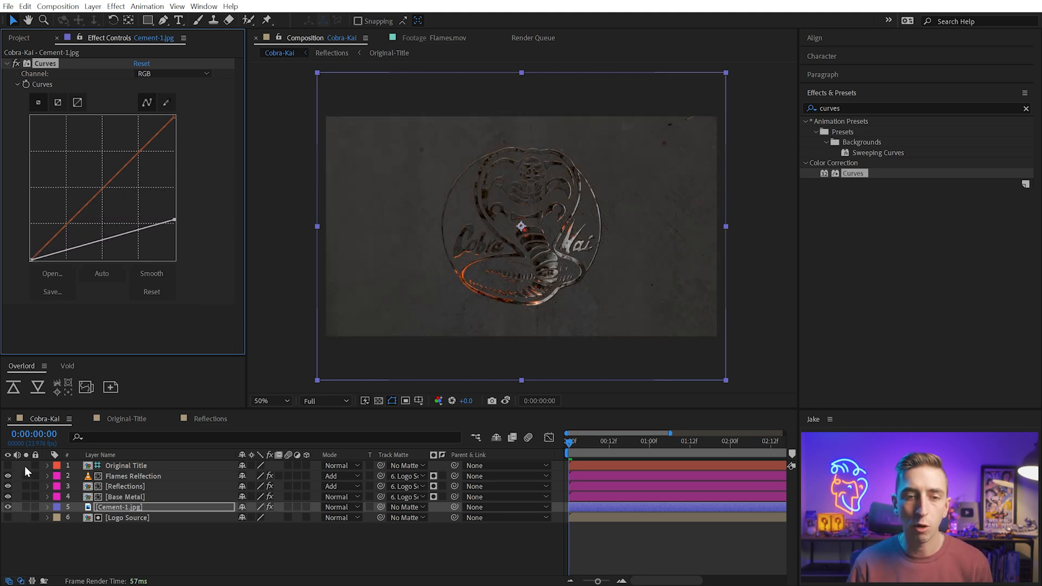
Show the Original Title reference layer and set the current time to 0:00:03:00
click(8, 467)
drag(660, 444, 766, 454)
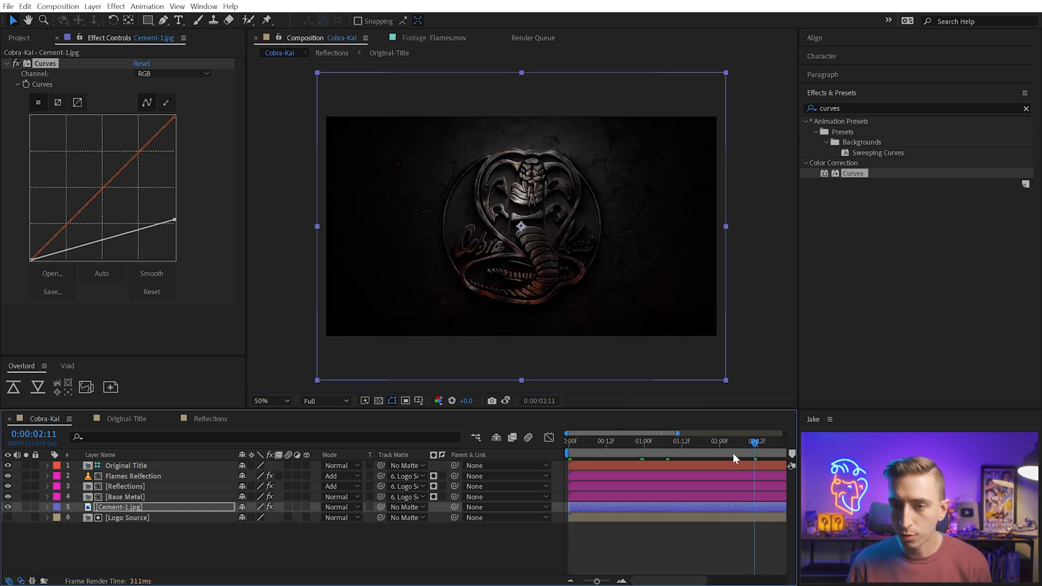
scroll(728, 454, down, 4)
click(684, 442)
drag(685, 442, 687, 442)
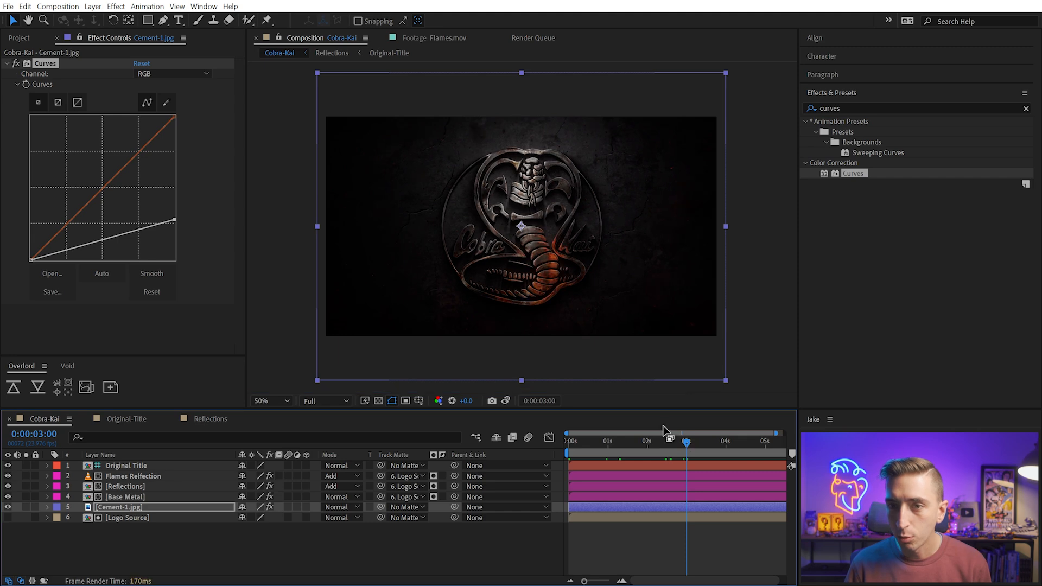
scroll(528, 166, up, 2)
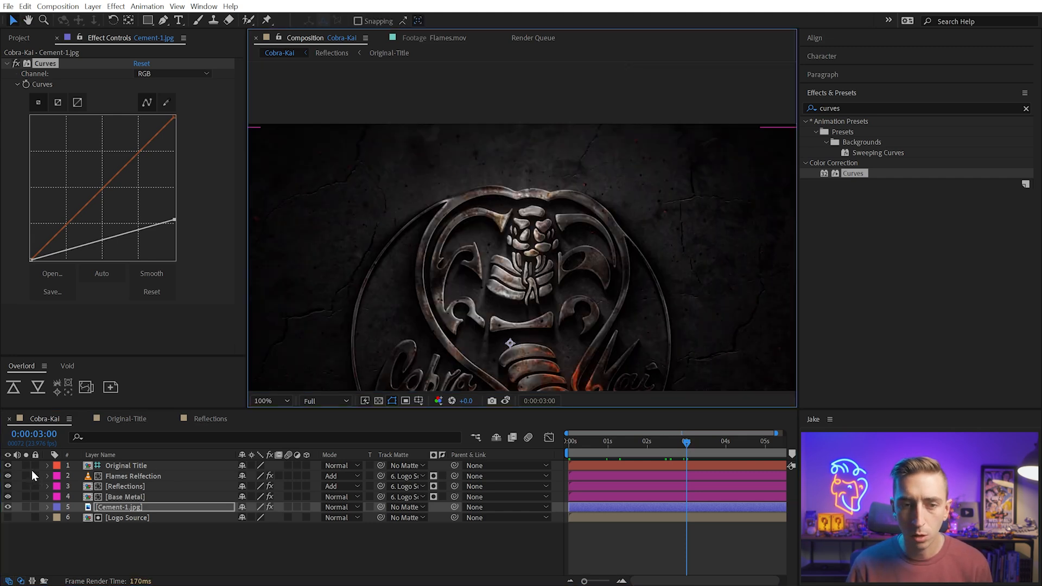
Toggle the Original Title layer to compare the reference's cracked wall with the cement background, leaving the layer hidden
click(8, 466)
click(7, 465)
click(8, 466)
click(7, 466)
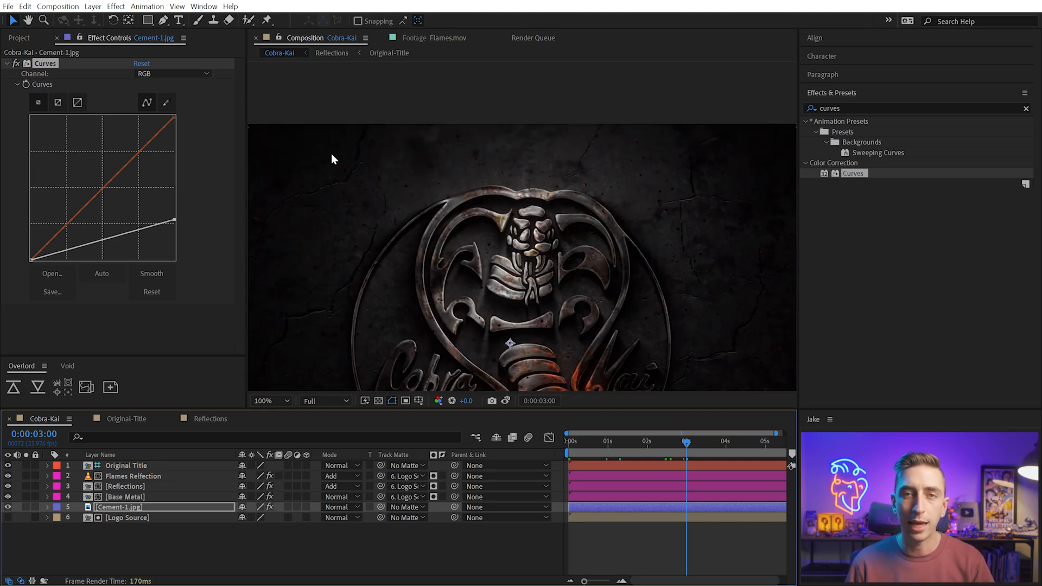
click(8, 465)
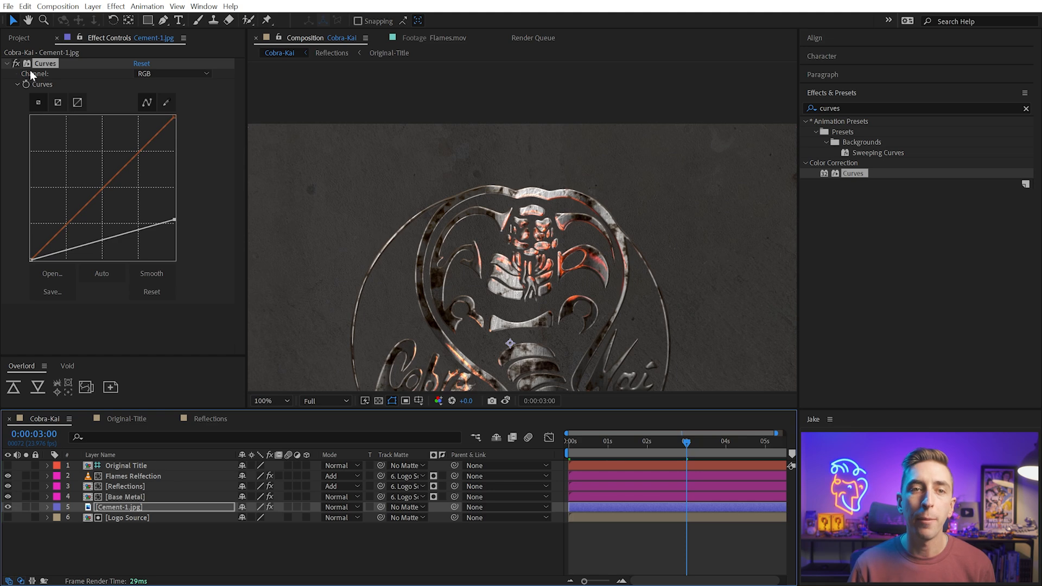
drag(90, 243, 126, 234)
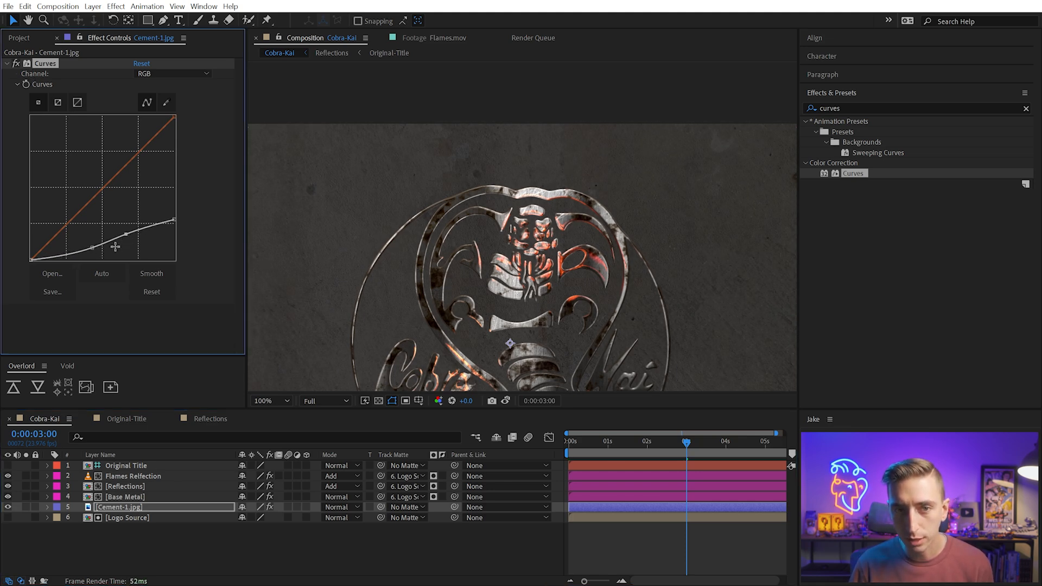
key(ctrl+z)
key(ctrl+z)
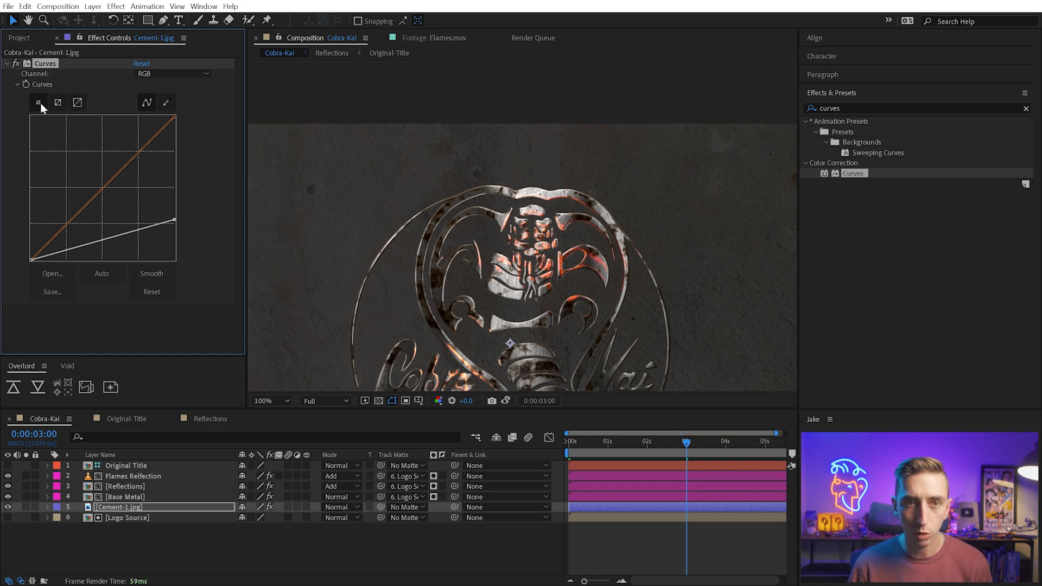
Duplicate the Curves effect on the Cement-1.jpg layer and reset the duplicate to a straight curve
key(ctrl+d)
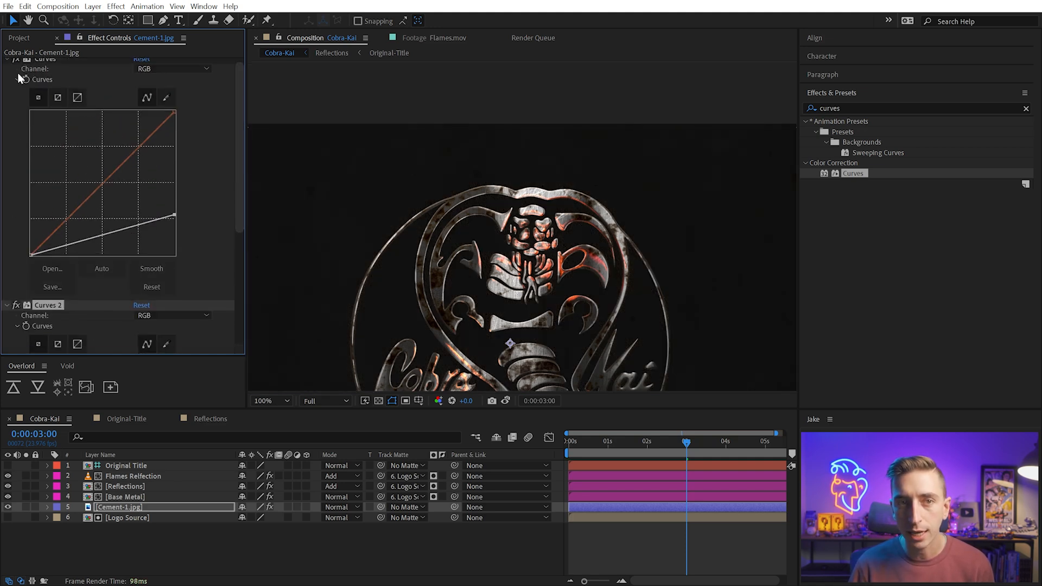
click(7, 64)
click(143, 74)
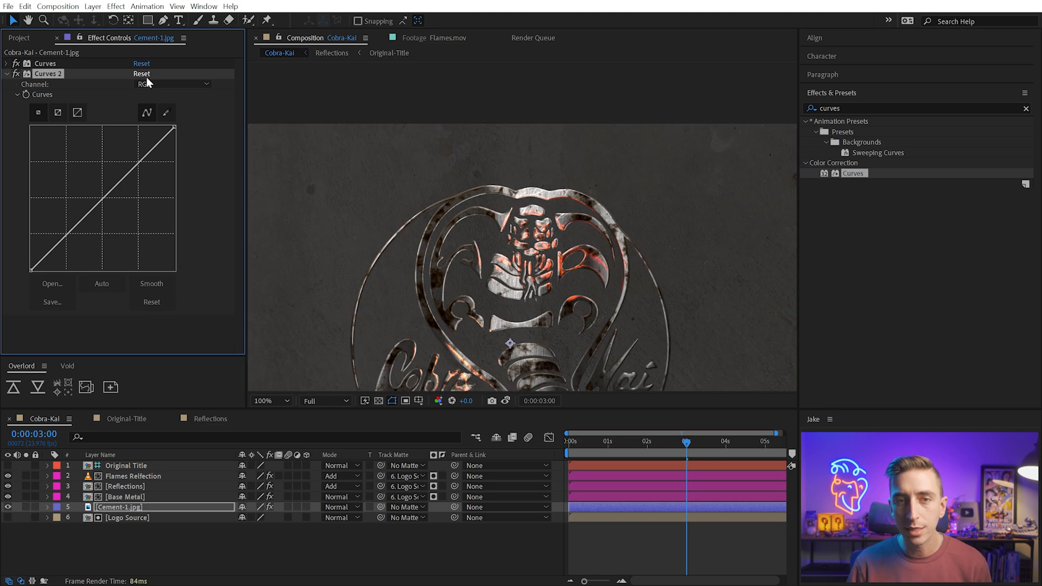
Shape the second Curves effect's RGB curve into a strong S-curve with slightly lowered shadows and raised midtones and highlights
drag(601, 305, 636, 210)
key(v)
mouse_move(81, 220)
mouse_down()
mouse_move(86, 239)
mouse_move(76, 230)
mouse_move(74, 239)
mouse_up()
drag(131, 172, 131, 154)
drag(73, 239, 66, 236)
mouse_move(95, 184)
mouse_down()
mouse_move(131, 145)
mouse_move(89, 179)
mouse_up()
drag(128, 151, 126, 144)
mouse_move(66, 235)
mouse_down()
mouse_move(71, 244)
mouse_move(65, 237)
mouse_up()
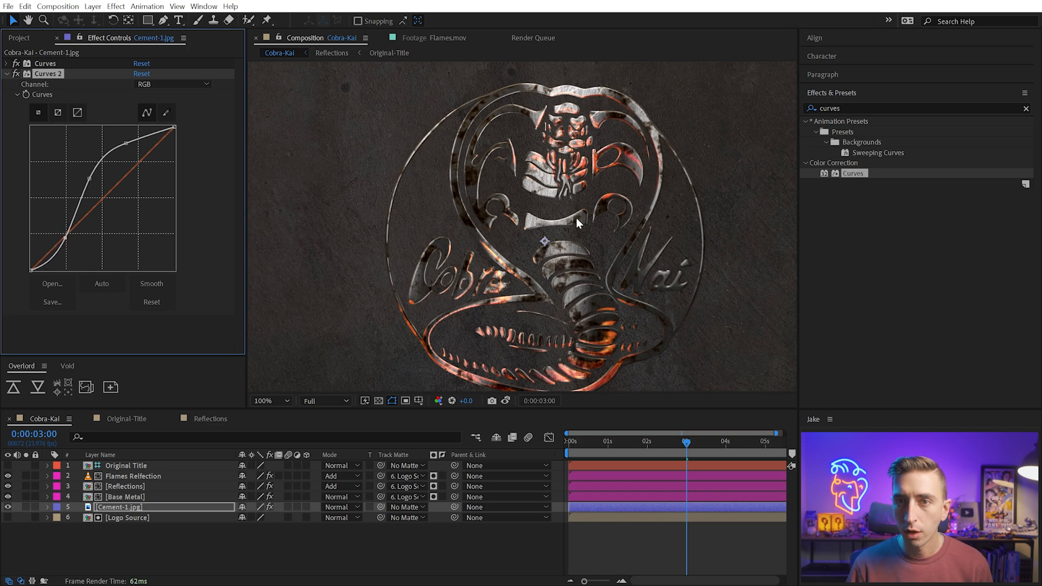
Compare the contrast-adjusted cement with the Original Title reference in the full frame
scroll(576, 217, down, 1)
mouse_move(532, 246)
mouse_down()
mouse_move(542, 234)
mouse_move(534, 239)
mouse_up()
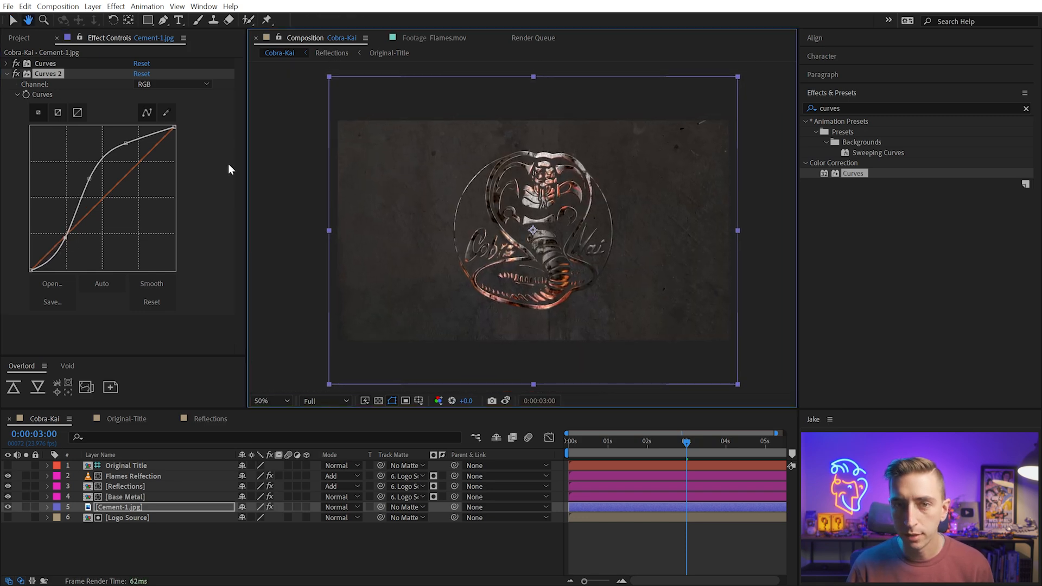
key(v)
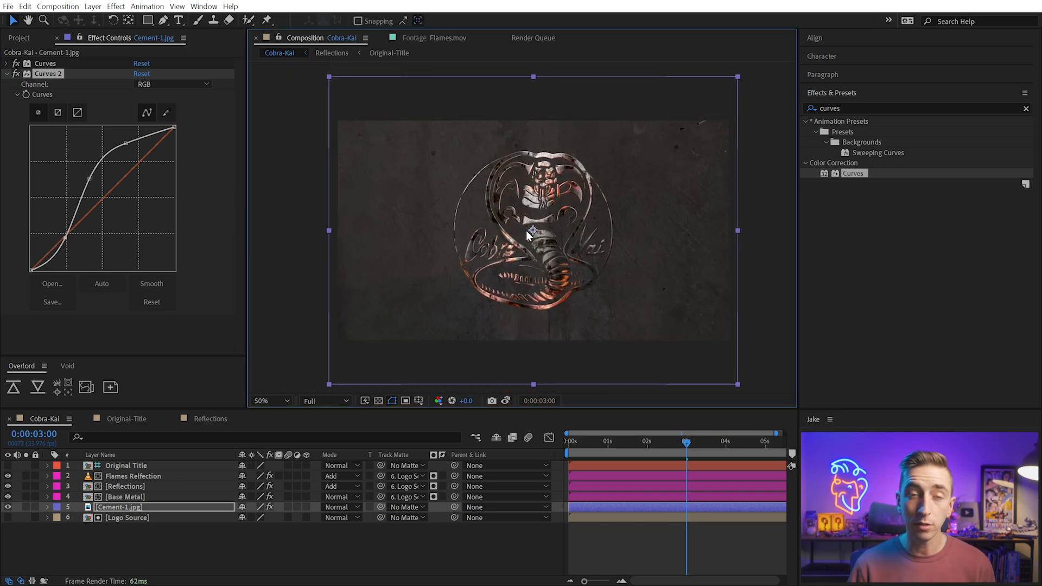
click(8, 466)
click(7, 466)
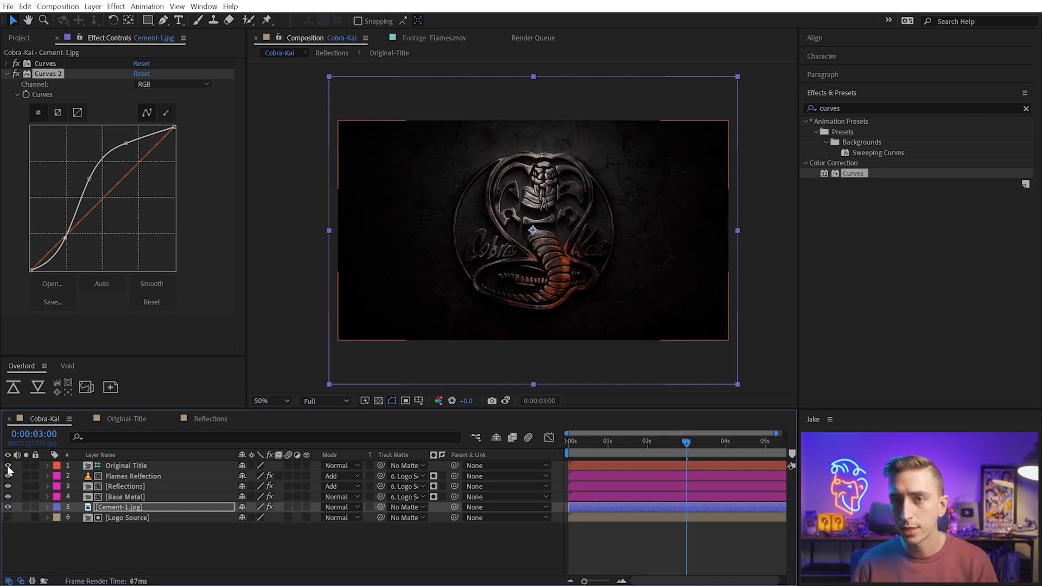
Lower the midtones of the Red and Green channels slightly in the second Curves effect on Cement-1.jpg
click(168, 84)
click(158, 109)
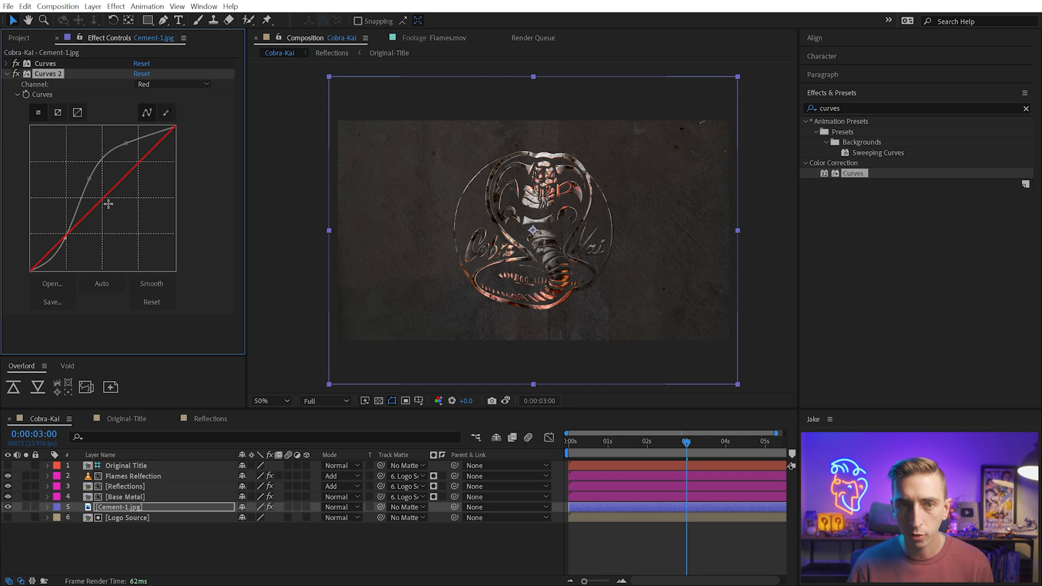
mouse_move(101, 204)
mouse_down()
mouse_move(122, 220)
mouse_move(106, 202)
mouse_up()
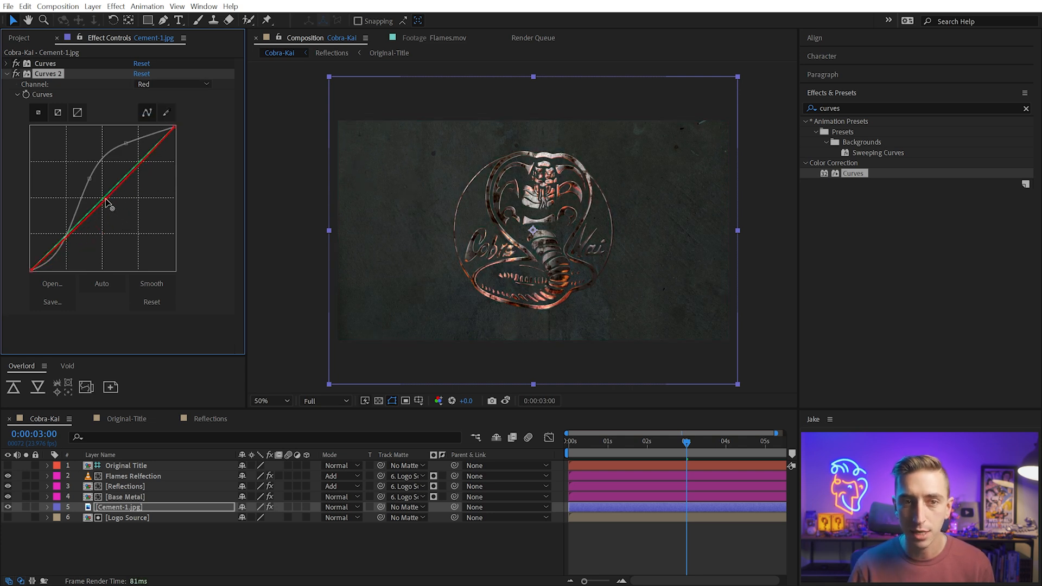
click(155, 85)
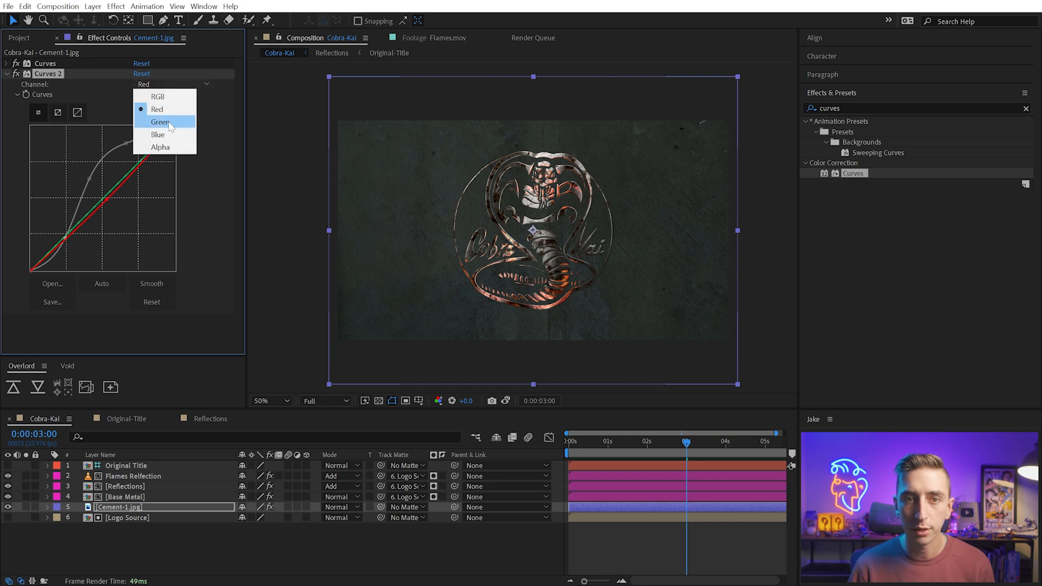
click(158, 121)
drag(105, 197, 106, 199)
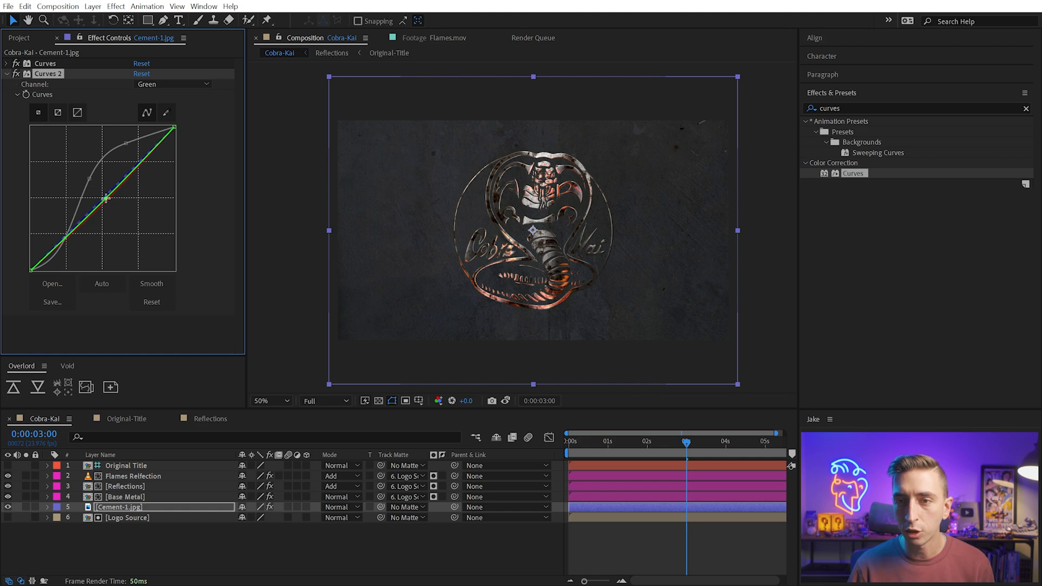
Apply the Tint effect to Cement-1.jpg and set its Amount to Tint to 36%
click(847, 108)
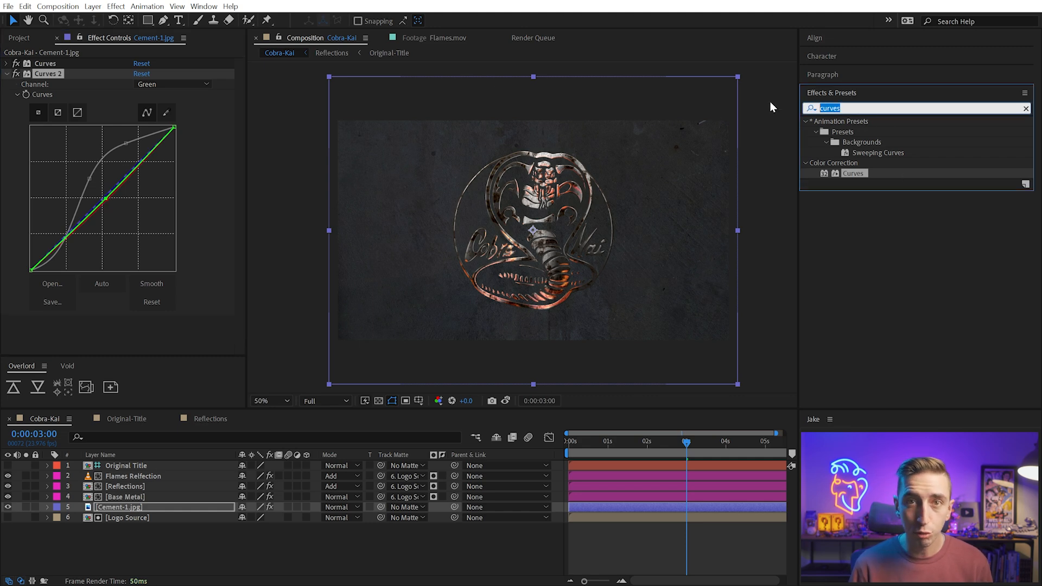
text(tint)
drag(848, 173, 87, 339)
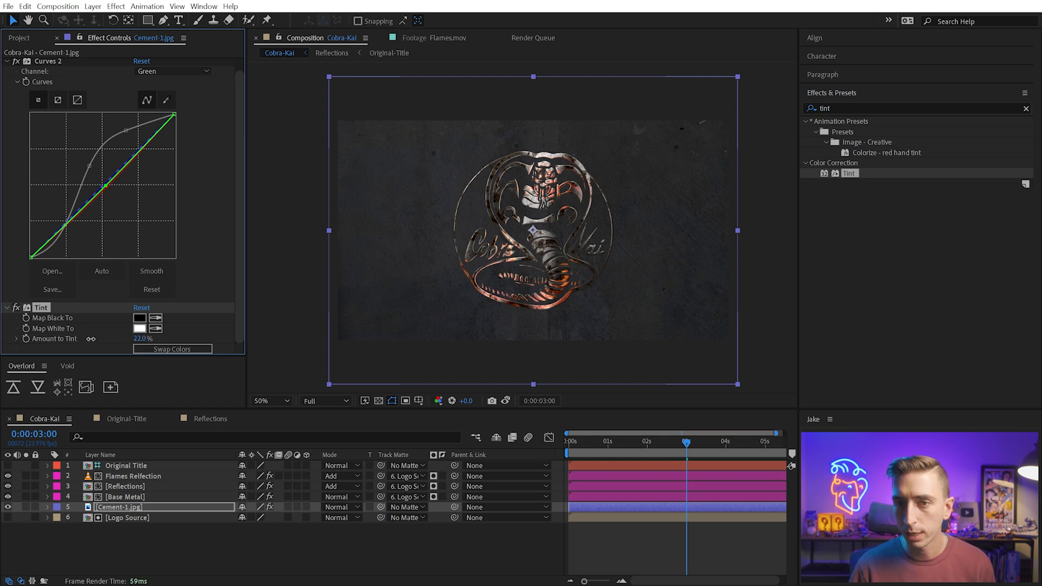
click(16, 308)
drag(135, 338, 144, 338)
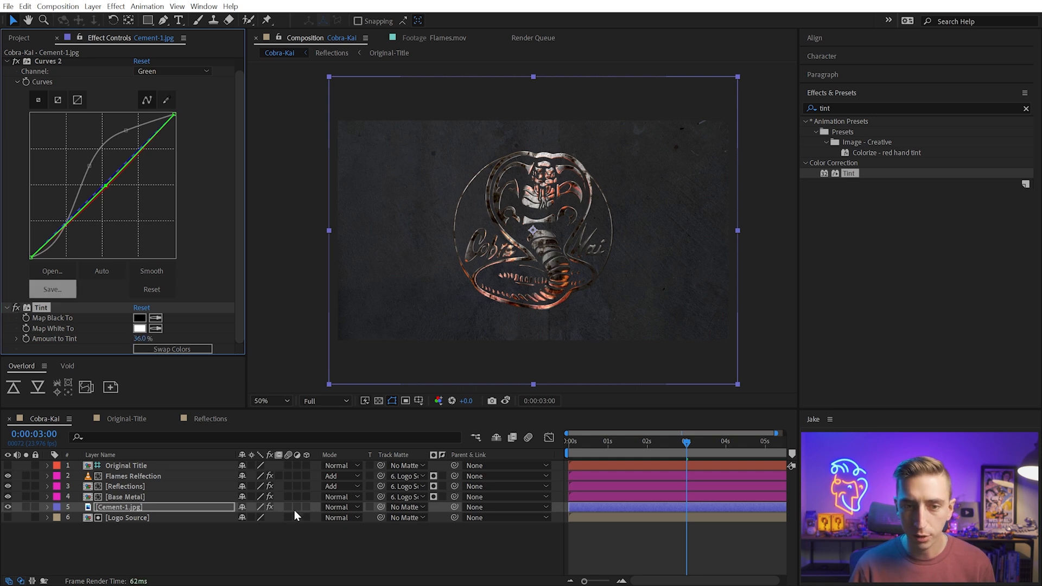
Compare the cement layer with and without its effects, and against the Original Title reference fitted to the viewer
click(270, 506)
click(270, 506)
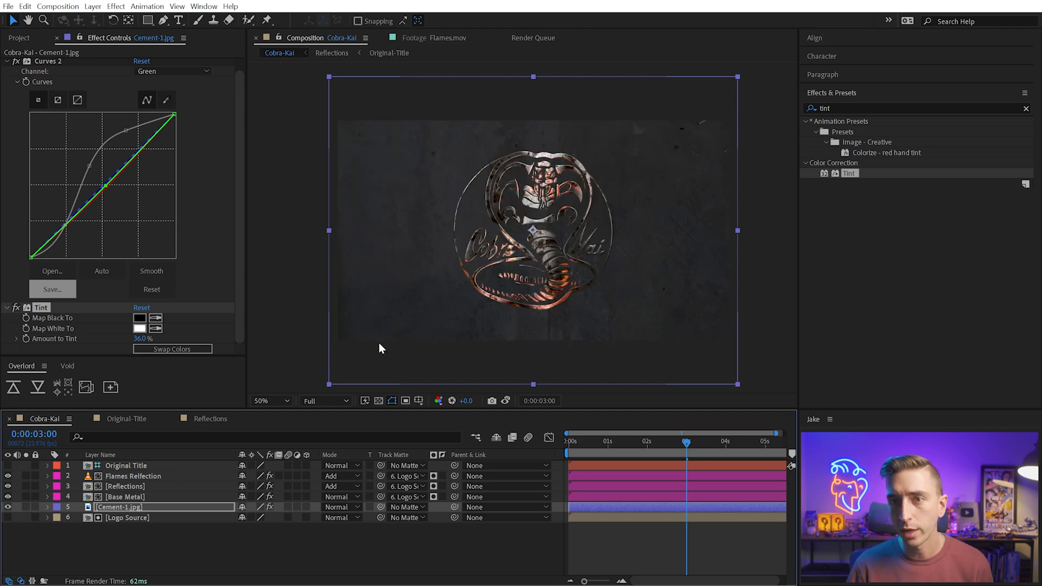
click(591, 291)
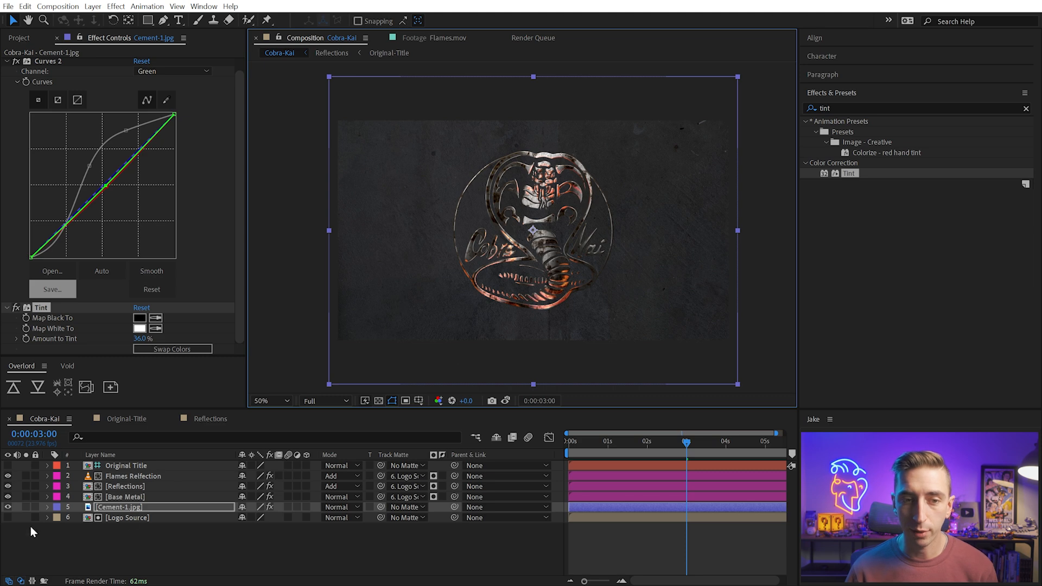
click(8, 466)
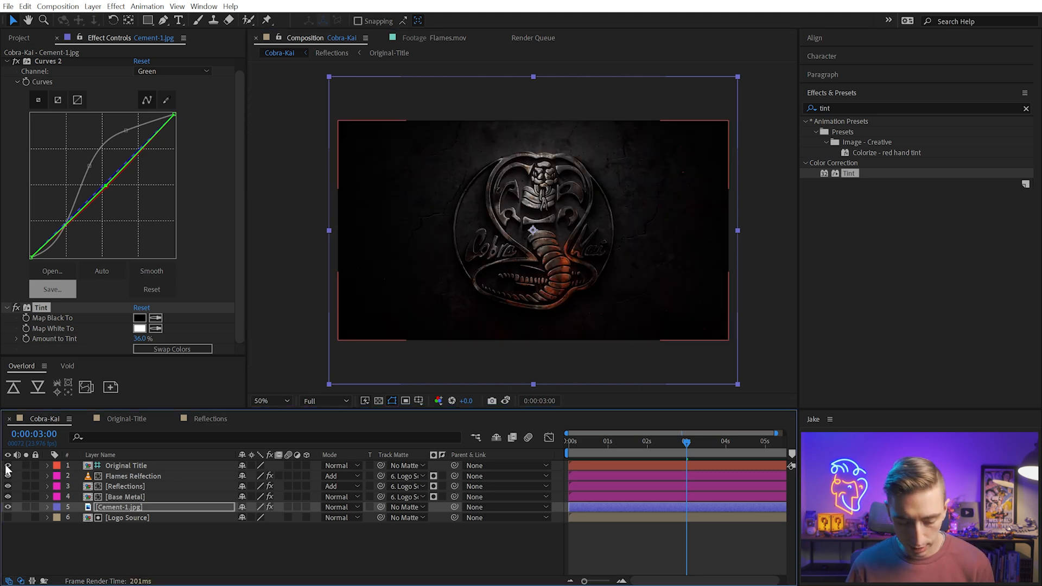
key(shift+slash)
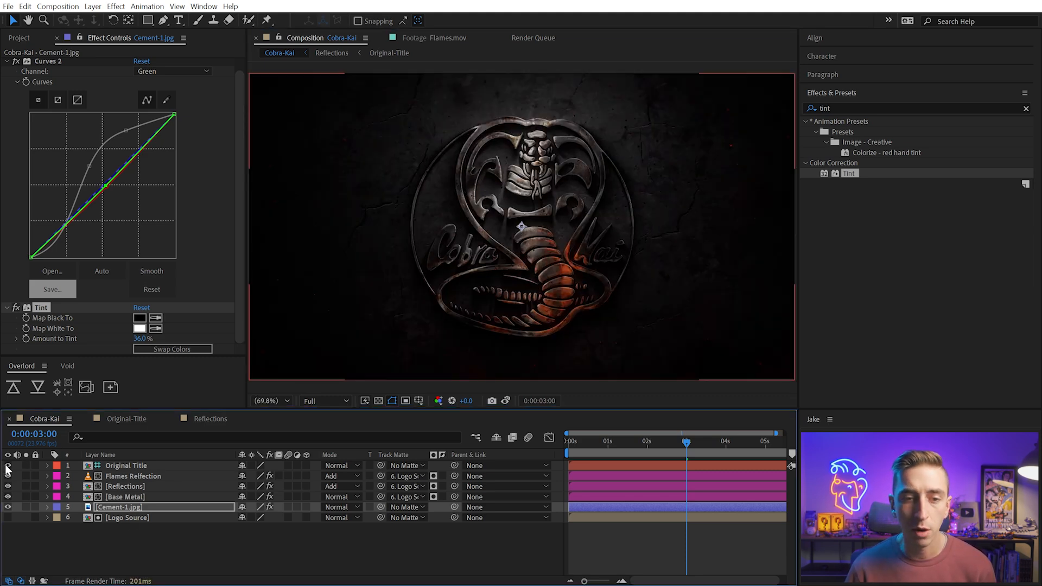
click(8, 466)
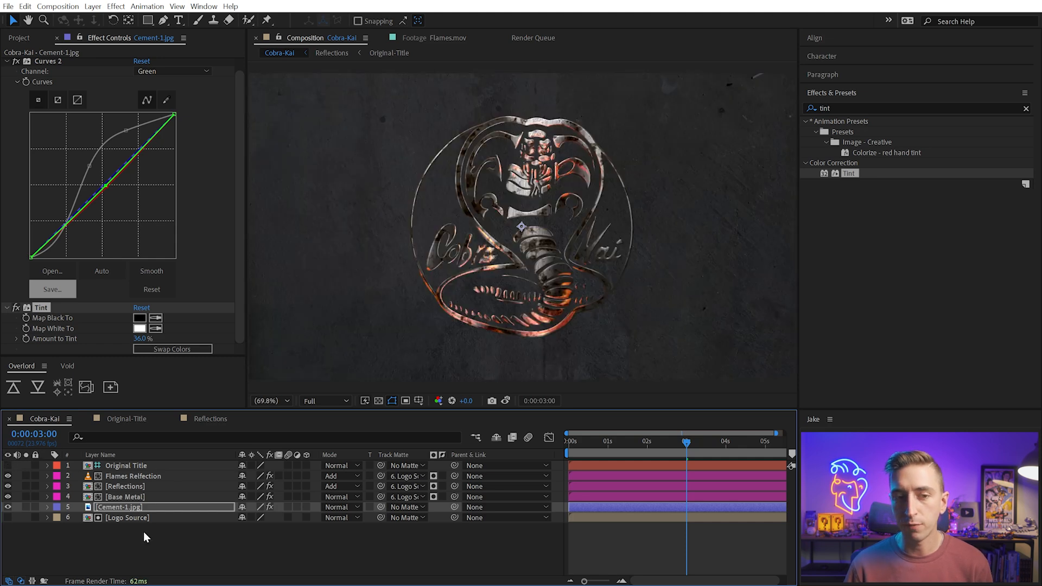
Pre-compose the Cement-1.jpg layer as "Cement Texture", moving all attributes into the new composition
click(124, 508)
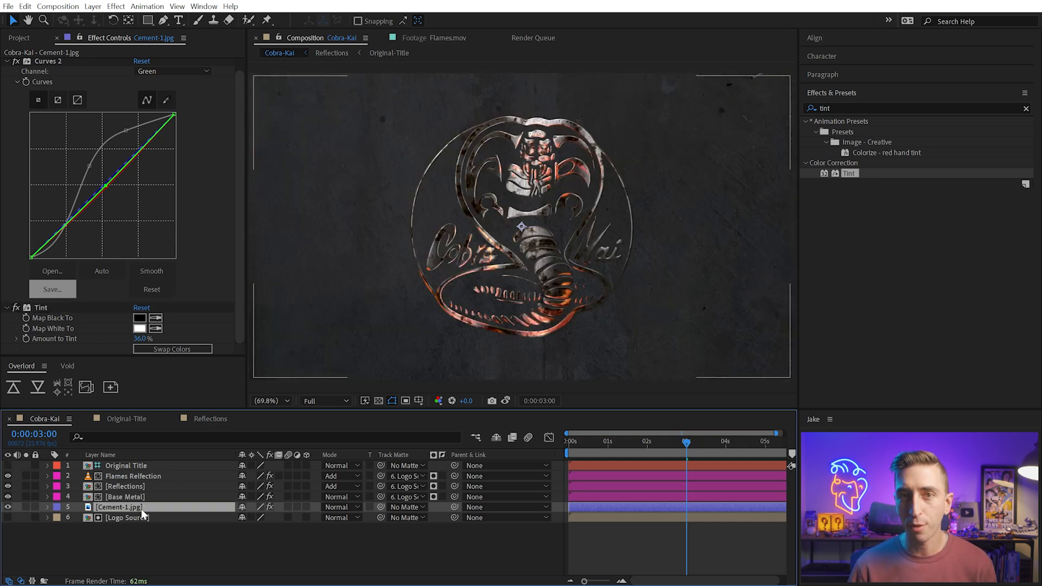
key(ctrl+shift+c)
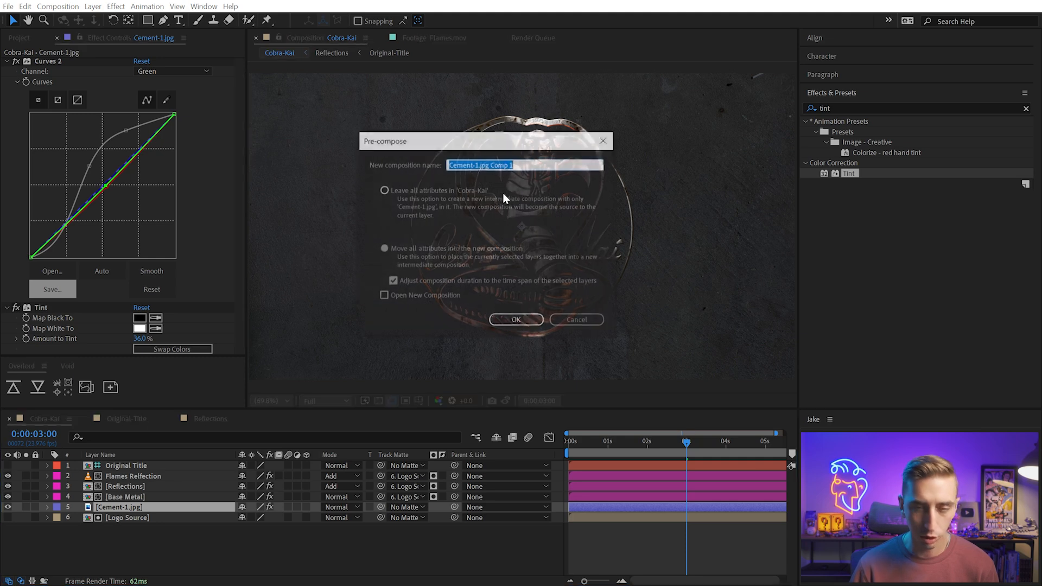
text(Cement Texture)
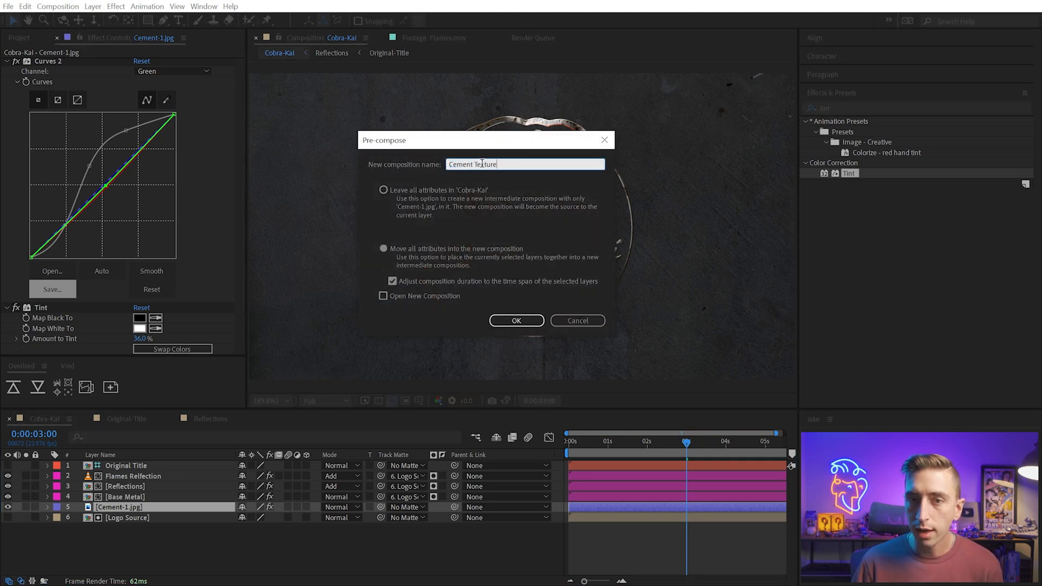
click(516, 321)
Give the Cement Texture layer a cyan label and open its composition
drag(434, 193, 335, 145)
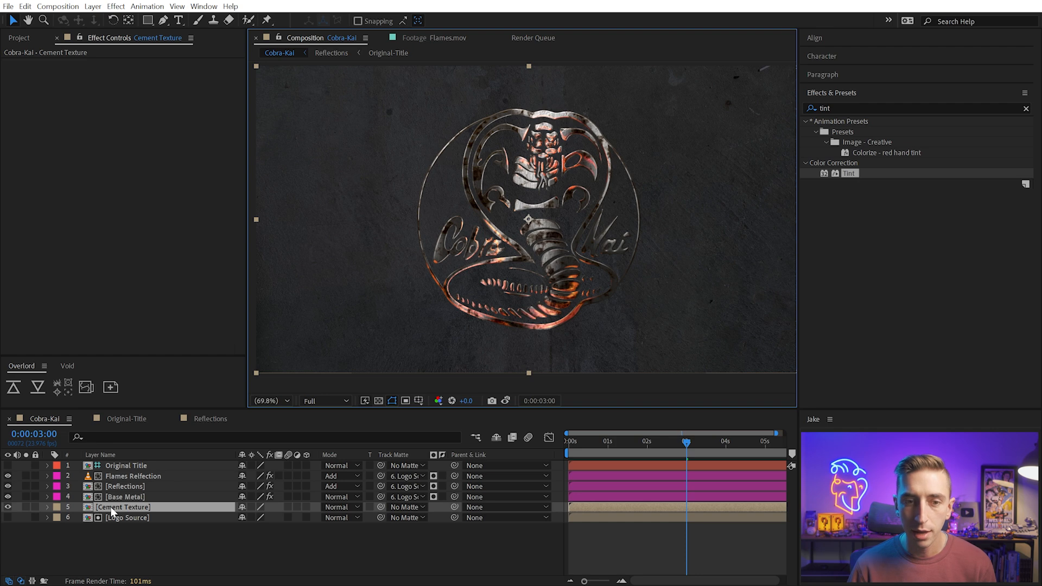
click(57, 507)
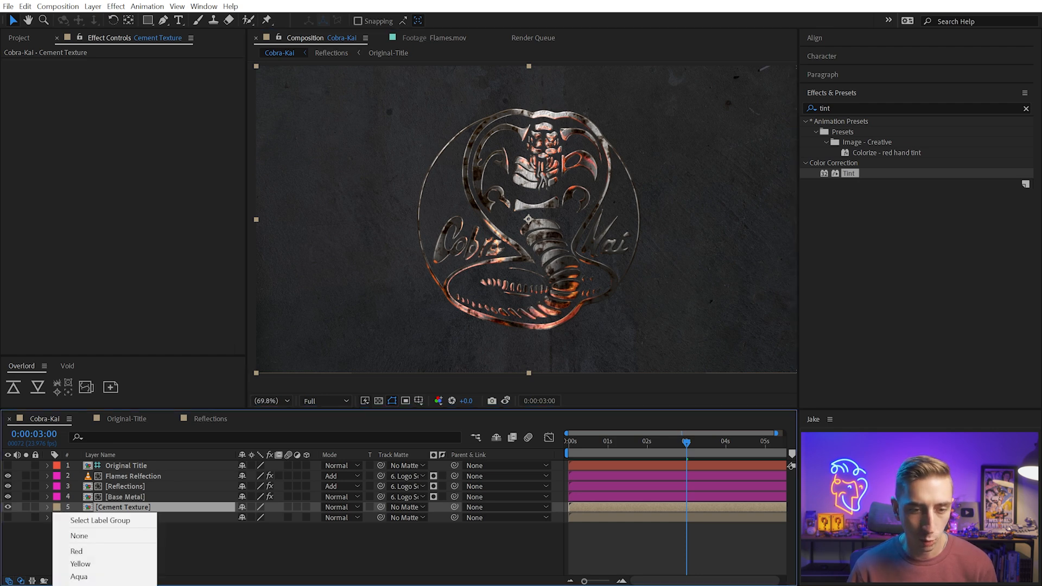
click(123, 577)
double_click(124, 508)
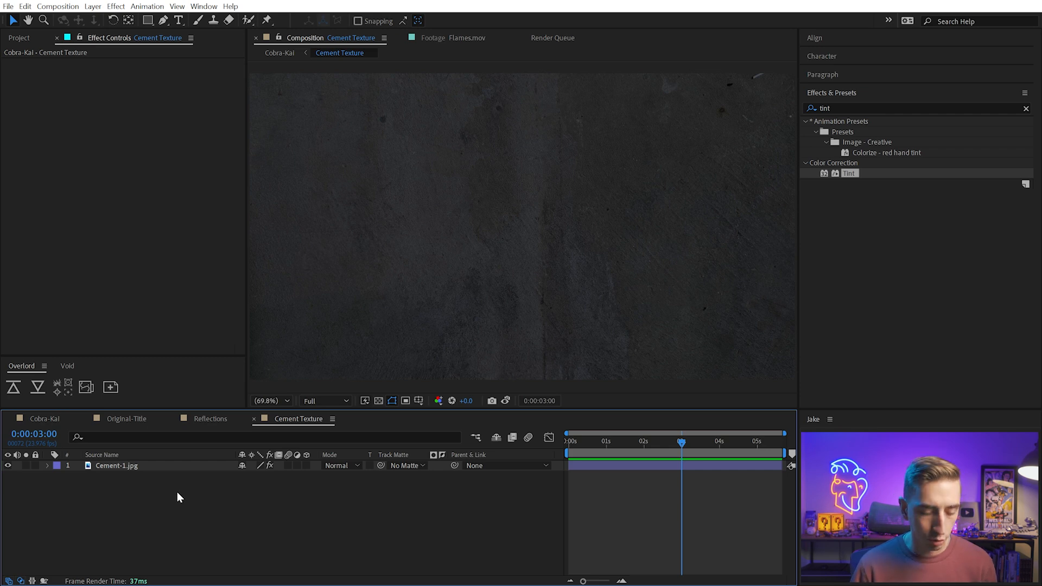
Add a full-frame shape layer named "Volume 1" above Cement-1.jpg with a white FFFFFF fill
key(ctrl+y)
drag(626, 165, 503, 107)
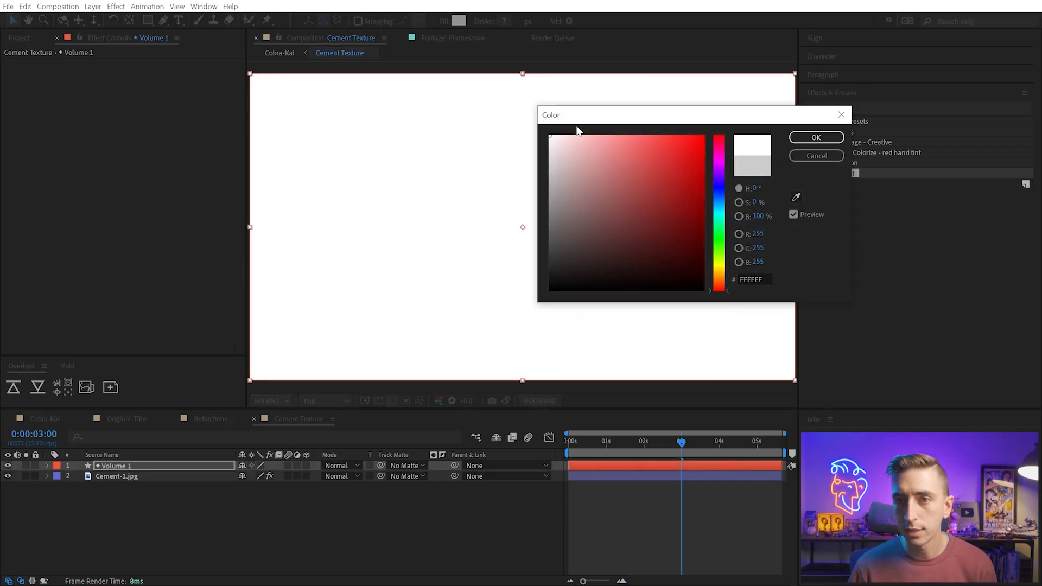
click(821, 139)
Find the Fractal Noise effect by searching for "fractal" and apply it to the Volume 1 layer
drag(844, 106, 756, 99)
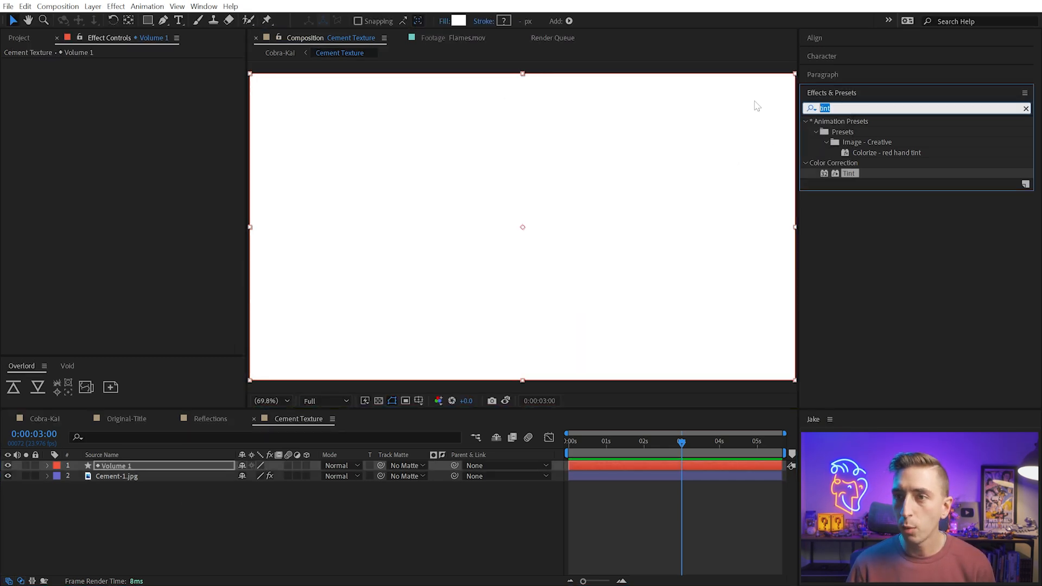
text(fractal)
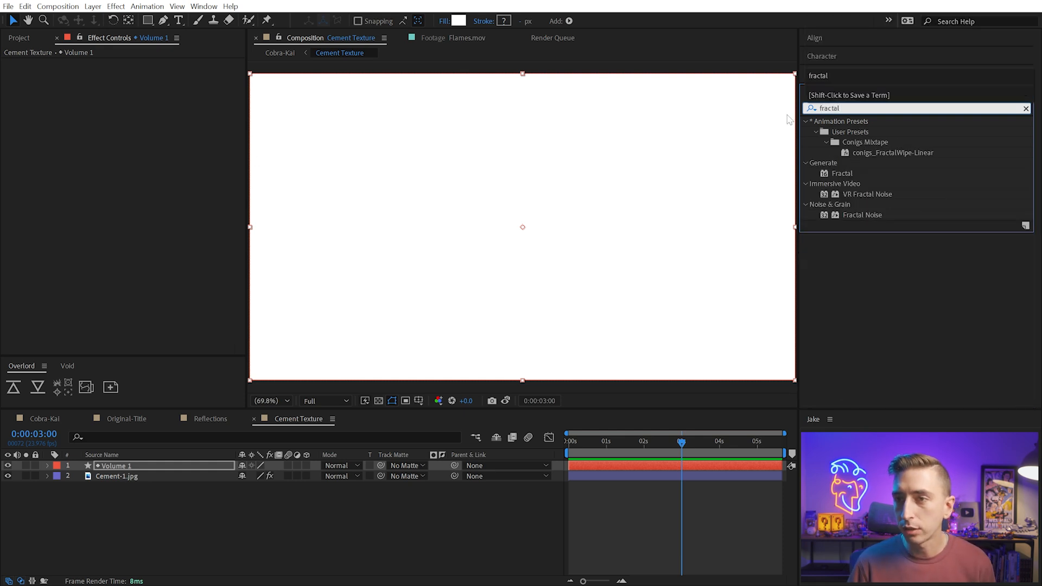
drag(860, 215, 491, 184)
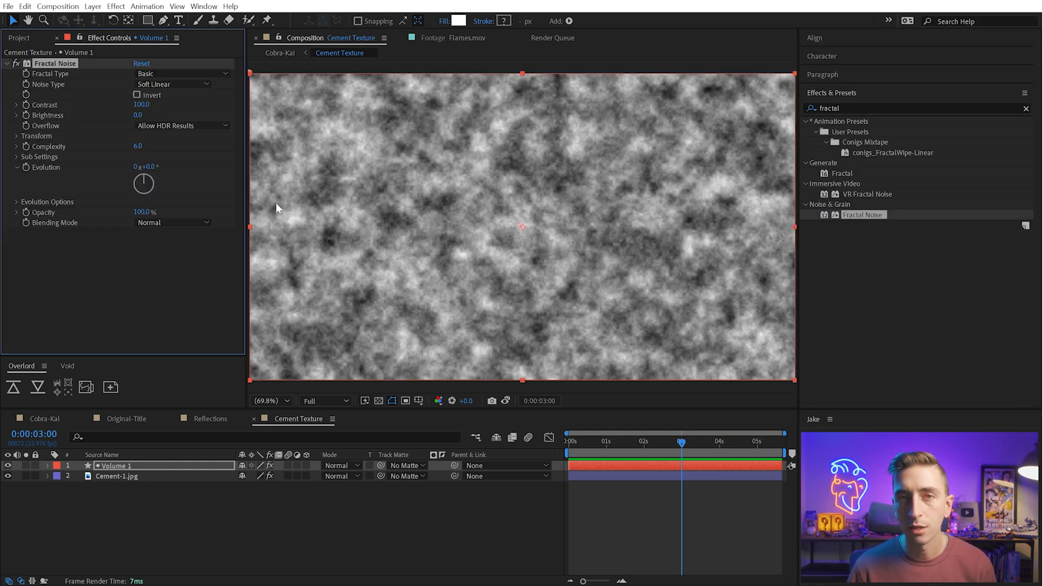
Search for the Find Edges effect and apply it to the Volume 1 layer
double_click(846, 108)
text(find edges)
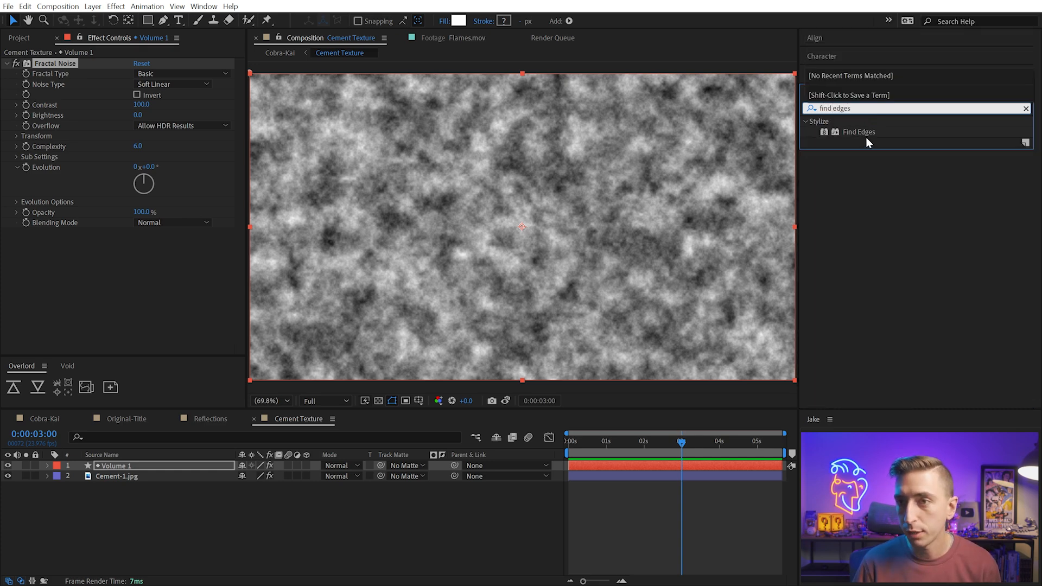
drag(863, 133, 519, 202)
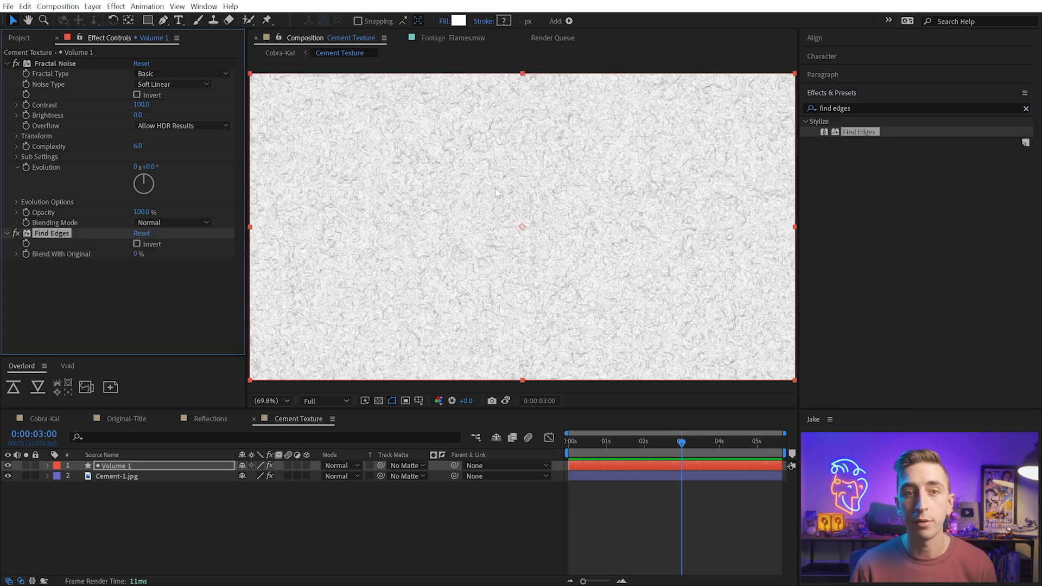
Set the Fractal Noise contrast to 248 and brightness to 74, and blend the Volume 1 layer with Multiply
drag(141, 104, 227, 102)
drag(139, 114, 176, 111)
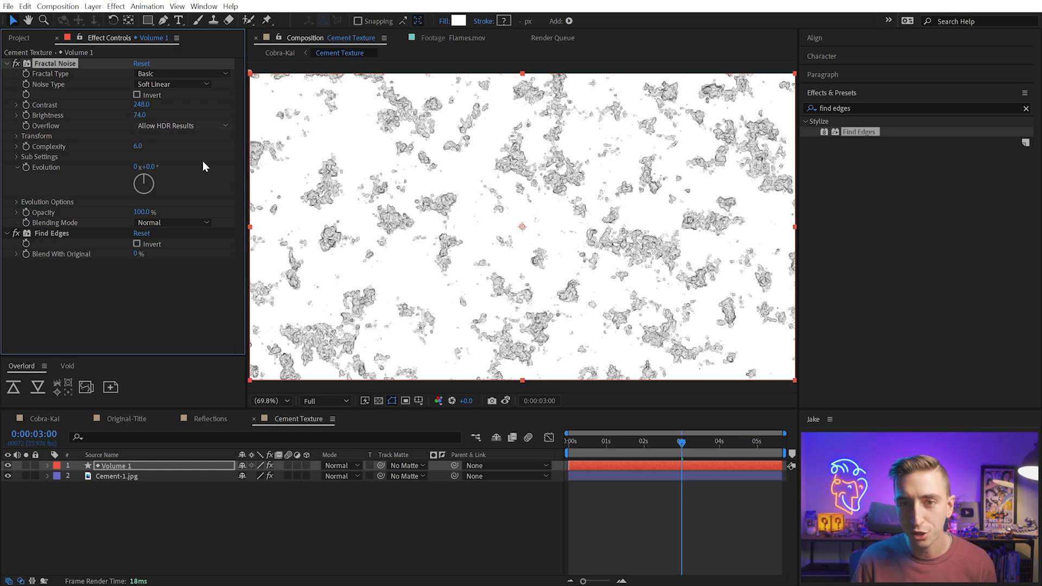
click(348, 466)
click(382, 396)
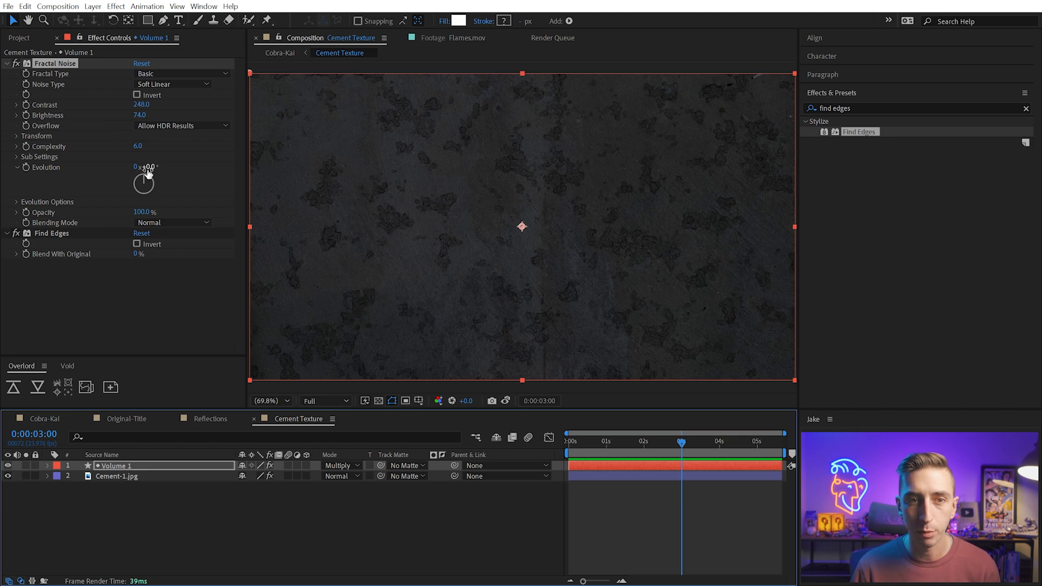
Refine the Fractal Noise with a brightness of 68, a scale of 169 and slightly higher contrast
drag(139, 115, 131, 115)
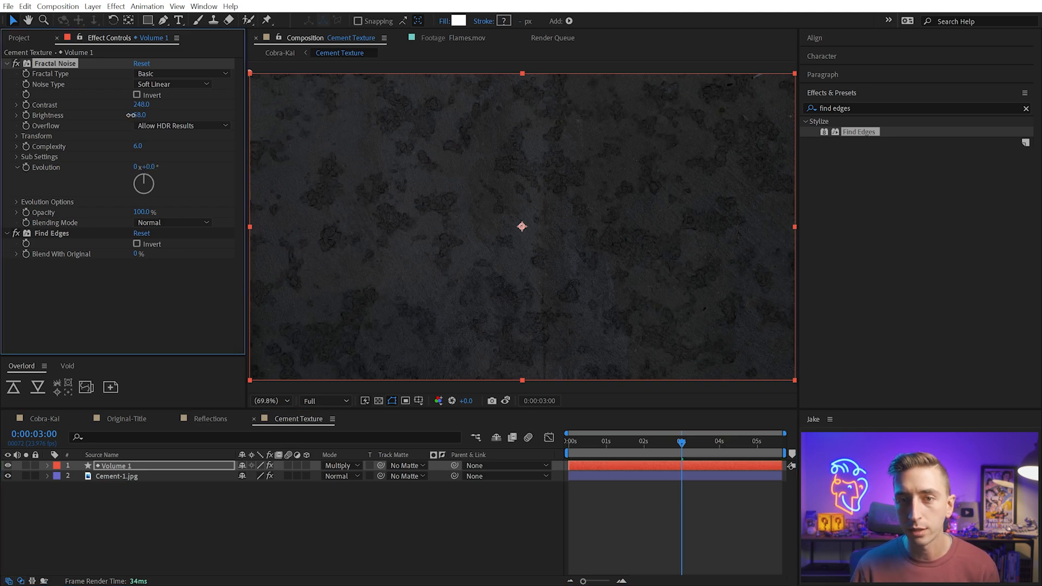
click(17, 136)
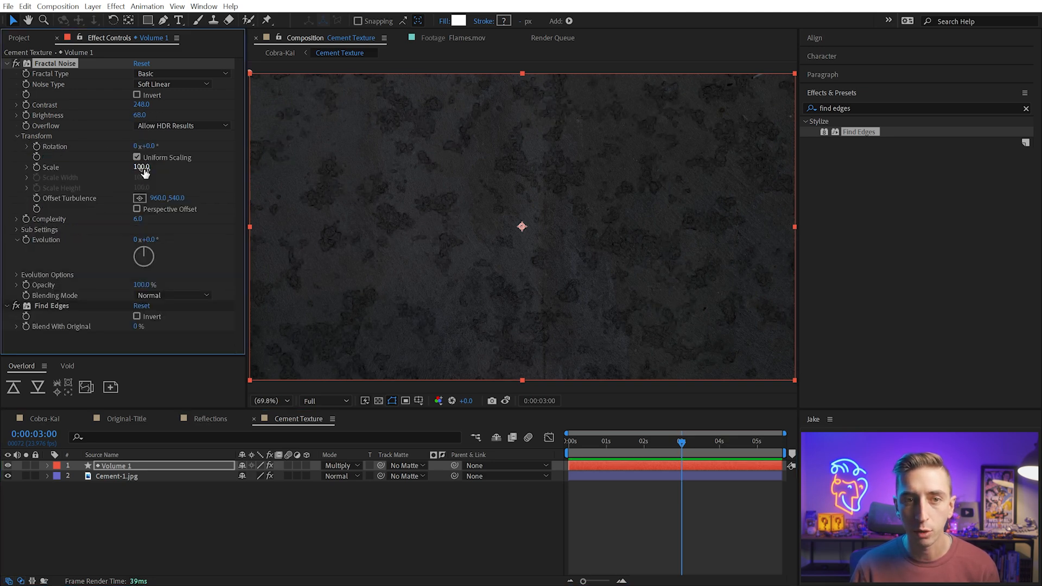
drag(142, 167, 182, 166)
mouse_move(140, 104)
mouse_down()
mouse_move(163, 103)
mouse_move(154, 104)
mouse_up()
click(6, 63)
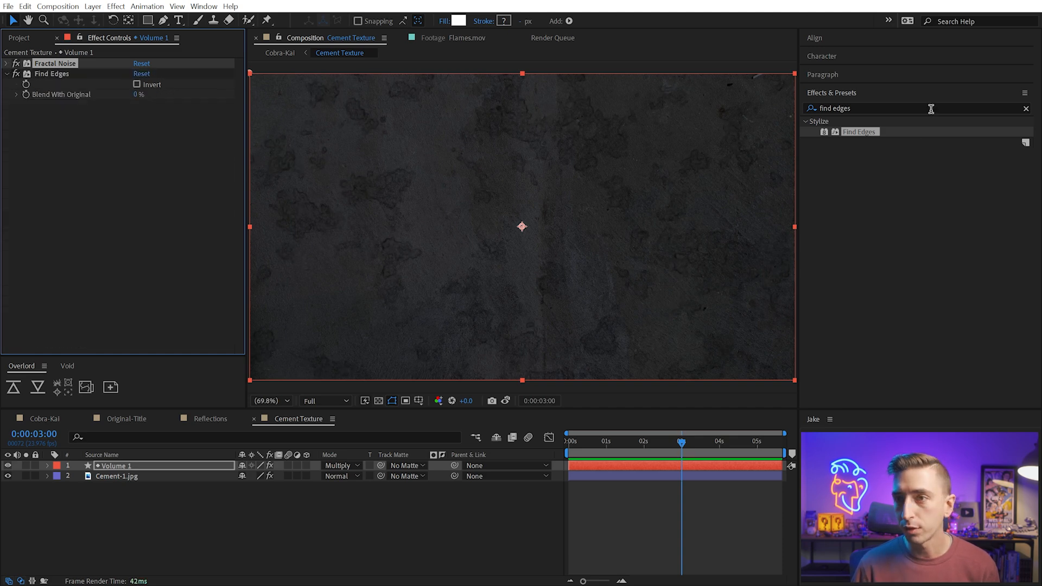
Apply a Curves effect to Volume 1 and shape a gentle S-curve with darker shadows and slightly brighter highlights
click(931, 108)
text(curves)
drag(853, 173, 87, 209)
drag(80, 254, 83, 262)
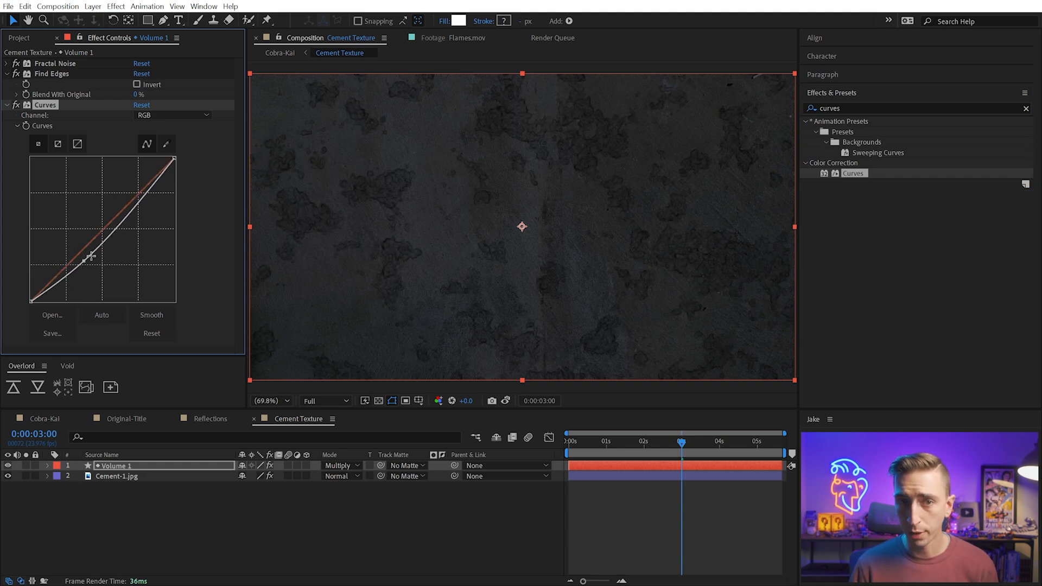
drag(125, 222, 120, 210)
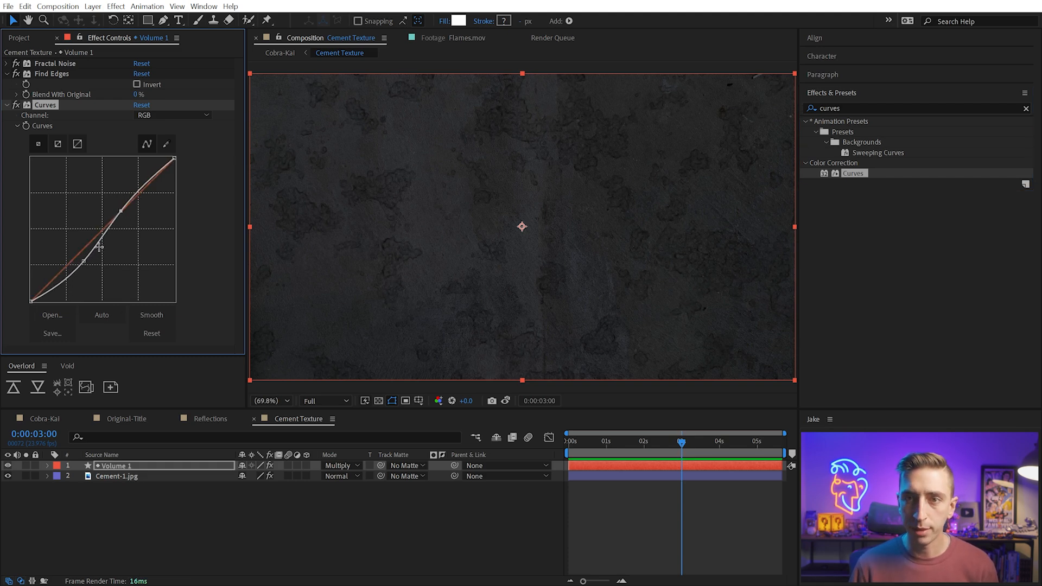
drag(79, 262, 81, 264)
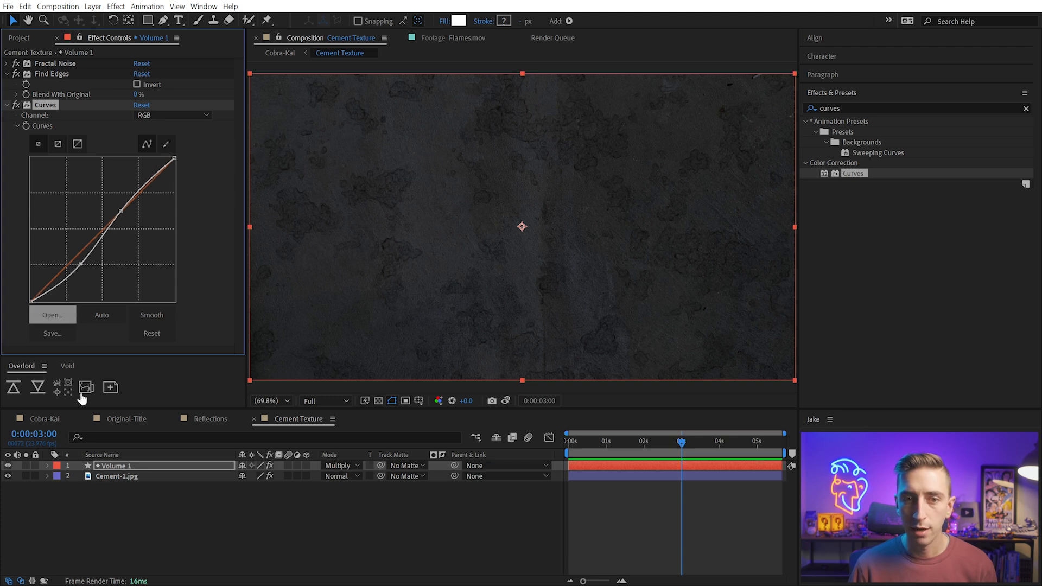
Check the texture in the Cobra-Kai composition and set Volume 1's Fractal Noise to contrast 265 and brightness -52
click(44, 419)
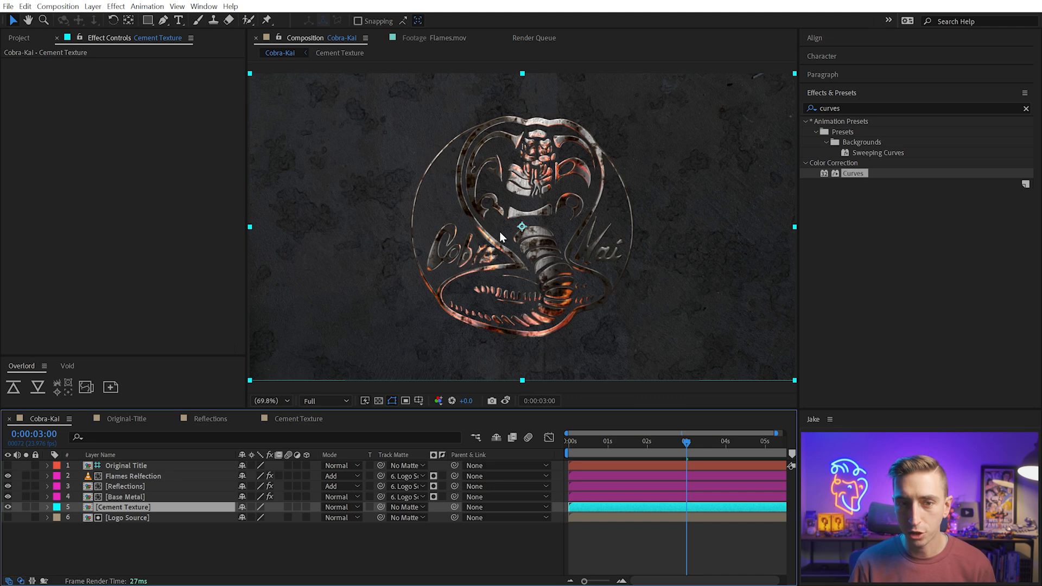
click(299, 419)
drag(141, 105, 271, 117)
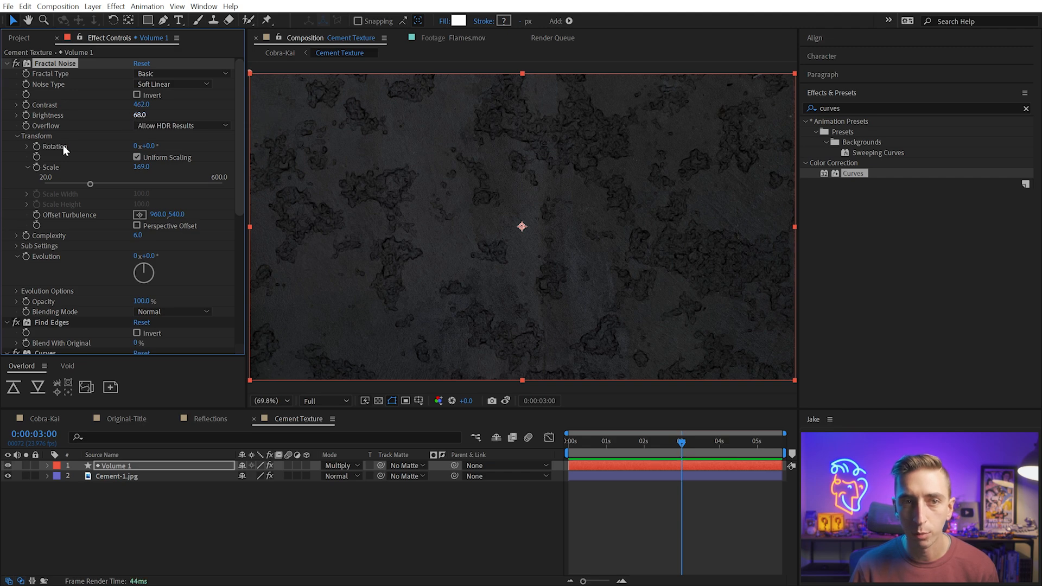
drag(145, 118, 85, 106)
click(46, 352)
scroll(121, 198, up, 4)
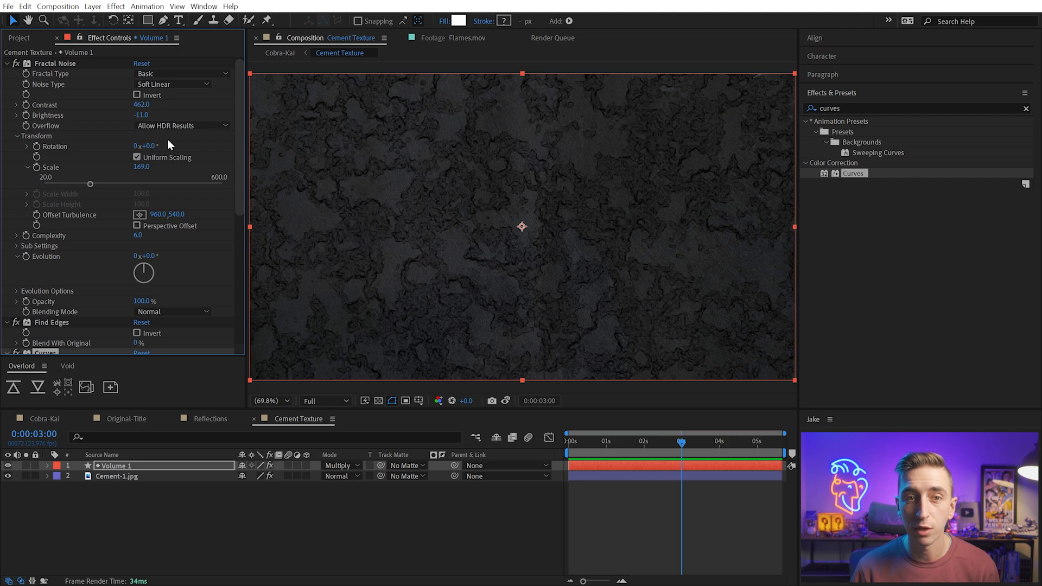
drag(140, 104, 15, 105)
drag(140, 114, 106, 110)
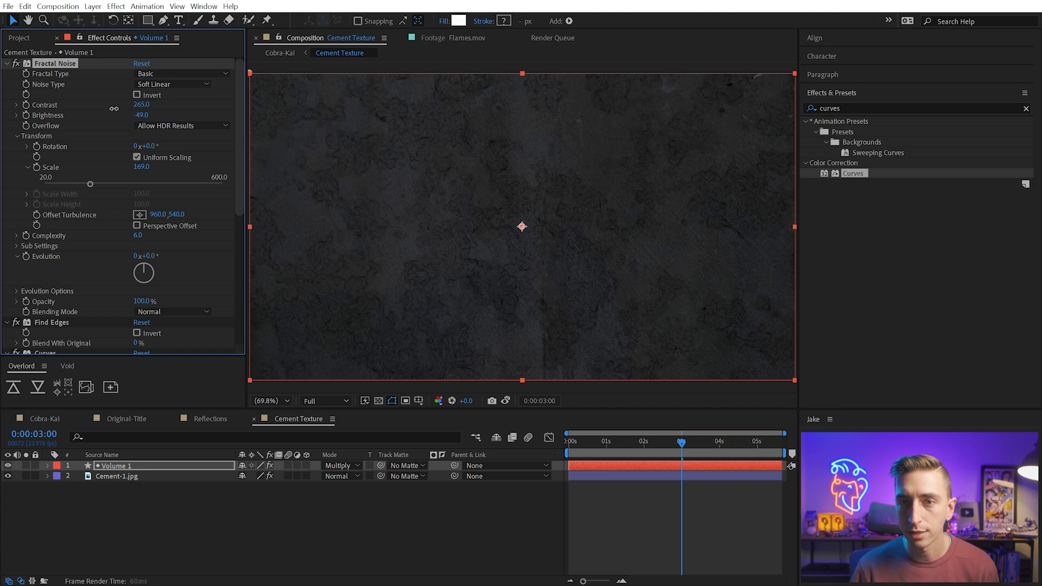
Show the Original Title layer in Cobra-Kai, examine its background at a preview exposure of +8.0, and reset the exposure
click(39, 418)
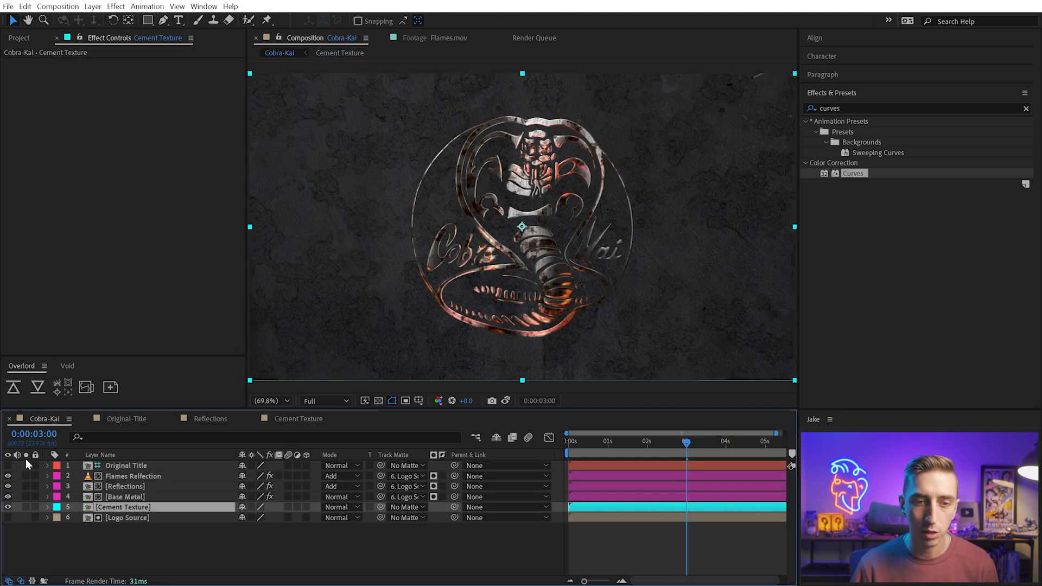
click(8, 466)
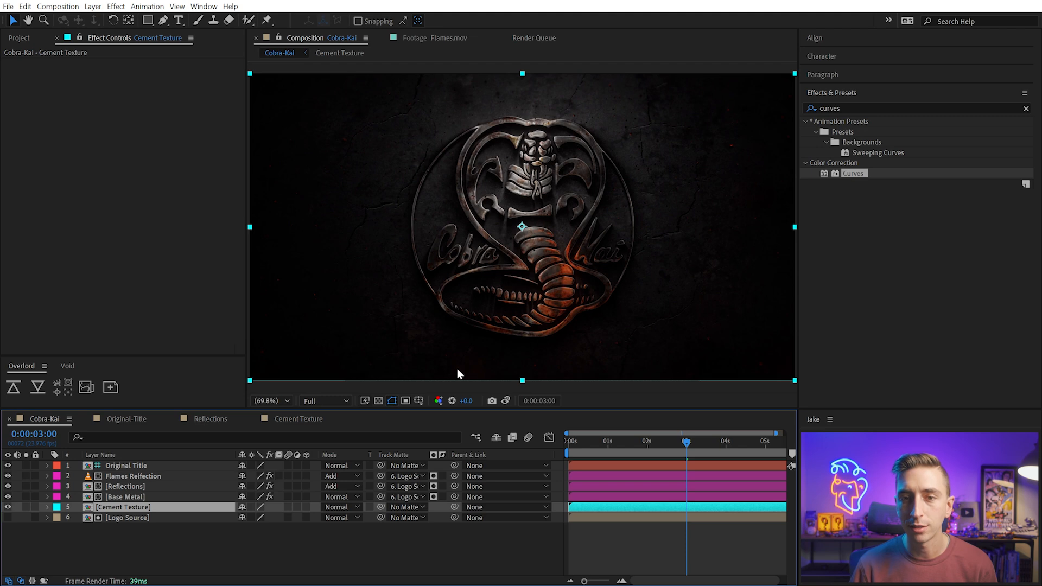
drag(474, 400, 935, 381)
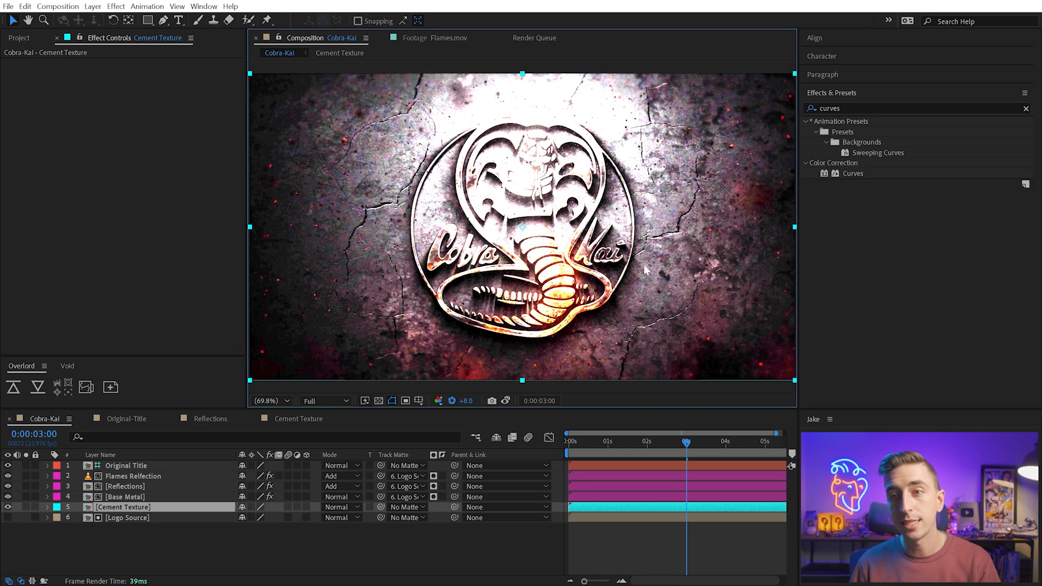
click(439, 401)
click(450, 399)
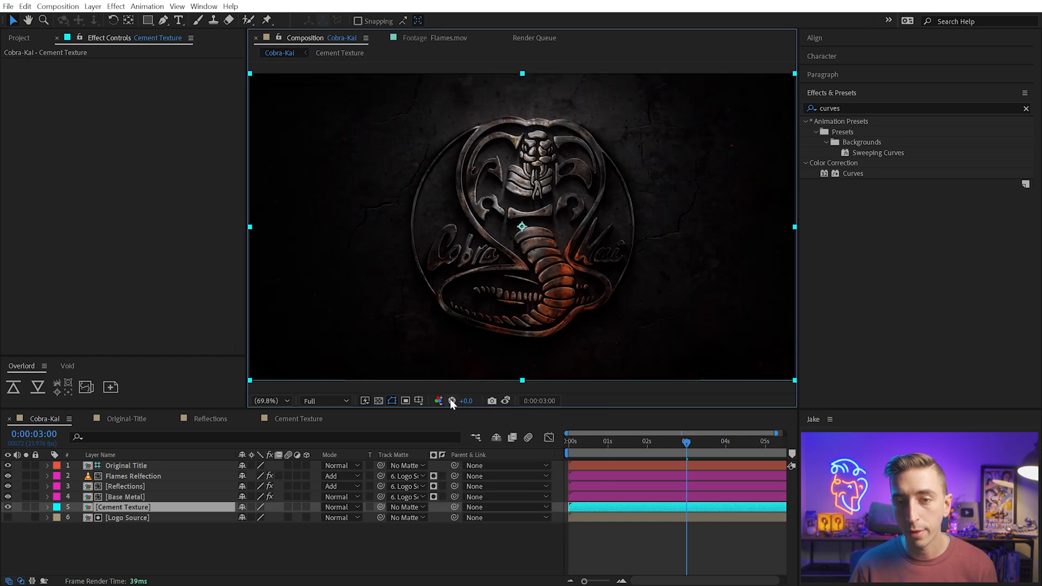
key(apostrophe)
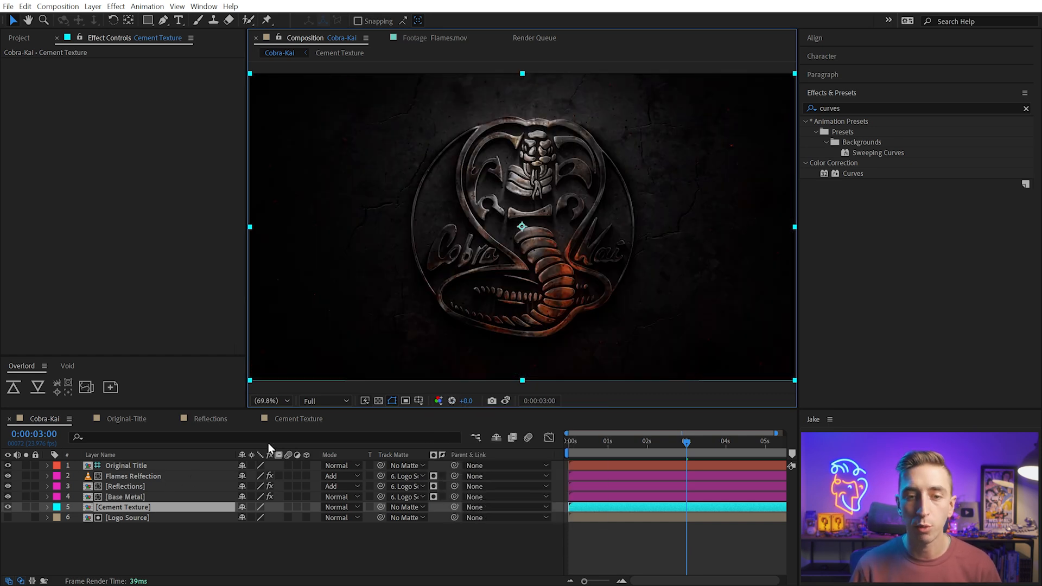
Return to the Cement Texture composition and rename the Volume 1 layer as "Grunge"
click(288, 420)
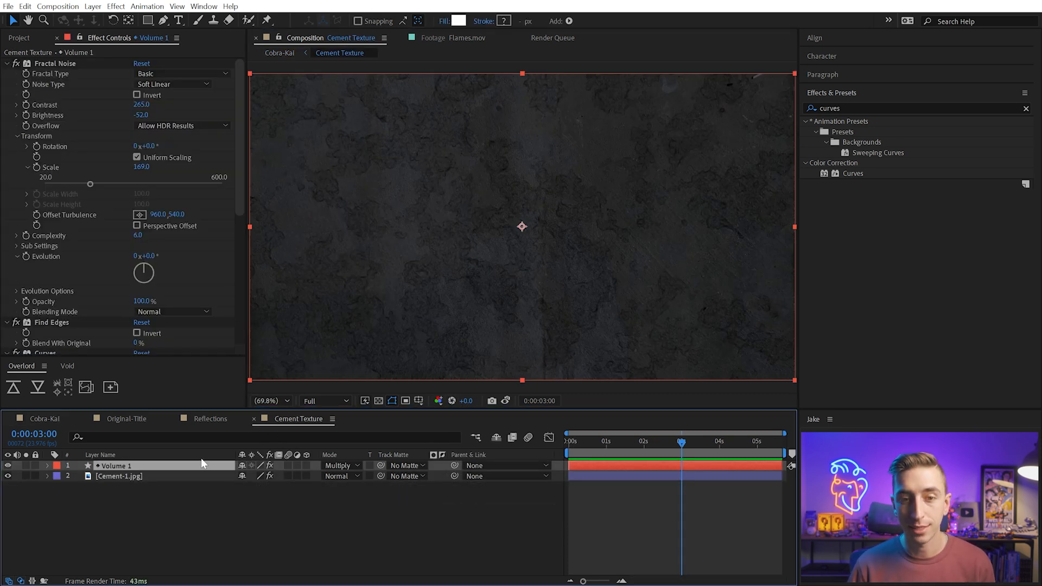
click(116, 509)
click(122, 468)
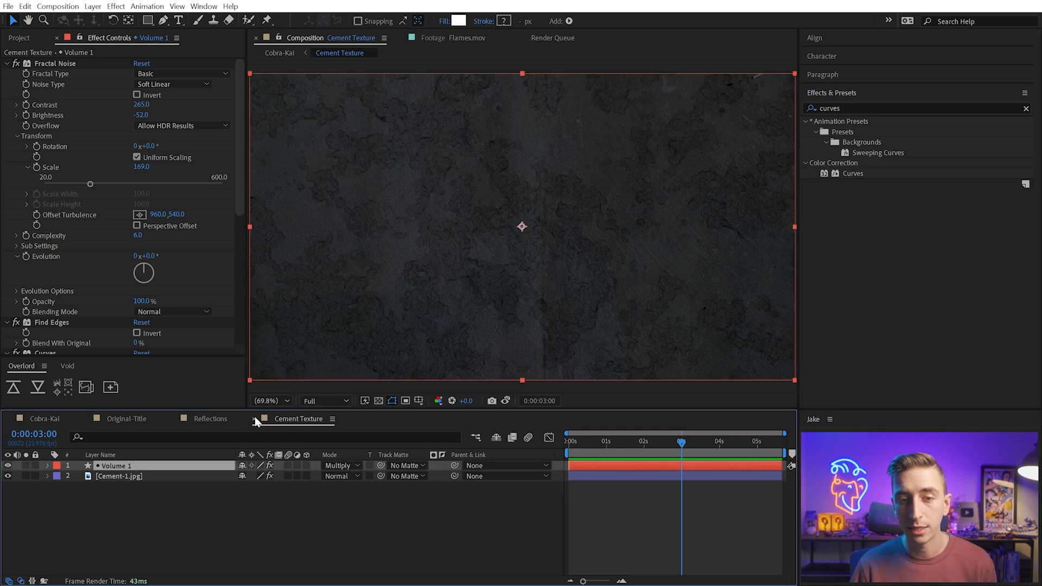
key(Return)
text(Grunge)
key(Return)
Add a full-frame shape layer with a white FFFFFF fill above Grunge and name it "Cracks 1"
click(130, 511)
key(ctrl+y)
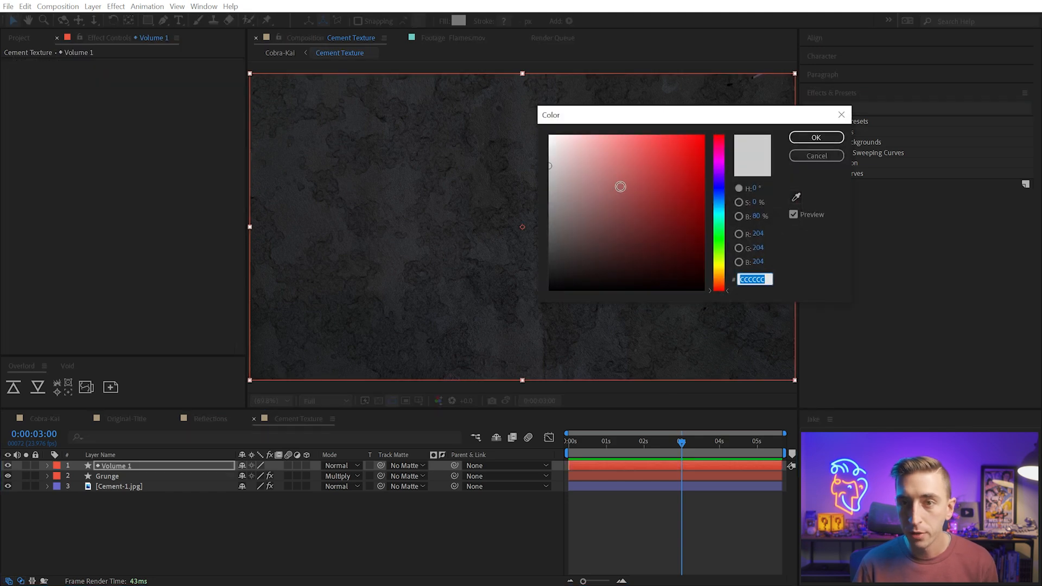
text(ffffff)
click(110, 468)
key(Return)
text(Cracks 1)
key(Return)
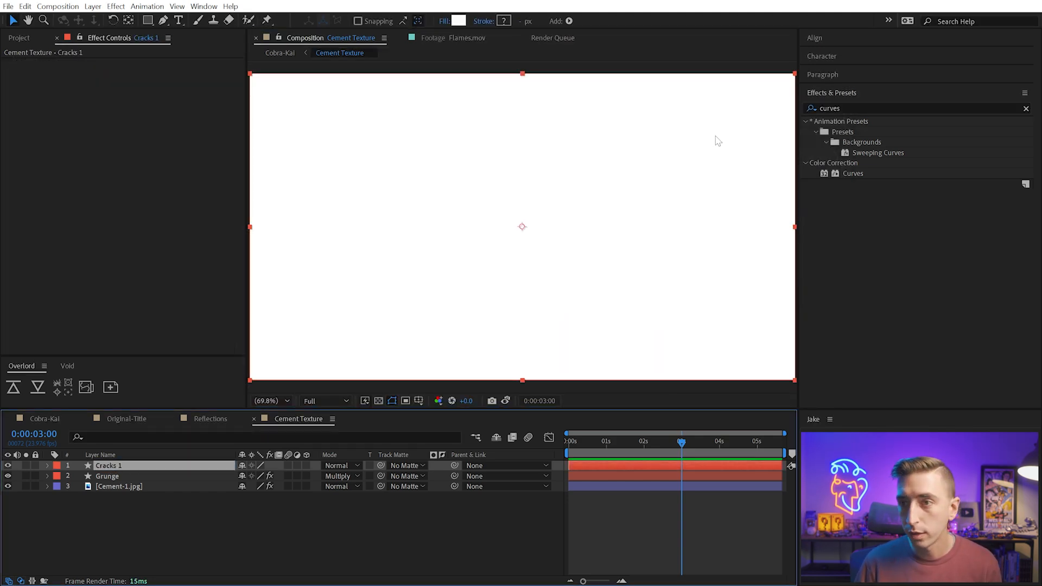
Find the Advanced Lightning effect by searching for "advanced l" and apply it to the Cracks 1 layer
click(835, 109)
text(advanced l)
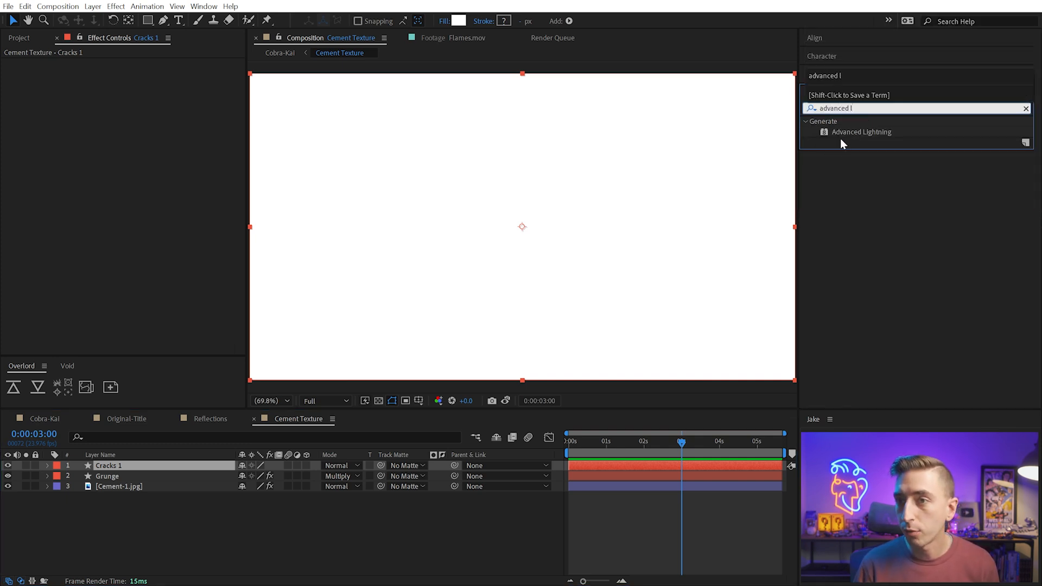
drag(841, 139, 594, 193)
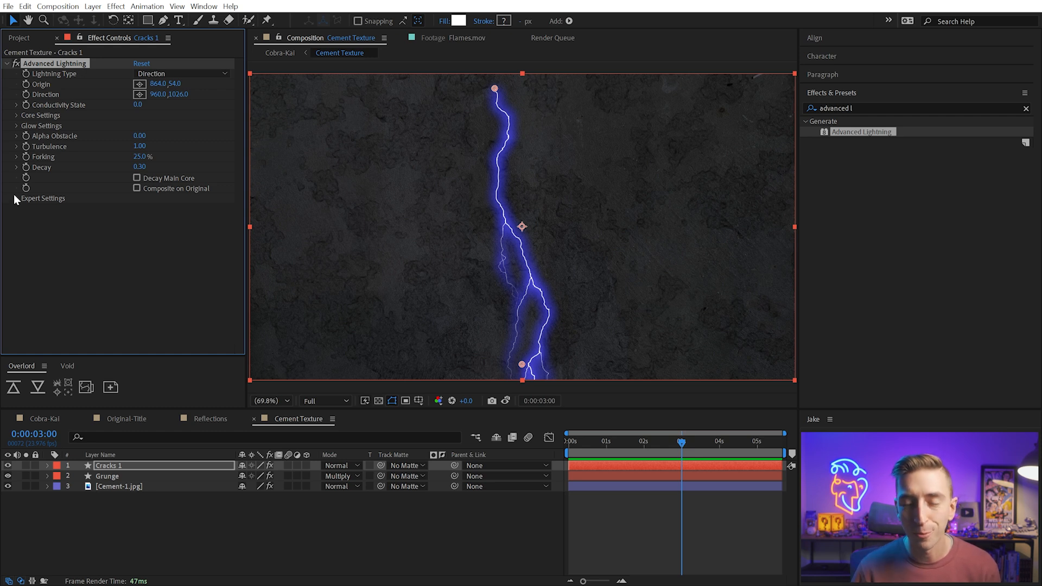
Set the lightning's glow opacity to 0% and its core opacity to 100%
click(16, 114)
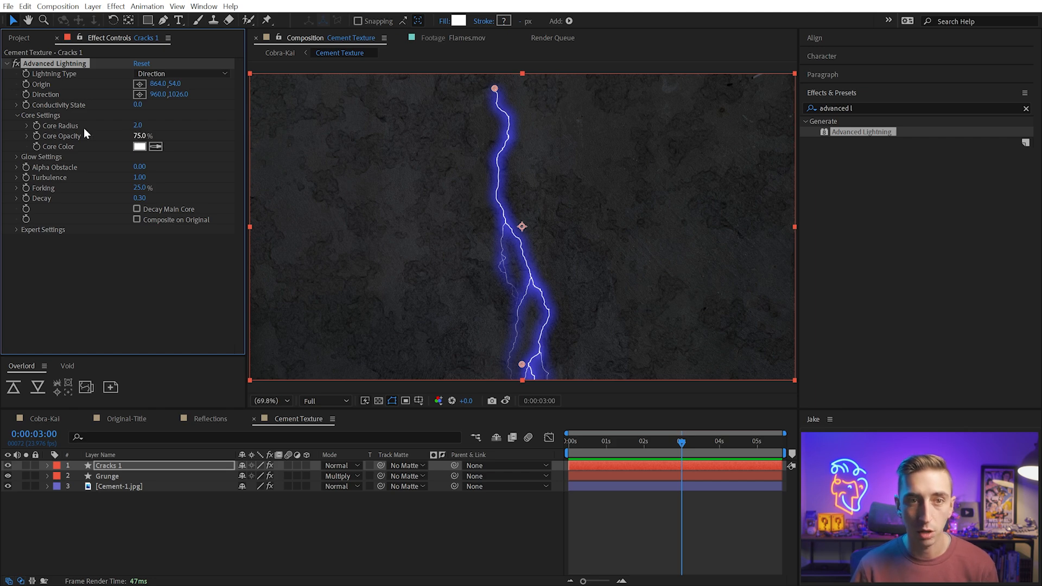
click(16, 156)
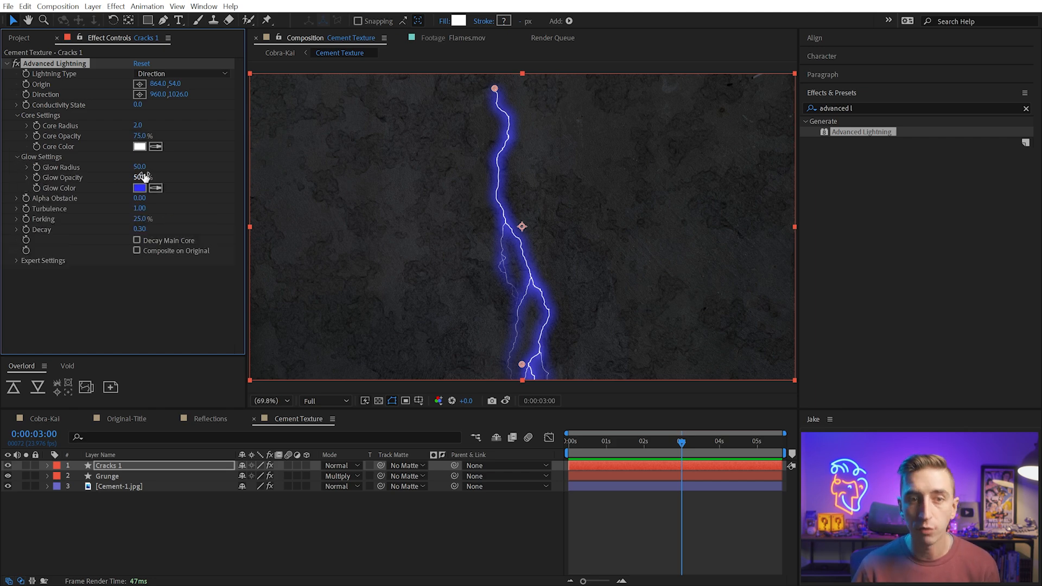
drag(138, 176, 51, 174)
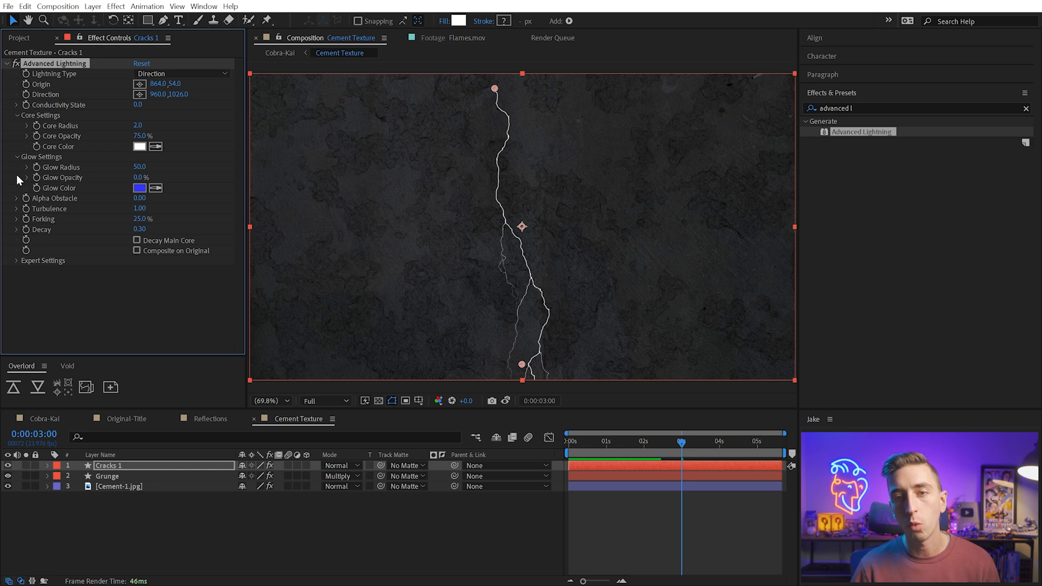
click(16, 157)
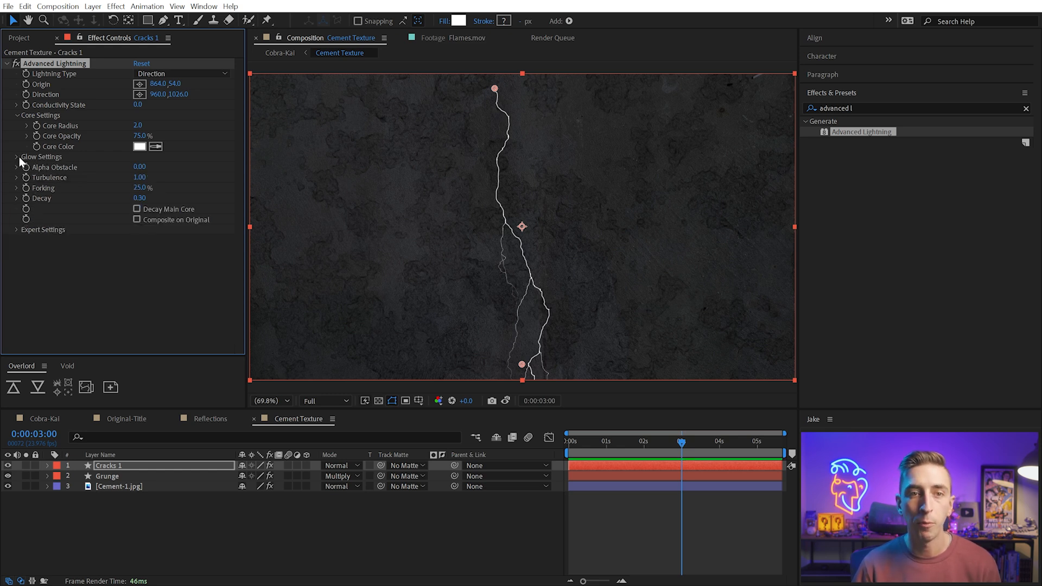
drag(138, 134, 165, 131)
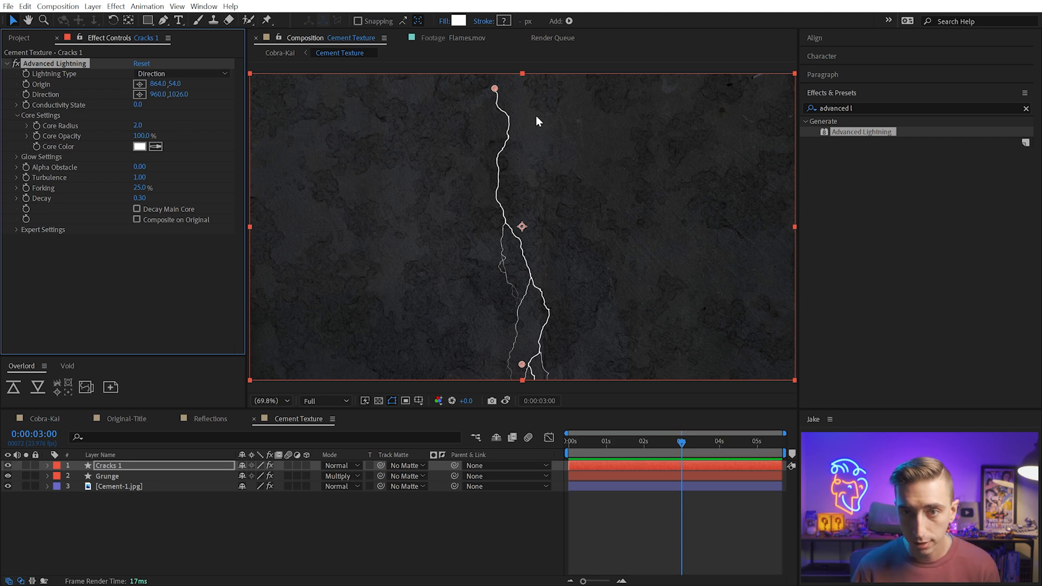
Reposition the lightning's origin to about 269, -28 and its direction point to about 569, 582
drag(495, 89, 378, 106)
drag(522, 364, 571, 239)
drag(376, 105, 336, 73)
drag(568, 239, 411, 238)
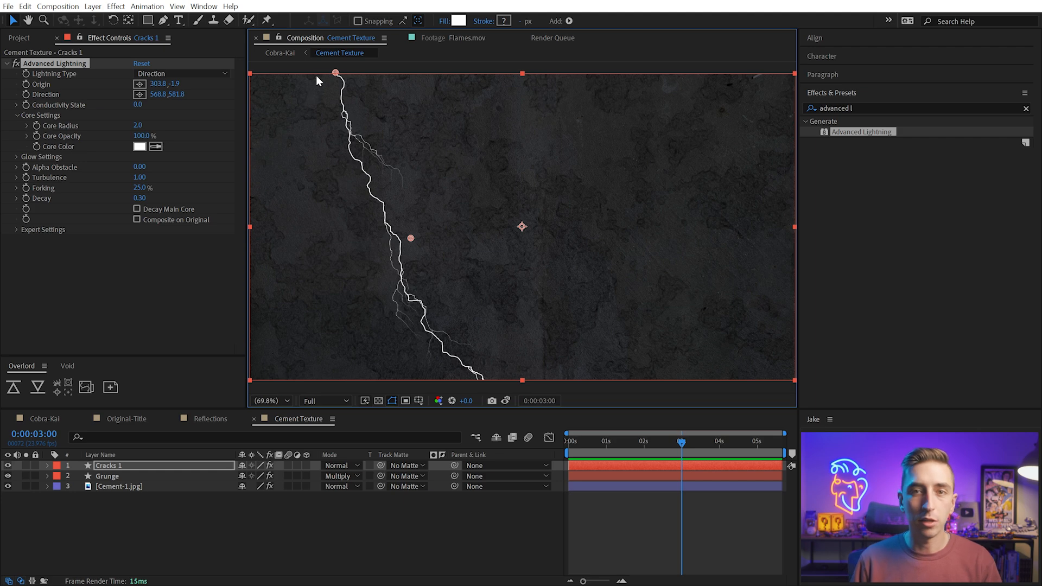
drag(335, 73, 326, 66)
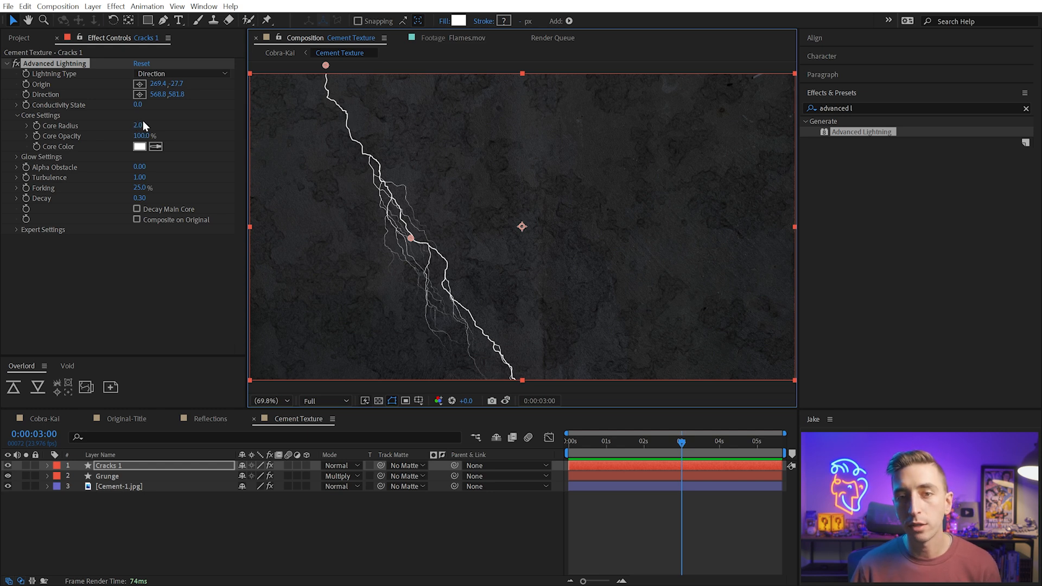
Set the Complexity in the Advanced Lightning expert settings to 5
click(15, 229)
click(138, 241)
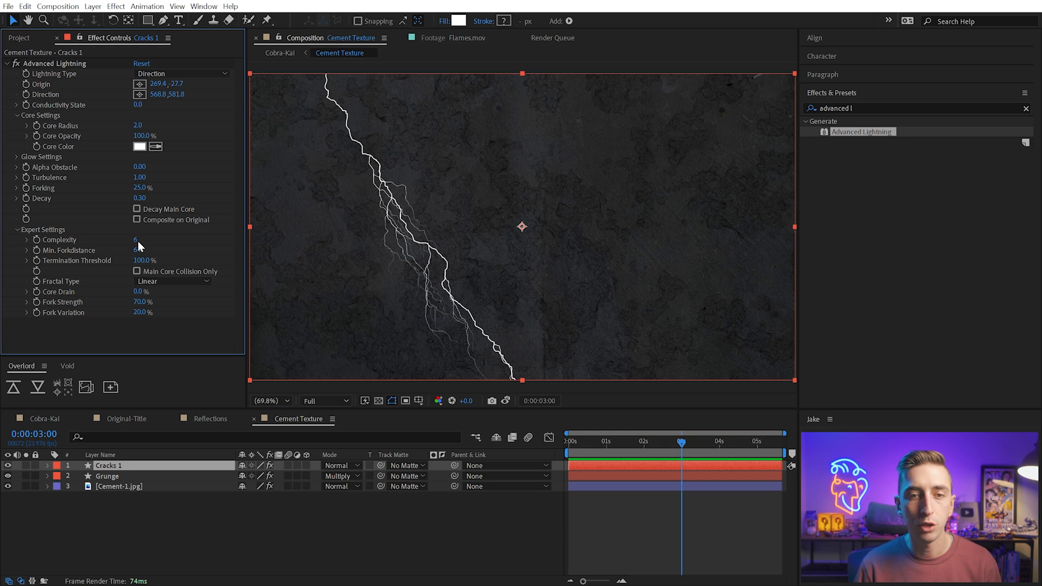
text(3)
key(Return)
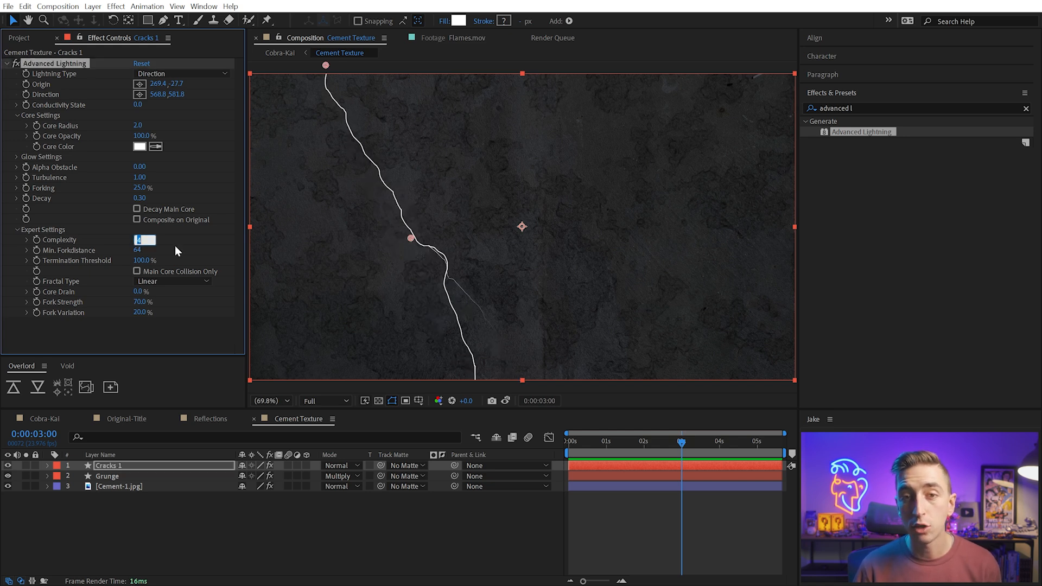
key(Up)
key(Up)
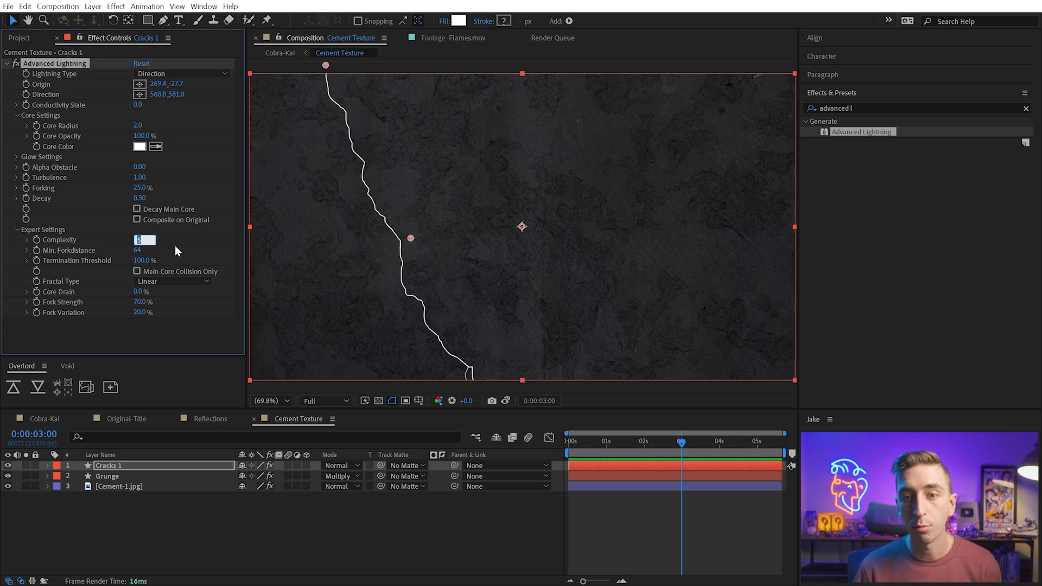
Move the lightning's direction point on the Cracks 1 layer to about 1215, 384
click(181, 245)
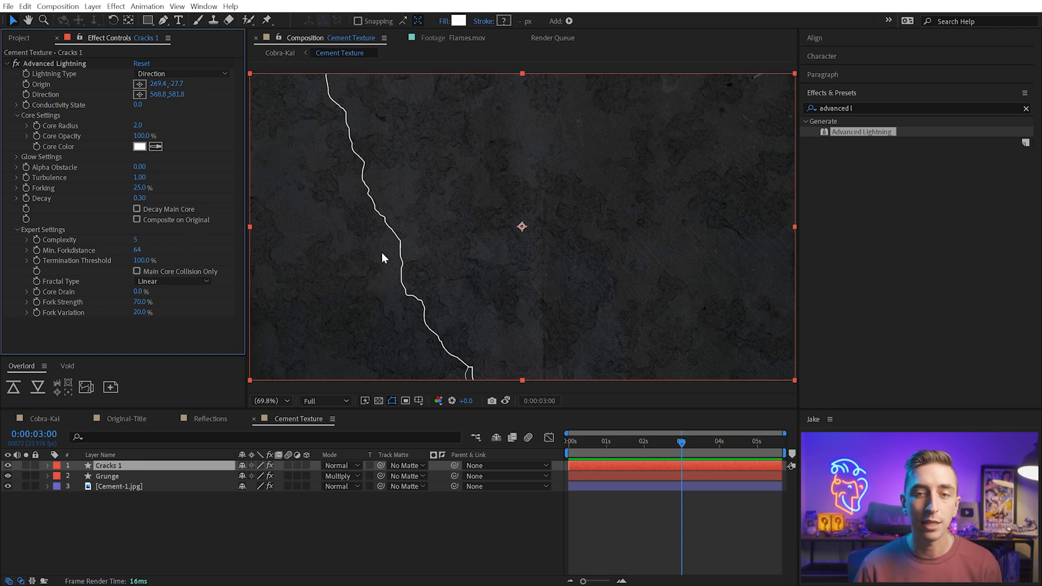
click(64, 64)
drag(411, 240, 595, 181)
click(16, 115)
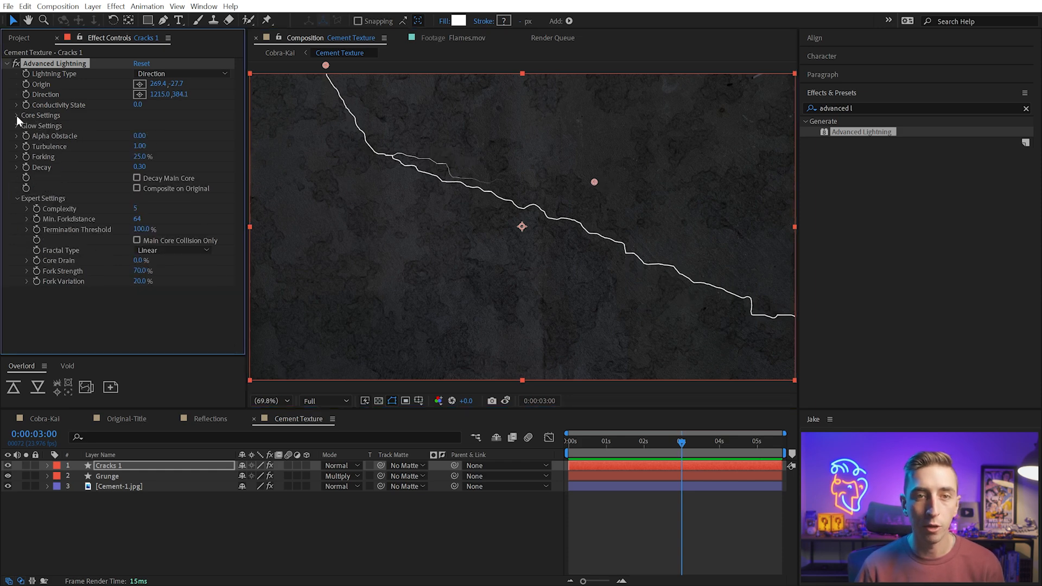
Set the lightning's turbulence to 10, its forking to 1.7% and its decay to 0.40
drag(139, 146, 1011, 106)
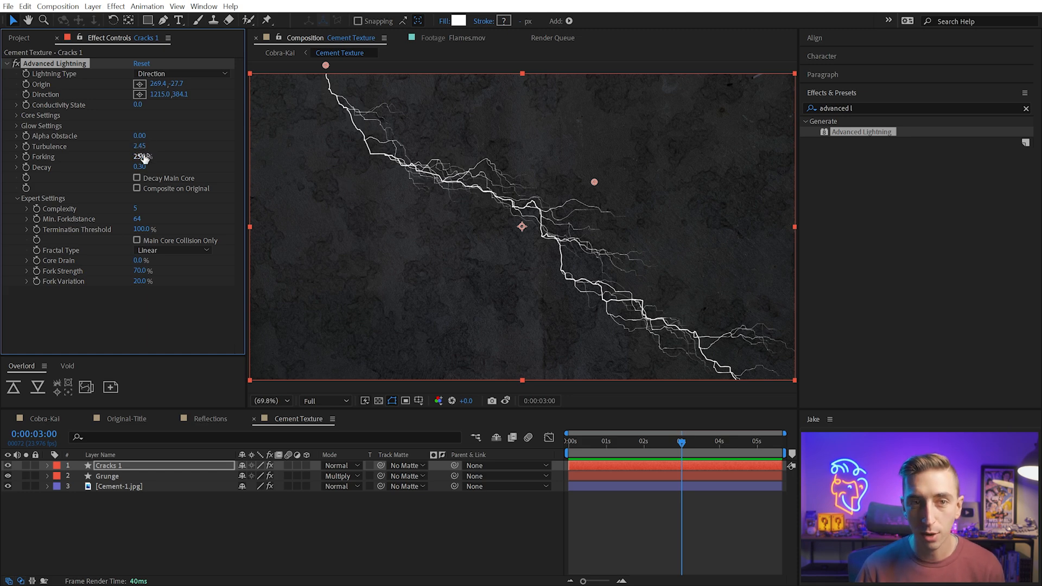
drag(140, 157, 119, 155)
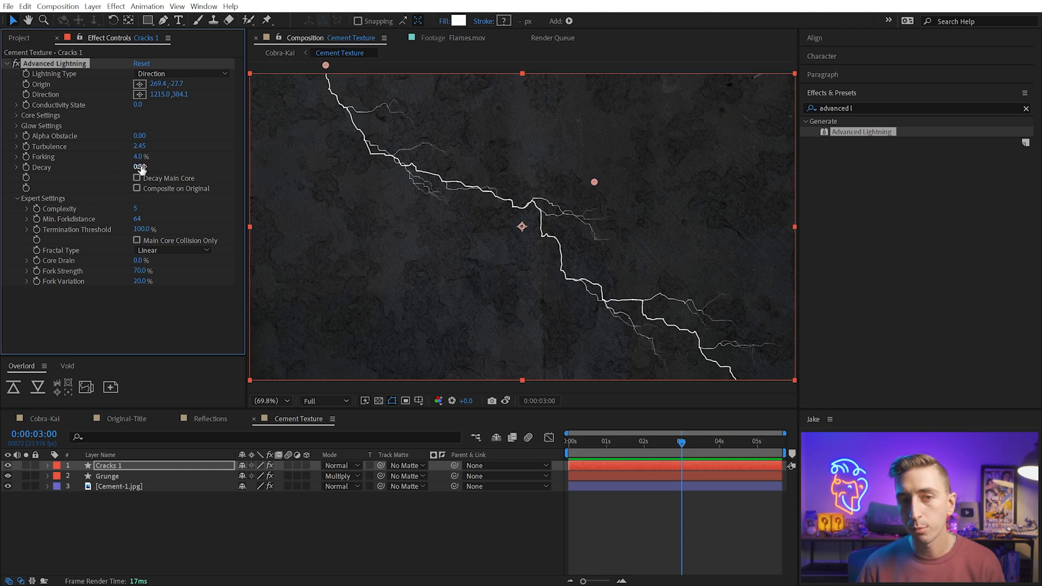
drag(139, 157, 125, 157)
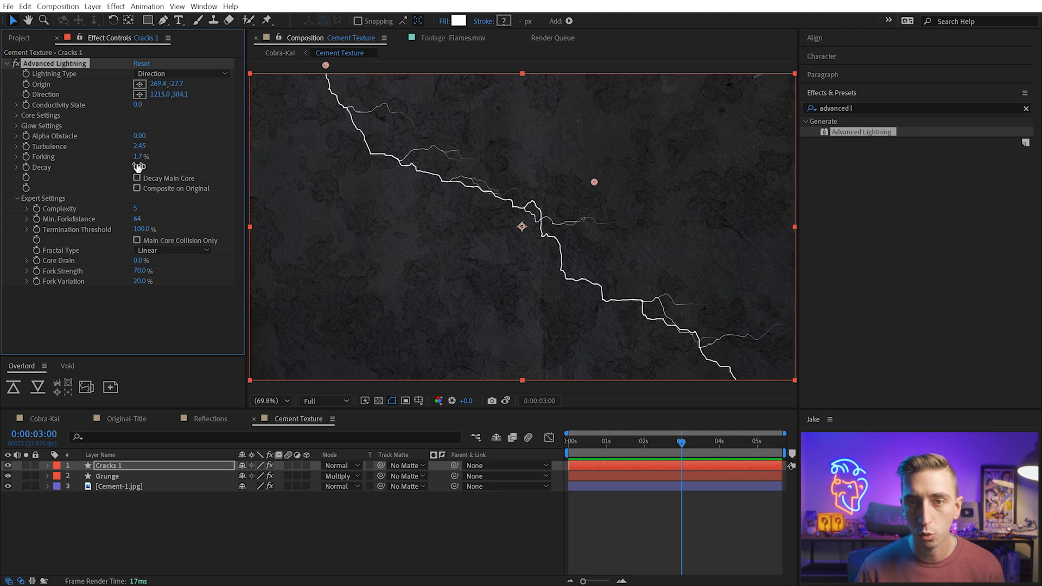
mouse_move(138, 167)
mouse_down()
mouse_move(35, 163)
mouse_move(158, 165)
mouse_up()
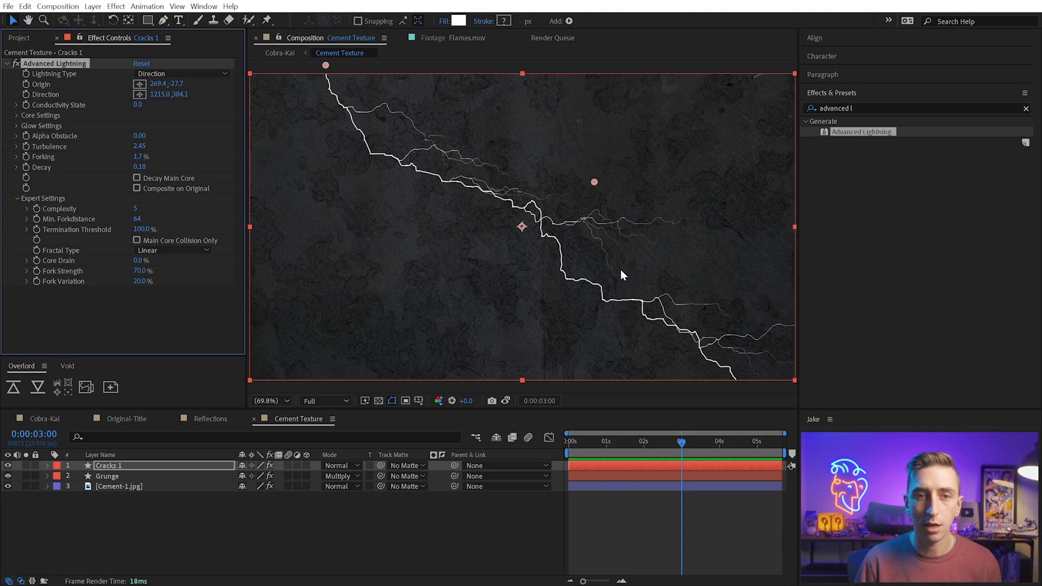
drag(139, 146, 717, 135)
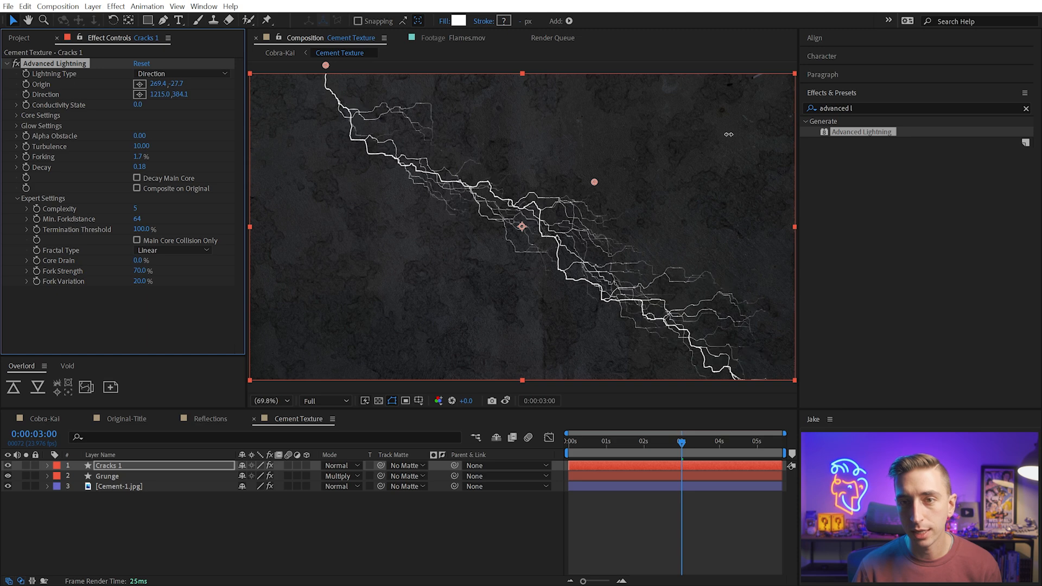
drag(139, 167, 268, 164)
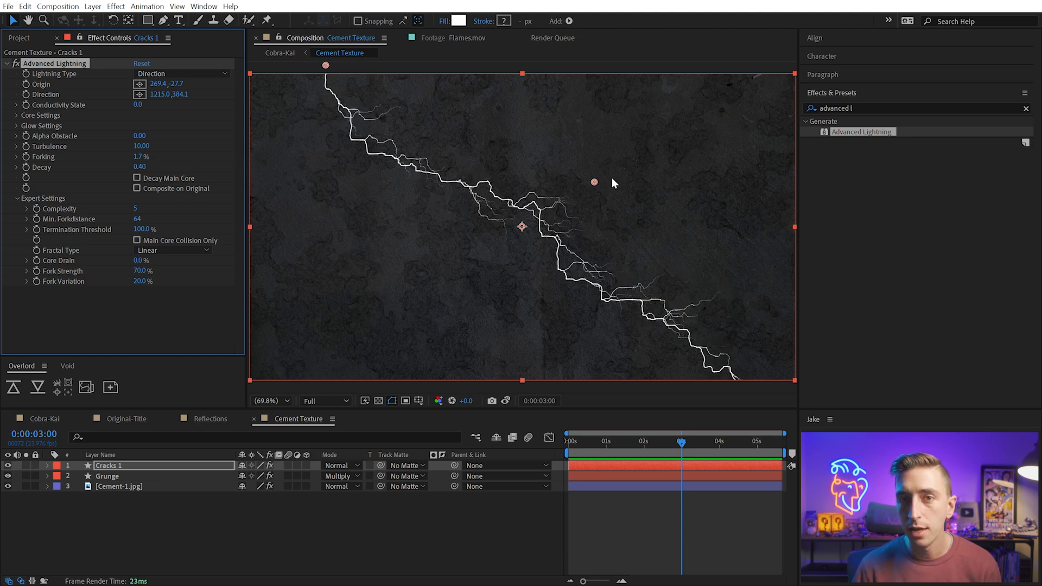
Reposition the lightning's origin to about 628, -291 and its direction point to about 466, 738
drag(595, 183, 359, 288)
drag(325, 65, 428, 5)
drag(359, 285, 382, 282)
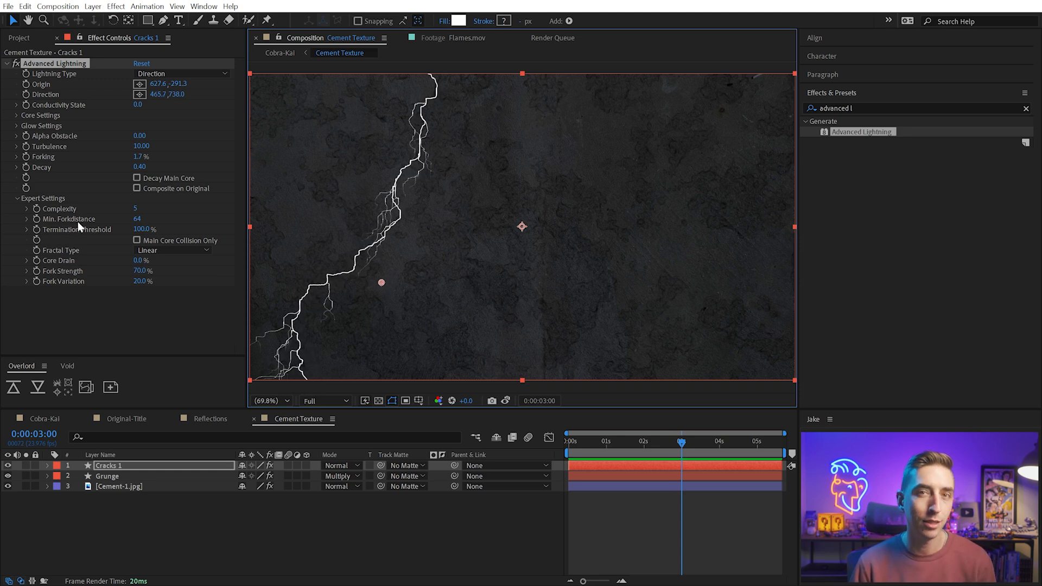
Set the lightning's Complexity to 3
click(136, 208)
text(4)
key(Return)
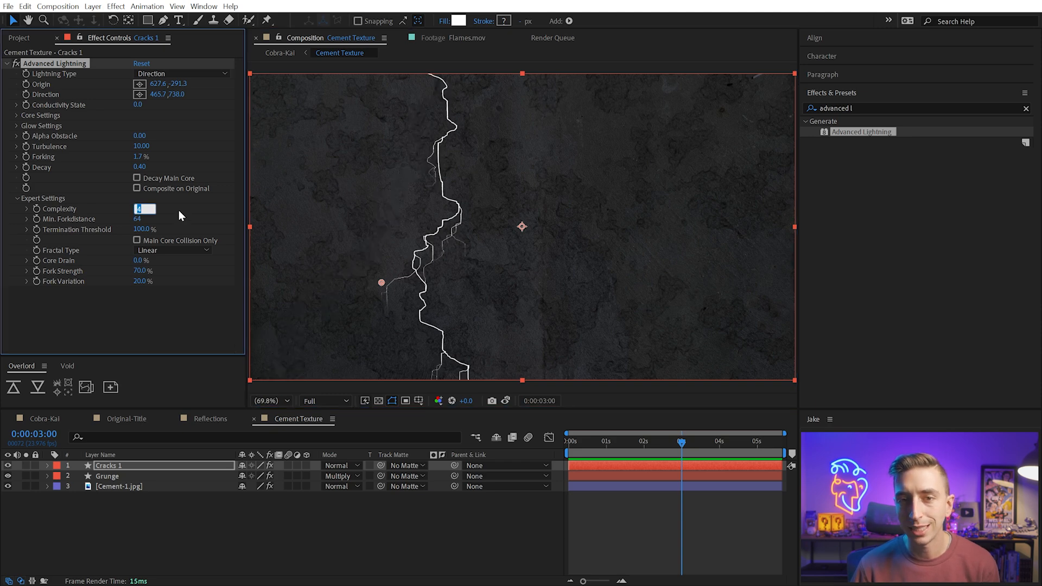
key(Down)
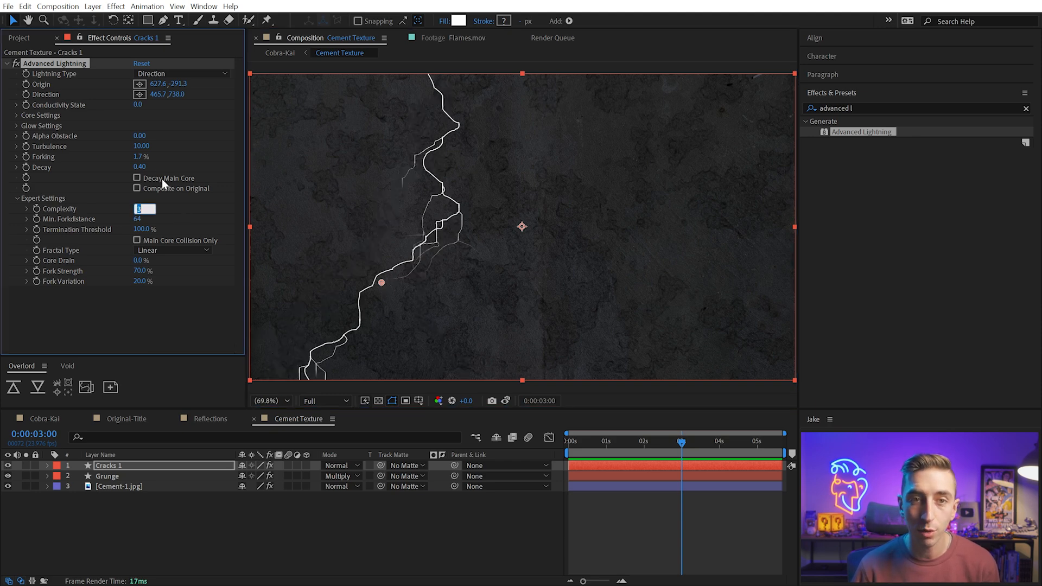
Set the lightning's forking to 0.1% and decay to 0.10, and move its direction point to about 507, 689
mouse_move(140, 166)
mouse_down()
mouse_move(121, 164)
mouse_move(128, 157)
mouse_up()
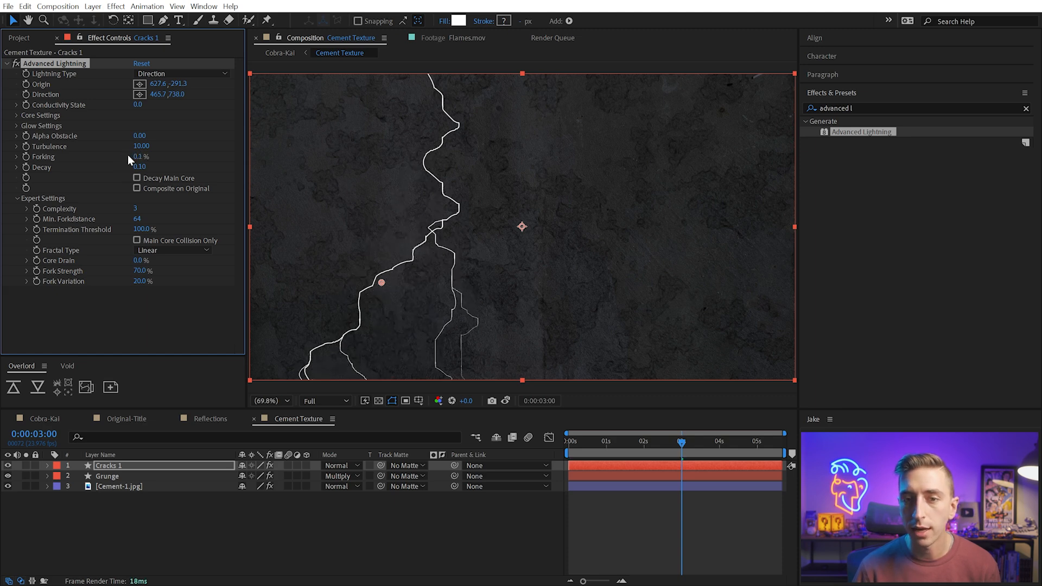
drag(381, 283, 373, 283)
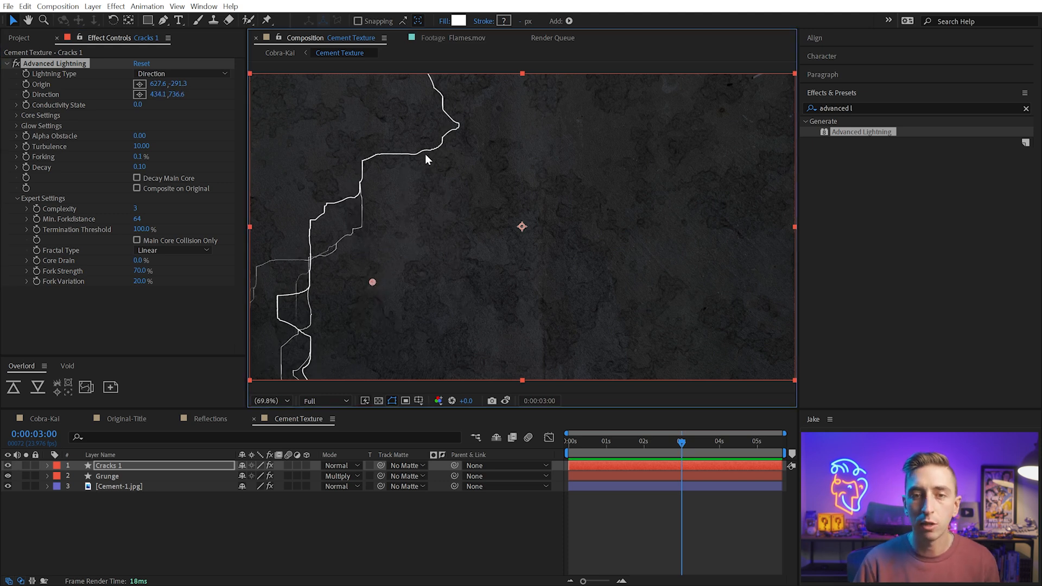
drag(372, 282, 391, 267)
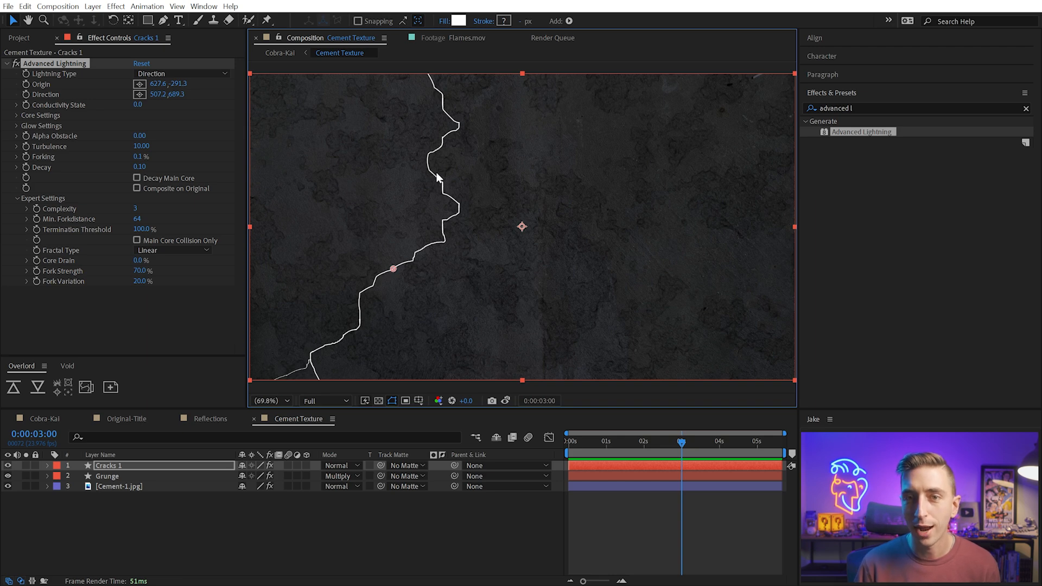
Change the lightning's core color to a dark gray
click(16, 114)
click(140, 147)
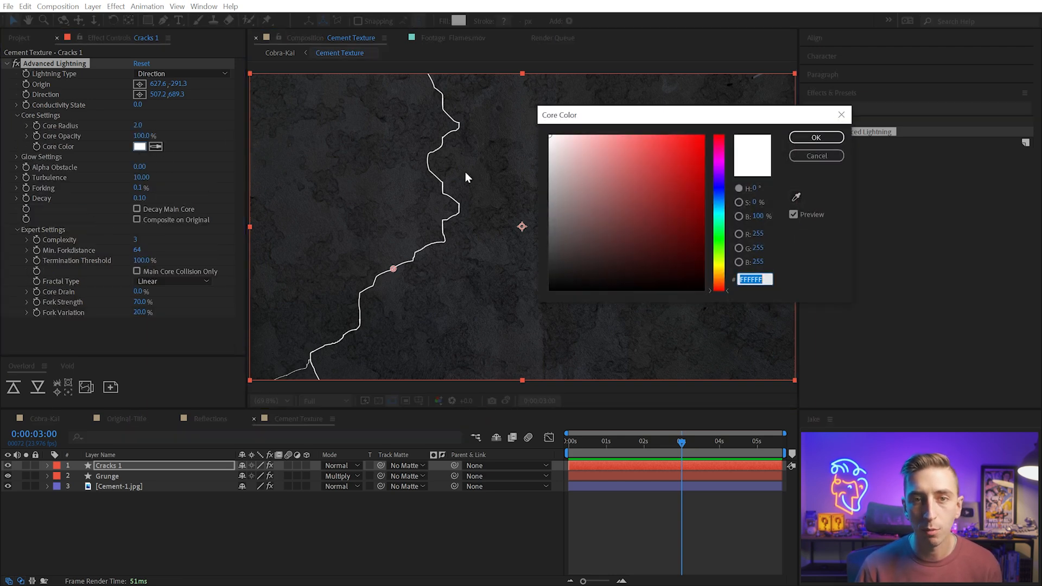
click(591, 139)
mouse_move(591, 140)
mouse_down()
mouse_move(547, 262)
mouse_move(540, 250)
mouse_move(538, 261)
mouse_up()
click(816, 138)
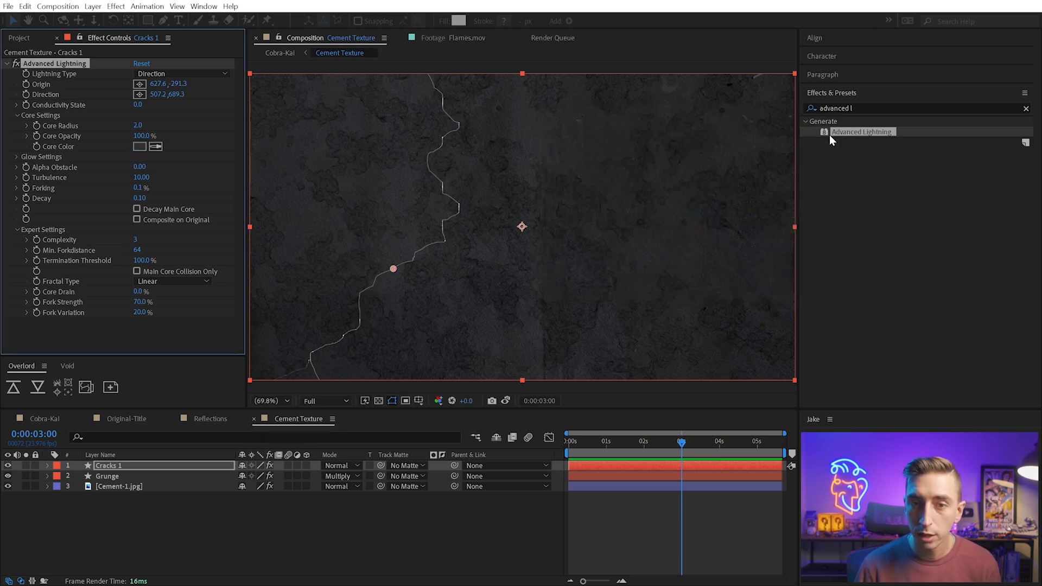
Set the Cracks 1 layer's blending mode to Overlay
click(352, 466)
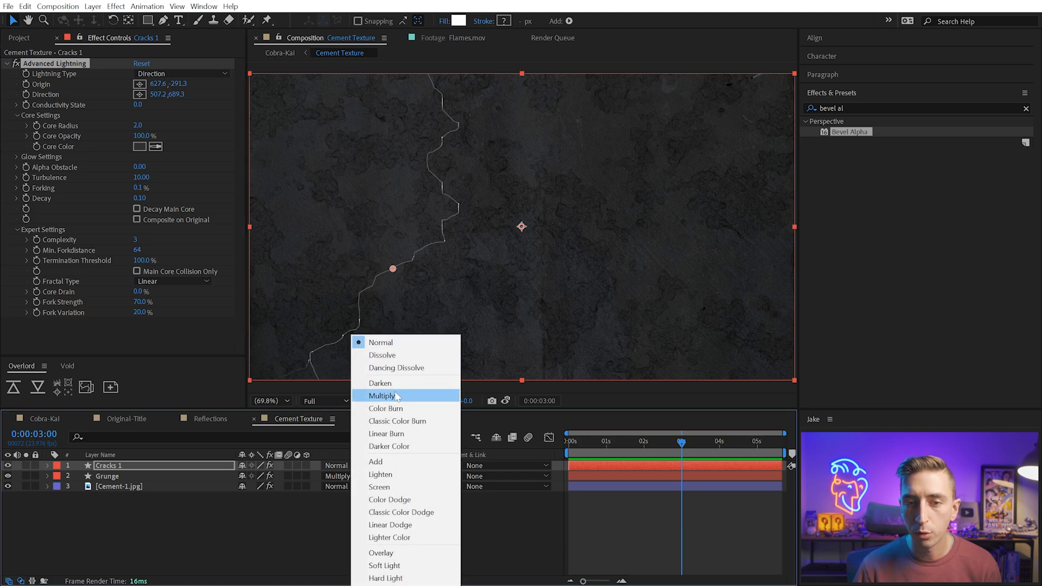
click(403, 553)
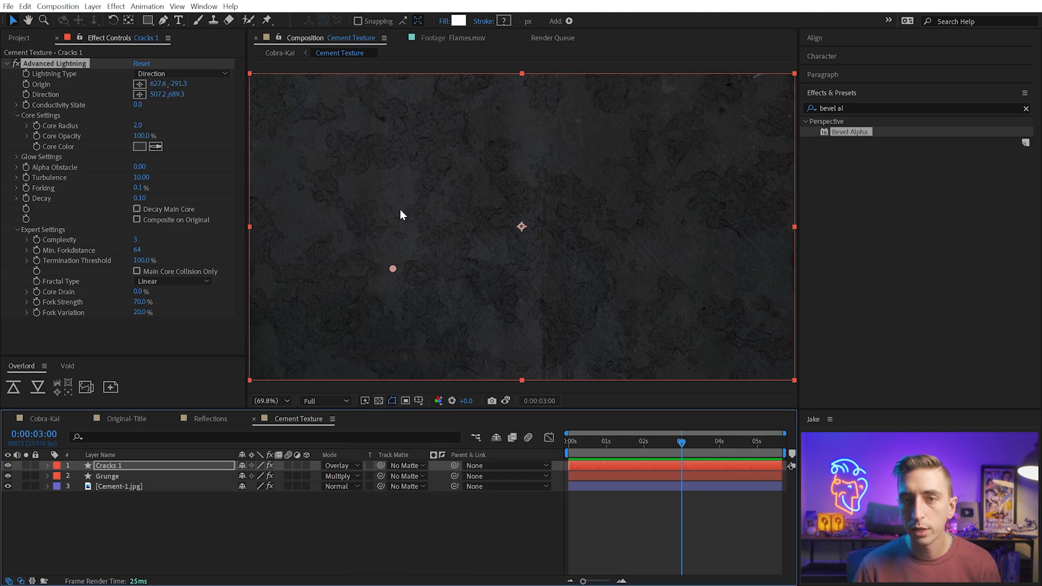
scroll(399, 209, up, 2)
key(space)
drag(389, 235, 525, 219)
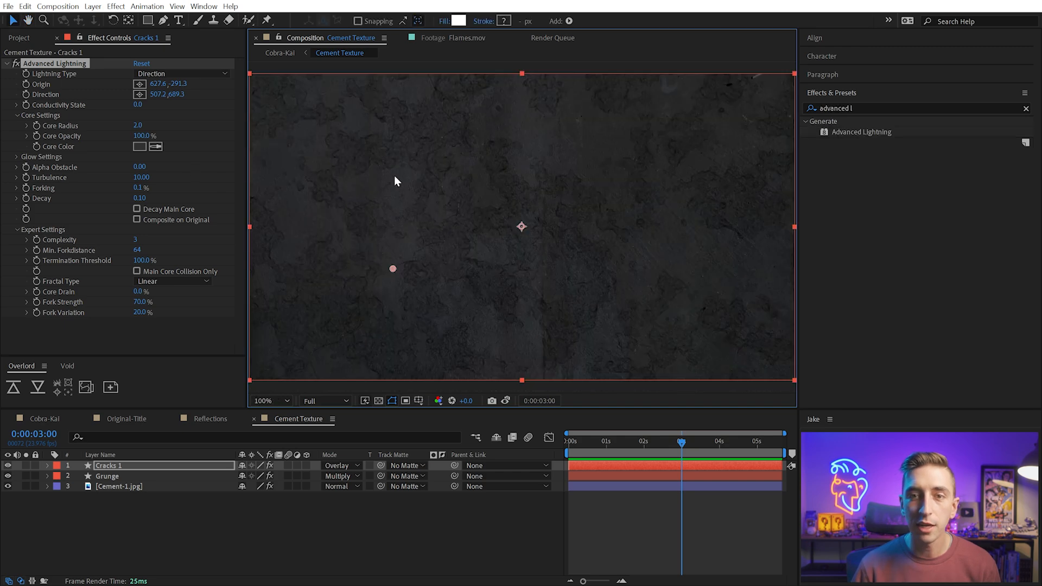
scroll(387, 172, up, 2)
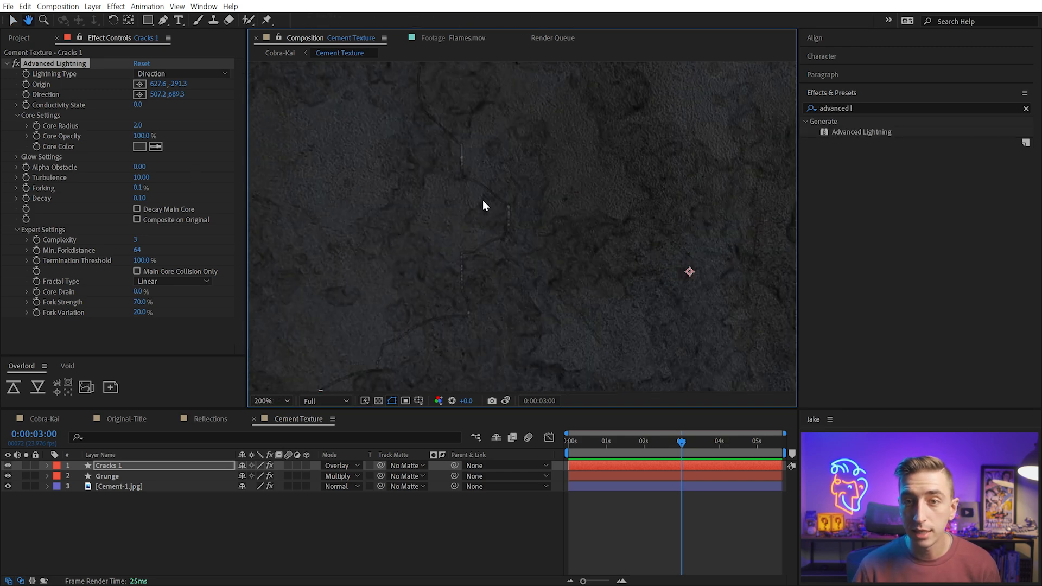
Darken the lightning's core color to the near-black hex value 141414
click(140, 147)
drag(576, 253, 551, 278)
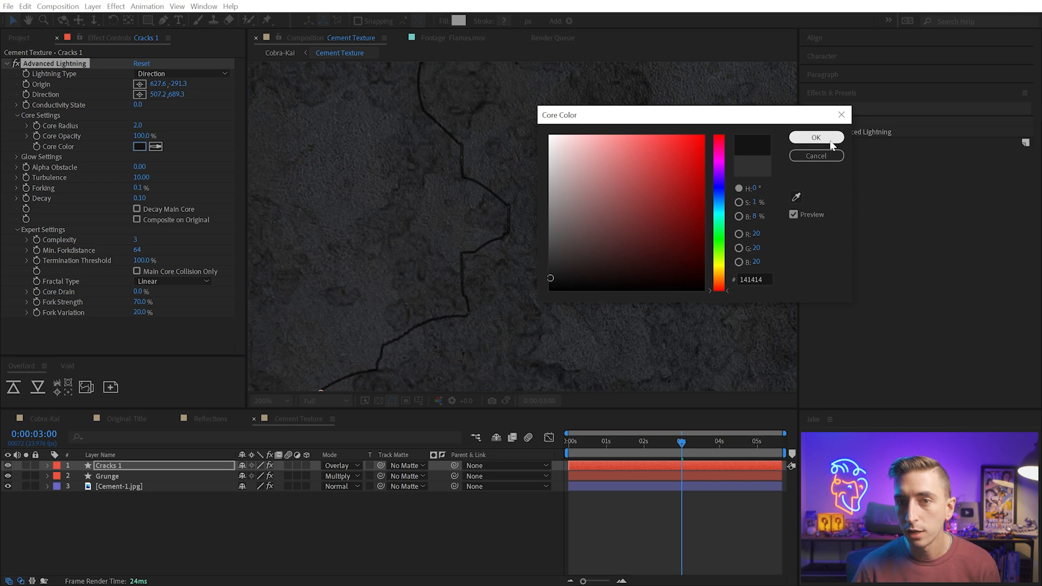
click(816, 137)
Find the Bevel Alpha effect by searching for "bevel al" and apply it to the Cracks 1 layer
scroll(460, 191, up, 2)
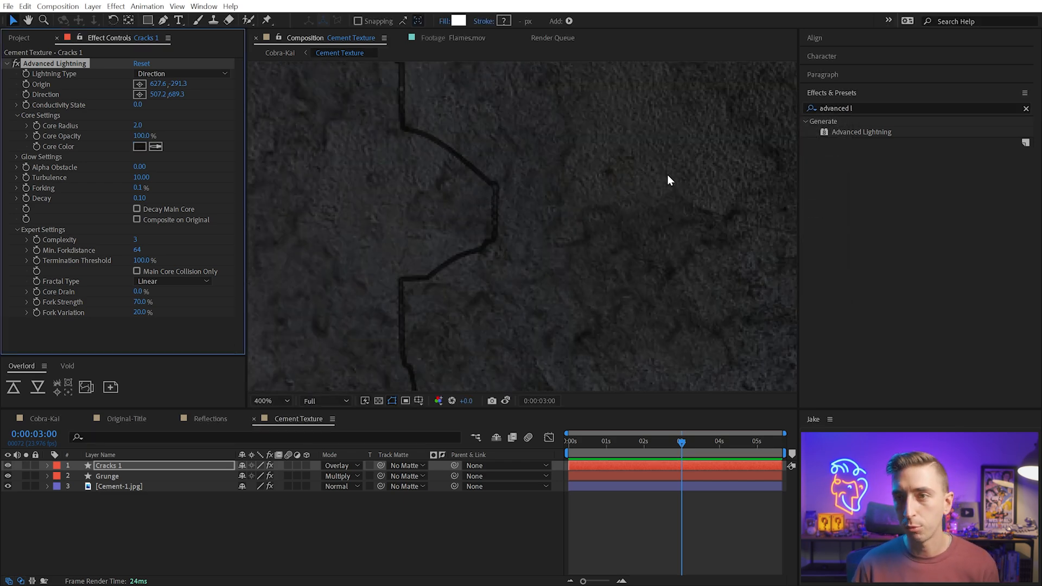
click(819, 108)
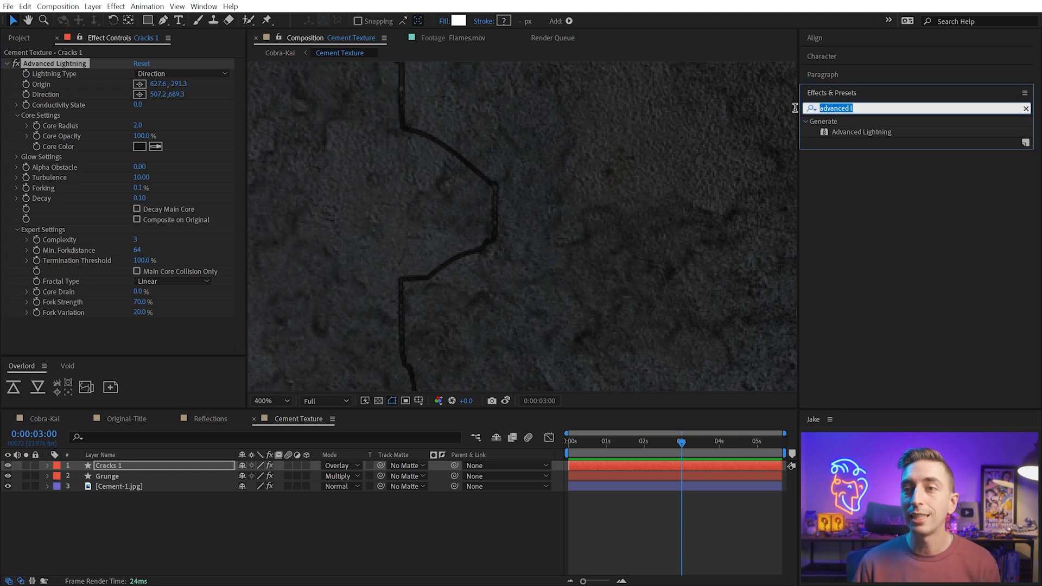
text(beveal)
key(BackSpace)
key(BackSpace)
text(l al)
drag(849, 132, 174, 341)
Set the Bevel Alpha light angle to 180° and its light intensity to 1.00, keeping the edge thickness at 2.00
drag(162, 303, 71, 302)
click(154, 304)
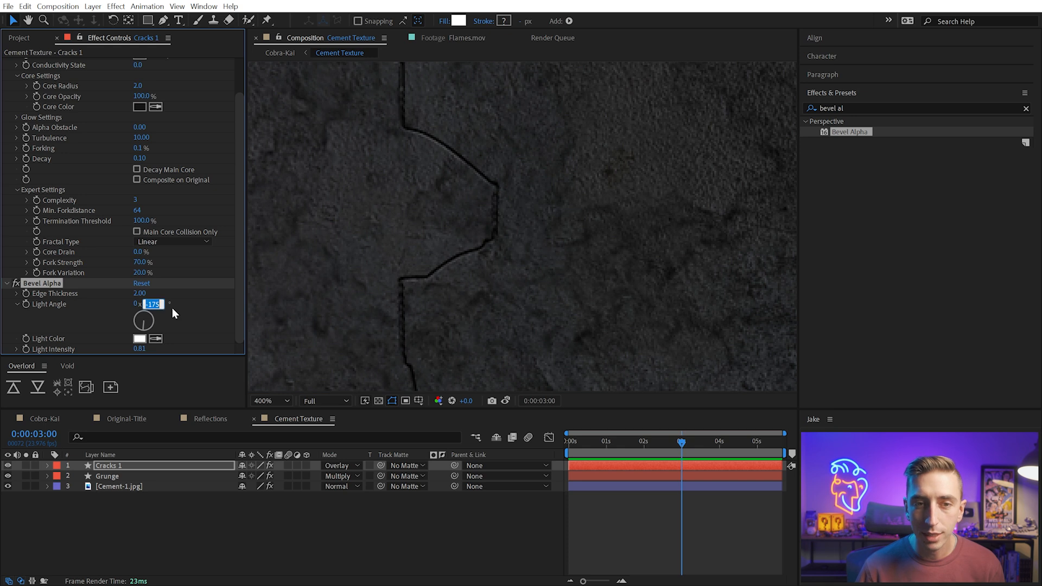
text(180)
key(Return)
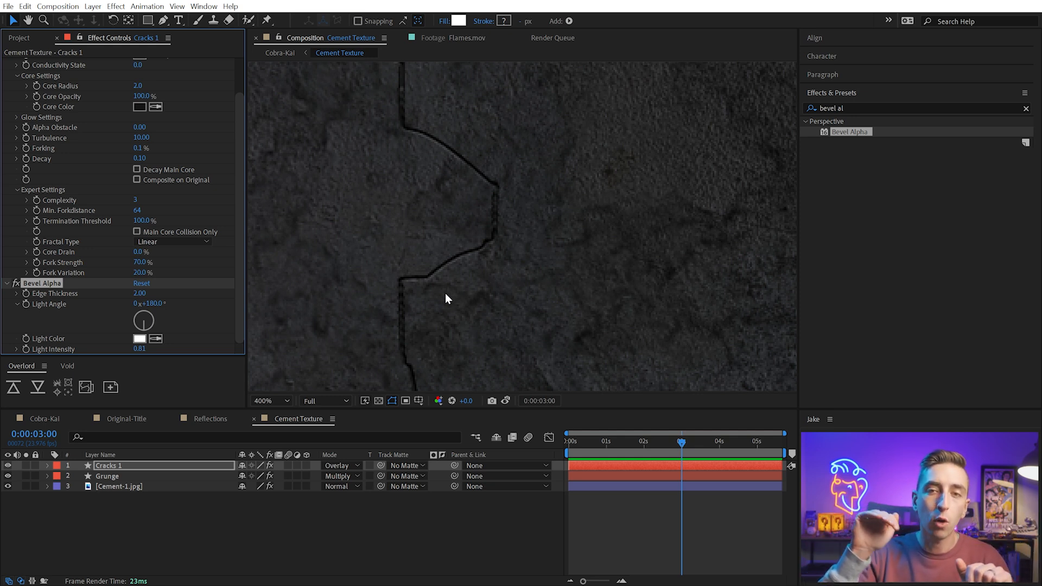
mouse_move(140, 293)
mouse_down()
mouse_move(155, 290)
mouse_move(133, 294)
mouse_up()
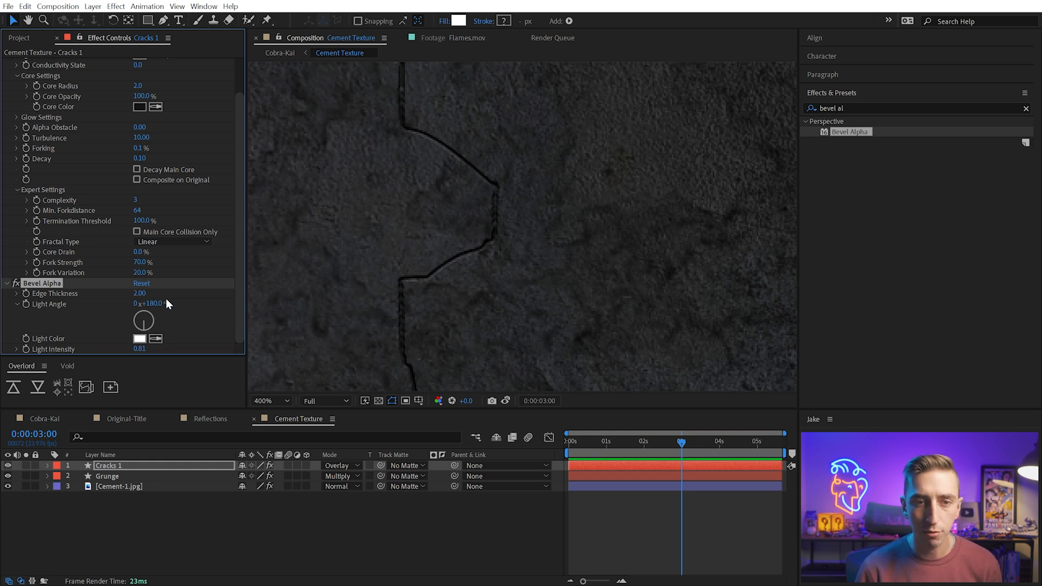
drag(140, 349, 240, 345)
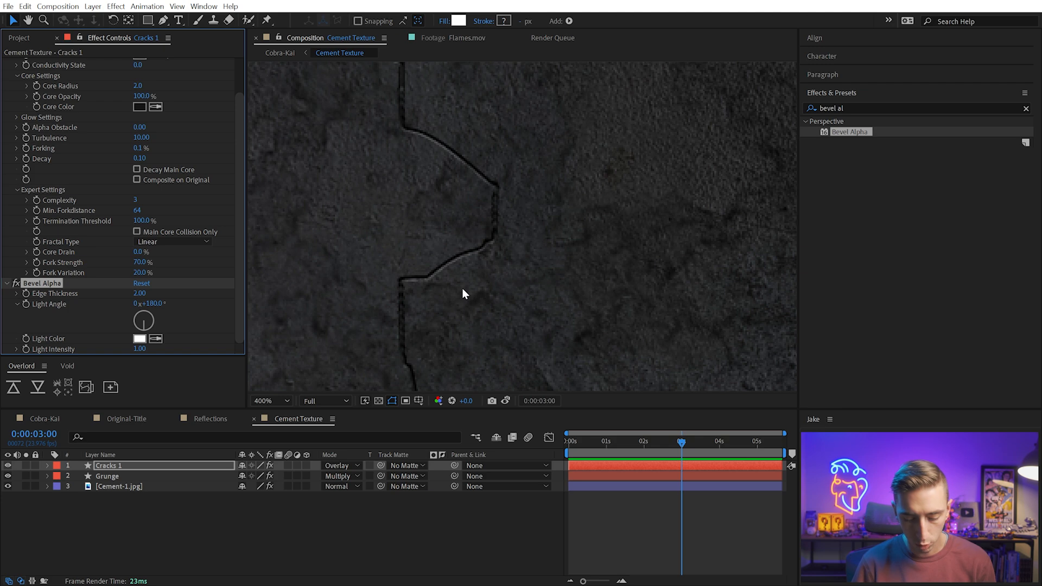
Set the core radius of the Cracks 1 lightning to 2.5
key(shift+slash)
key(slash)
key(h)
drag(487, 151, 562, 145)
key(v)
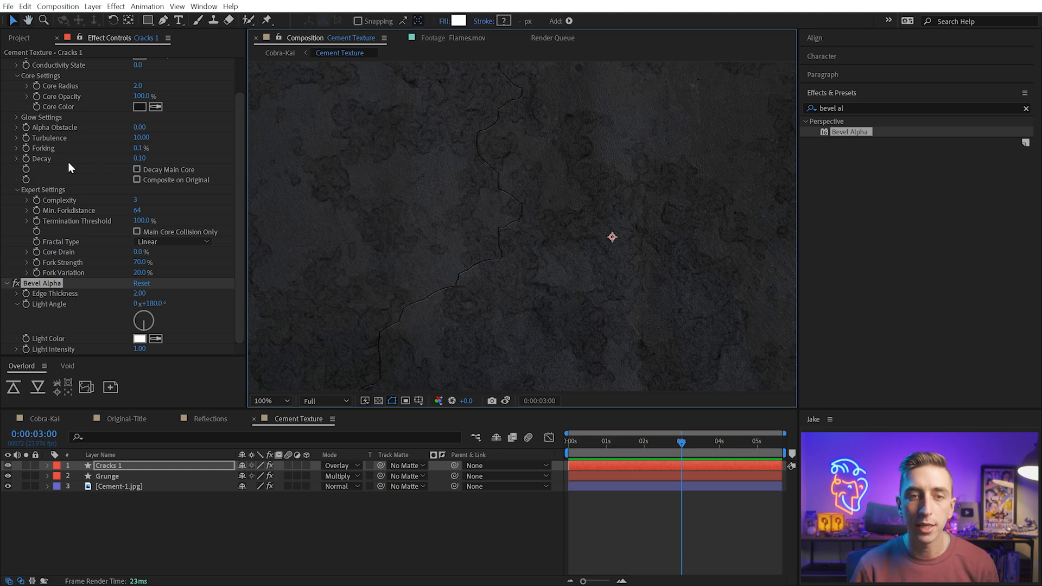
scroll(74, 153, up, 2)
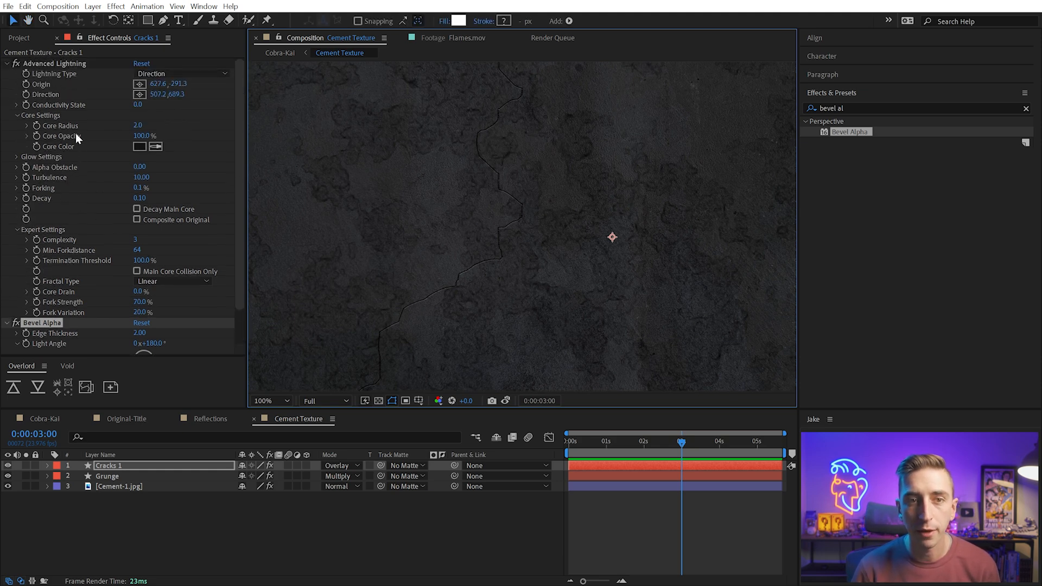
drag(138, 127, 178, 130)
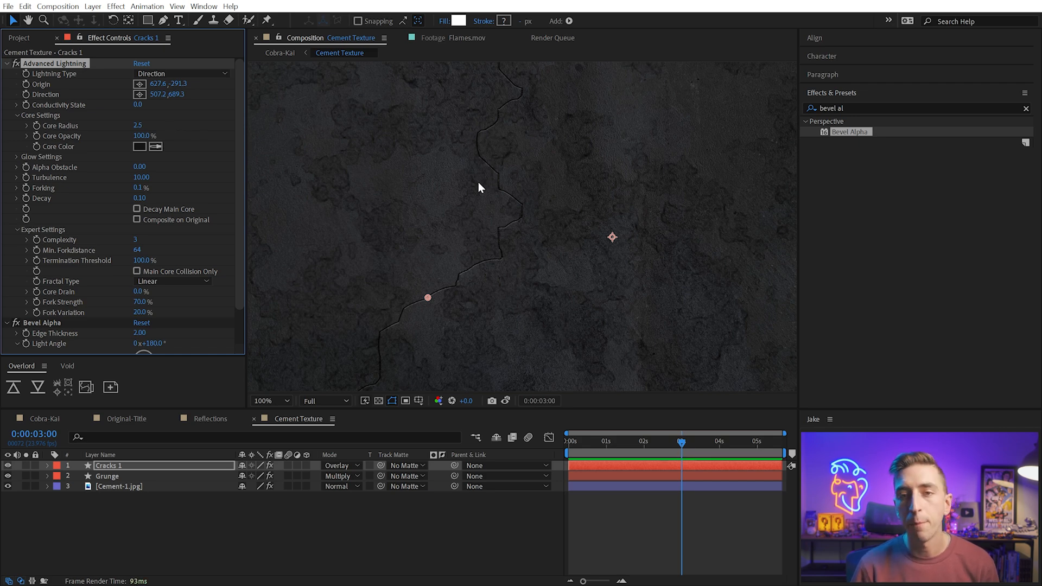
Compare the crack with the reference in the Cobra-Kai composition by hiding the Original Title layer, then return to the Cement Texture composition
click(38, 419)
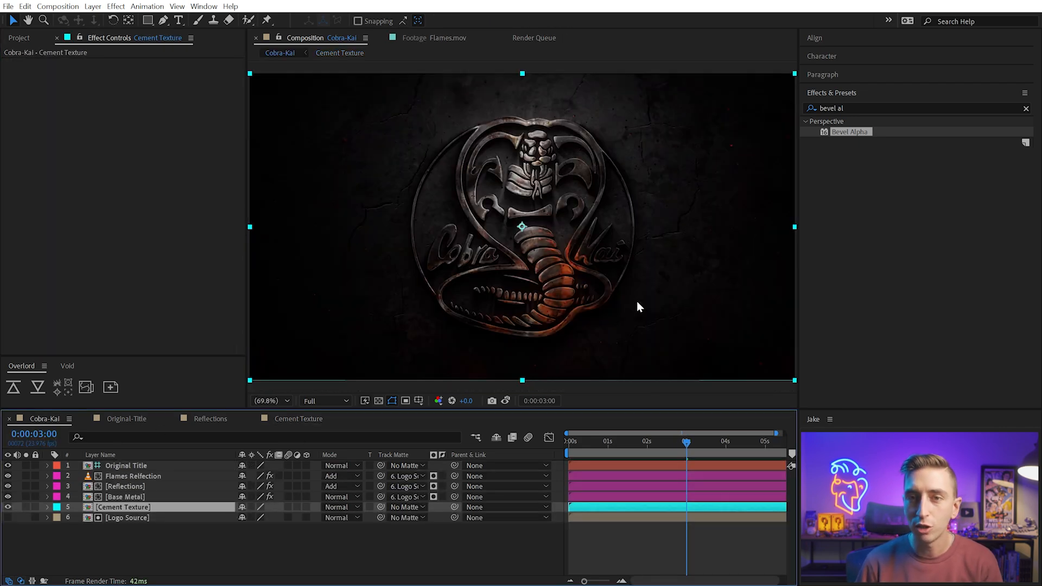
click(8, 465)
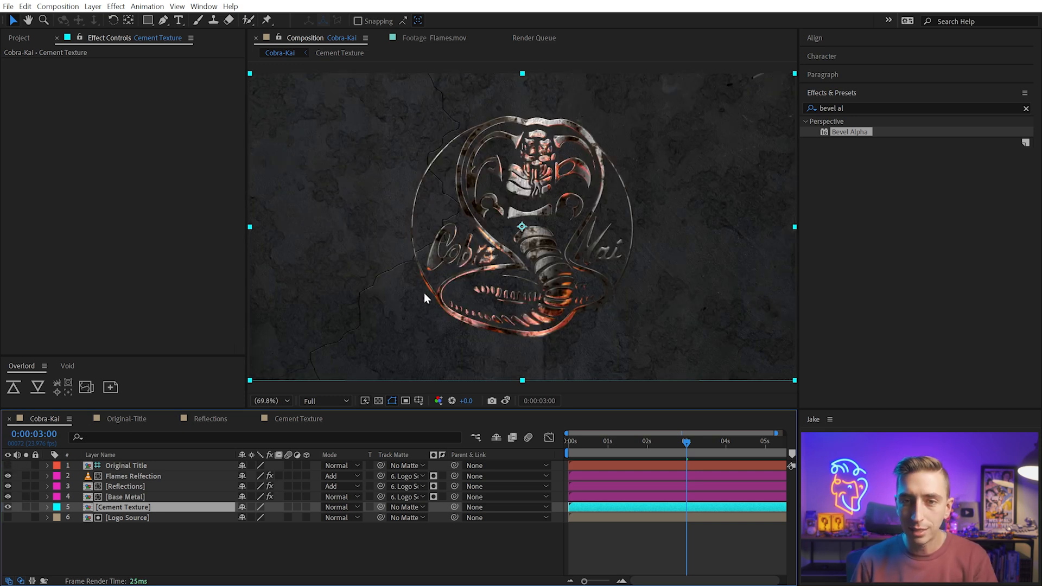
click(289, 418)
Duplicate the Cracks 1 layer and move the copy's lightning origin to about 266, -29 and its direction point to about 1065, 877
click(106, 467)
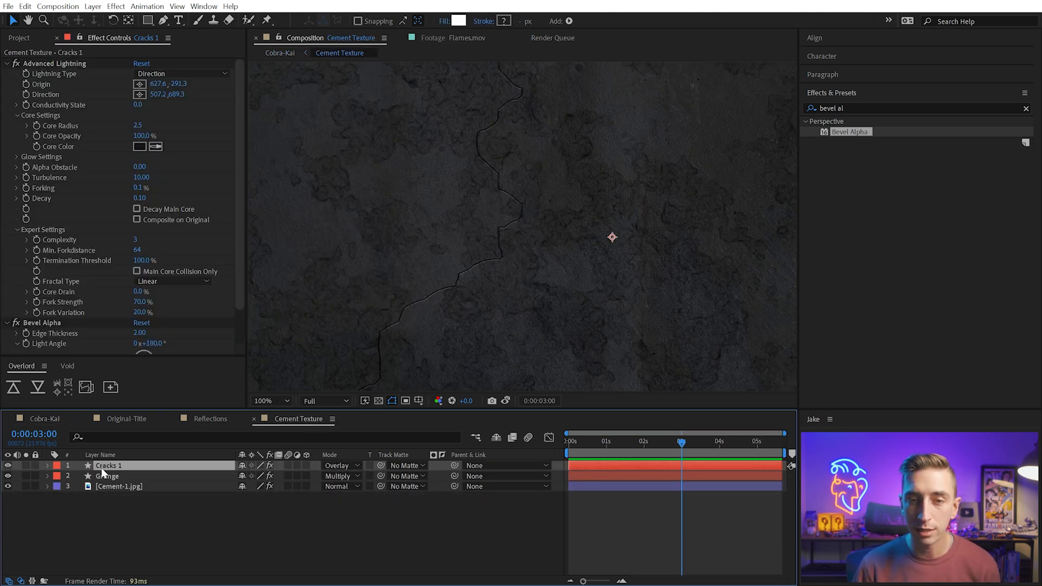
key(comma)
click(98, 85)
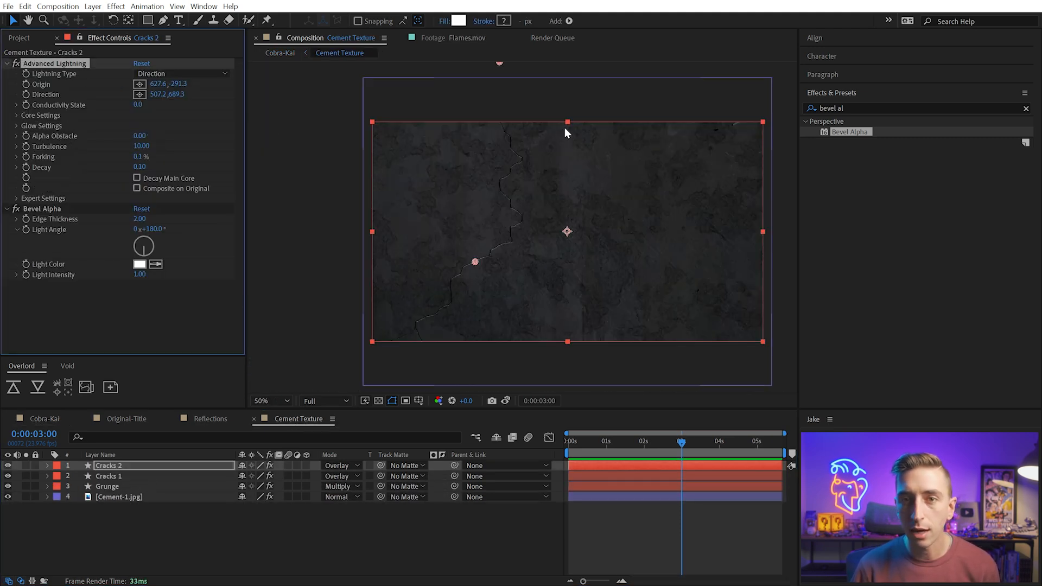
drag(499, 64, 448, 82)
drag(425, 118, 426, 116)
drag(475, 262, 585, 303)
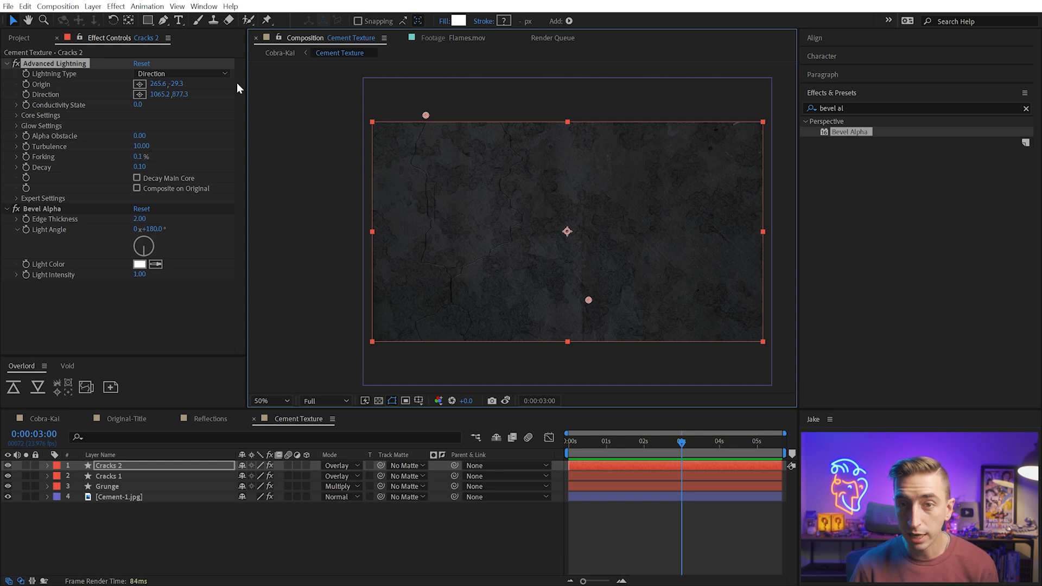
Duplicate the Cracks 2 layer and move the copy's lightning origin to about 1718, -5 and its direction point to about 953, 755
click(113, 466)
key(ctrl+d)
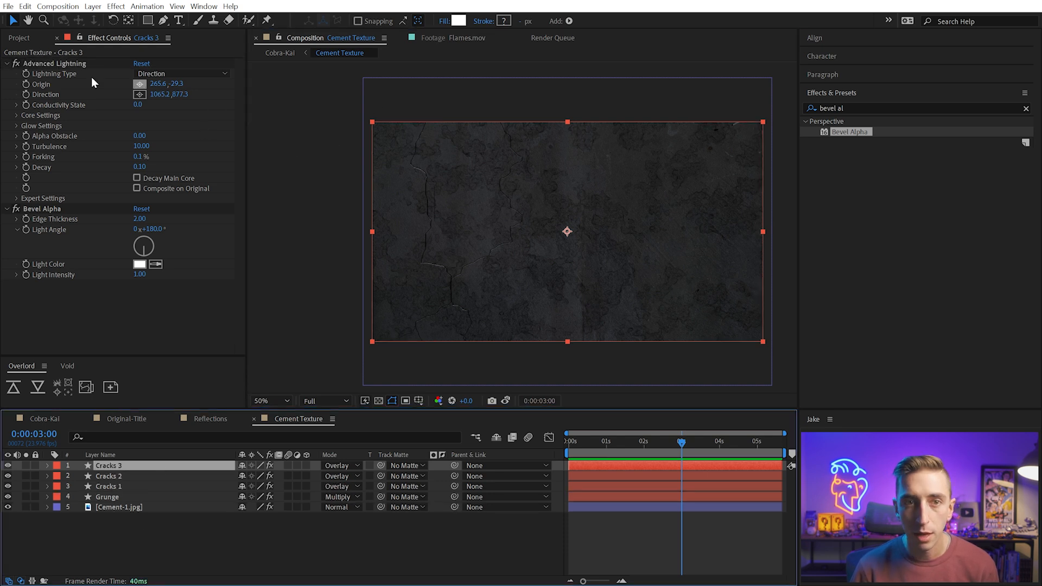
click(55, 64)
drag(426, 115, 718, 118)
drag(591, 301, 562, 274)
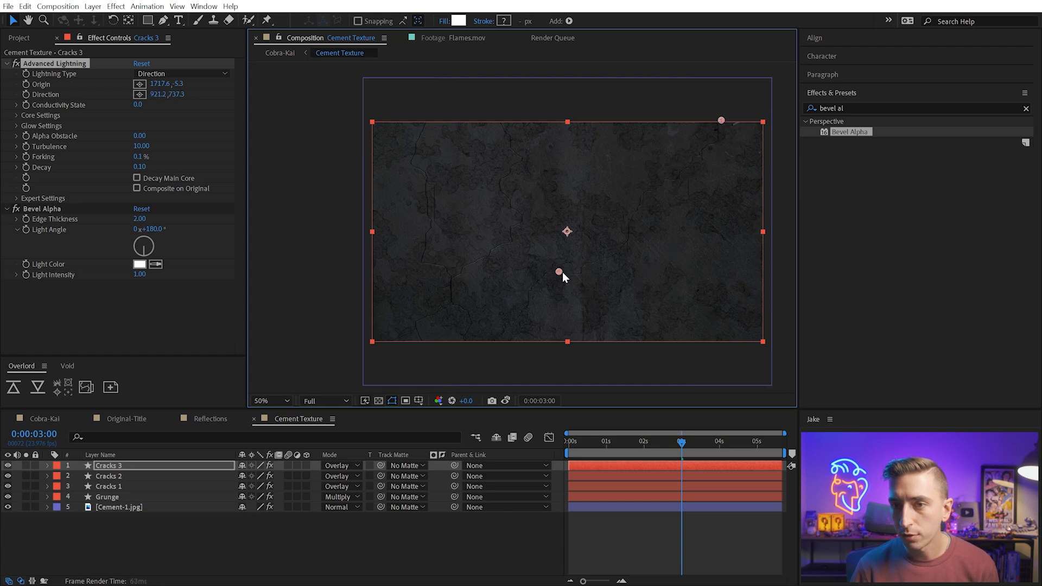
key(period)
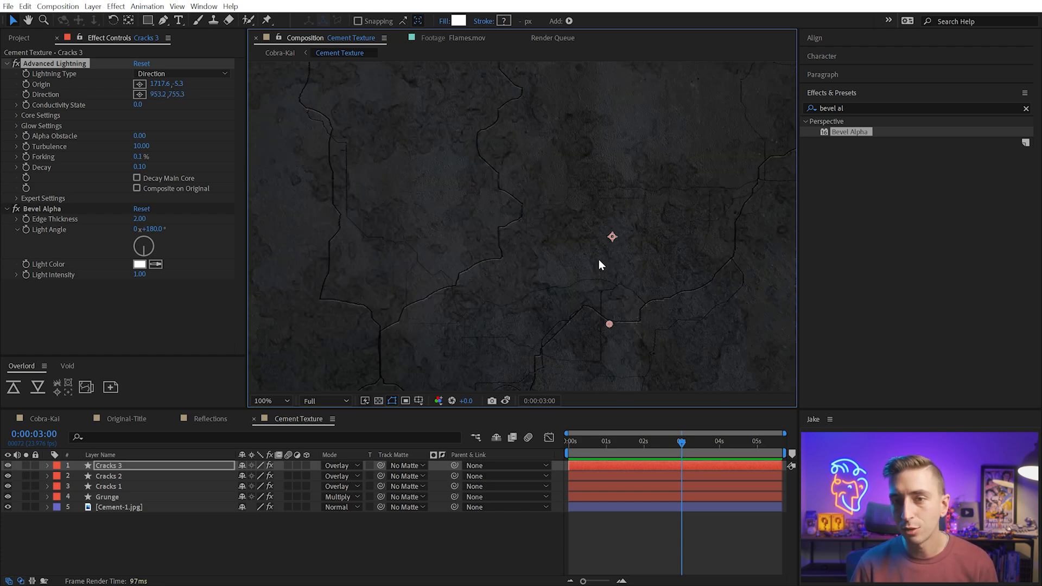
key(shift+slash)
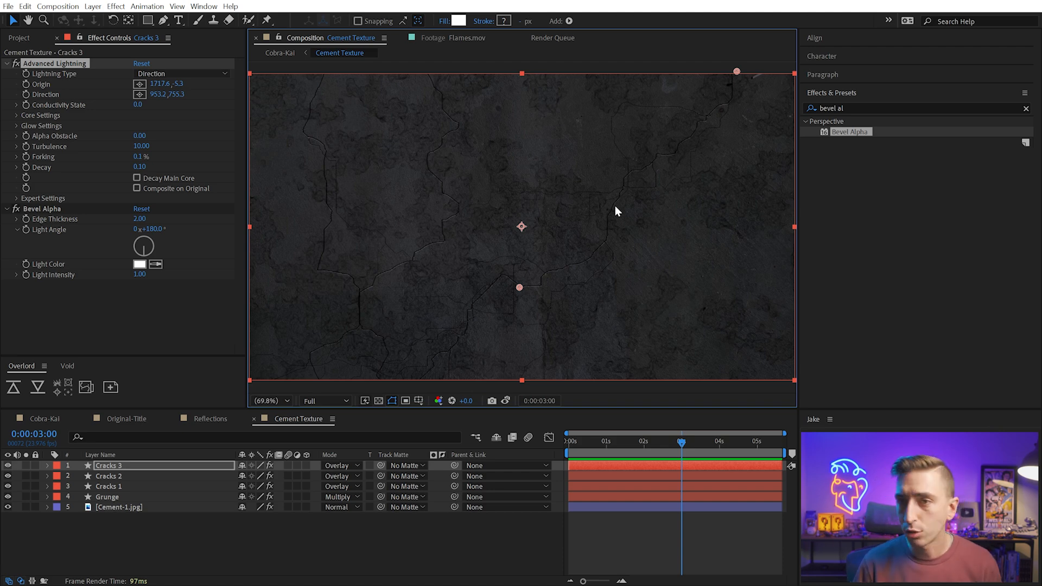
Compare the cracked cement with the reference in the Cobra-Kai composition by showing and hiding the Original Title layer
click(45, 418)
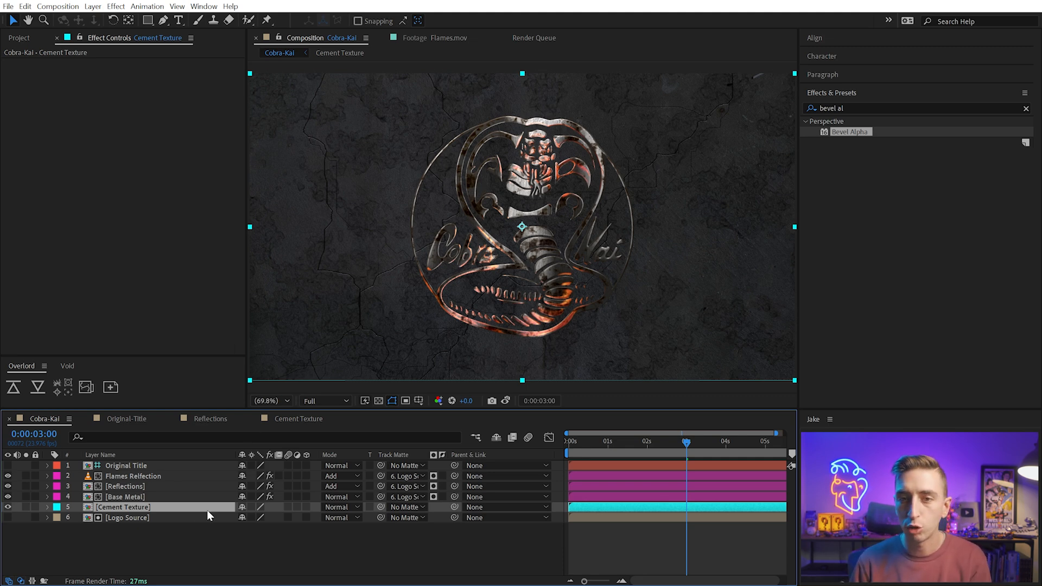
click(162, 536)
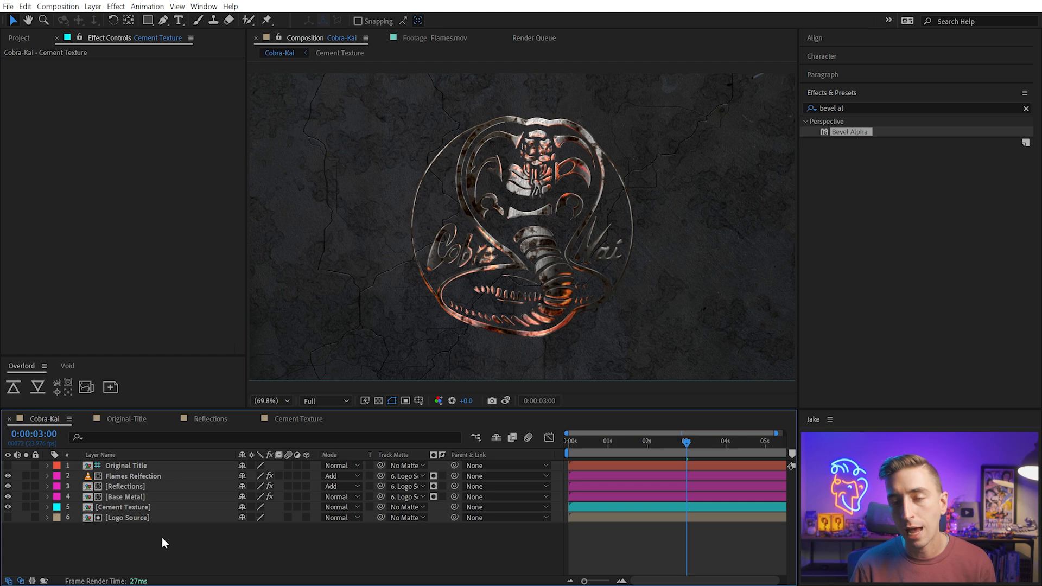
click(7, 467)
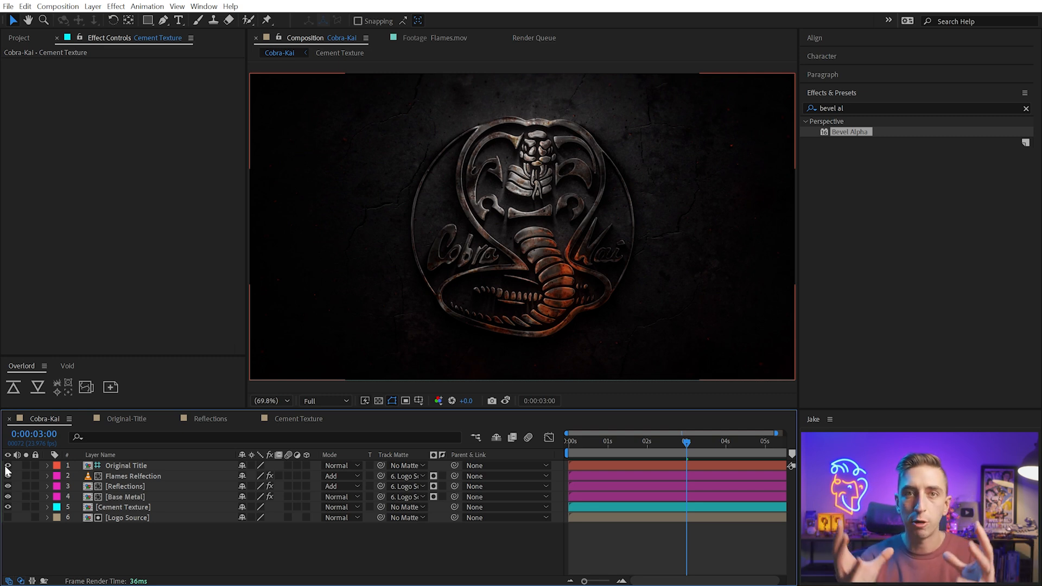
click(7, 466)
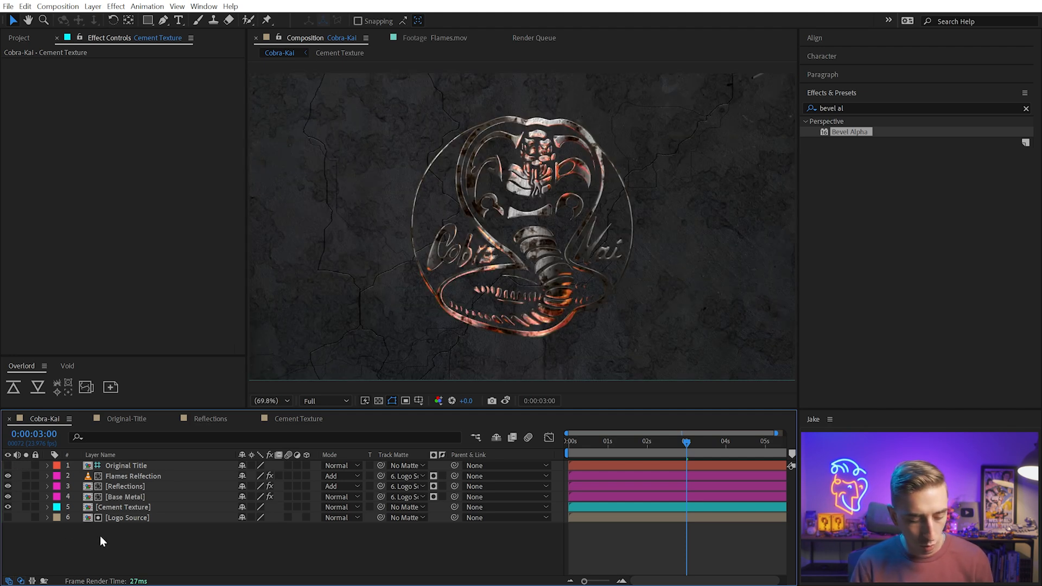
Add an adjustment layer to the Cobra-Kai composition and rename it Vignette
key(ctrl+alt+y)
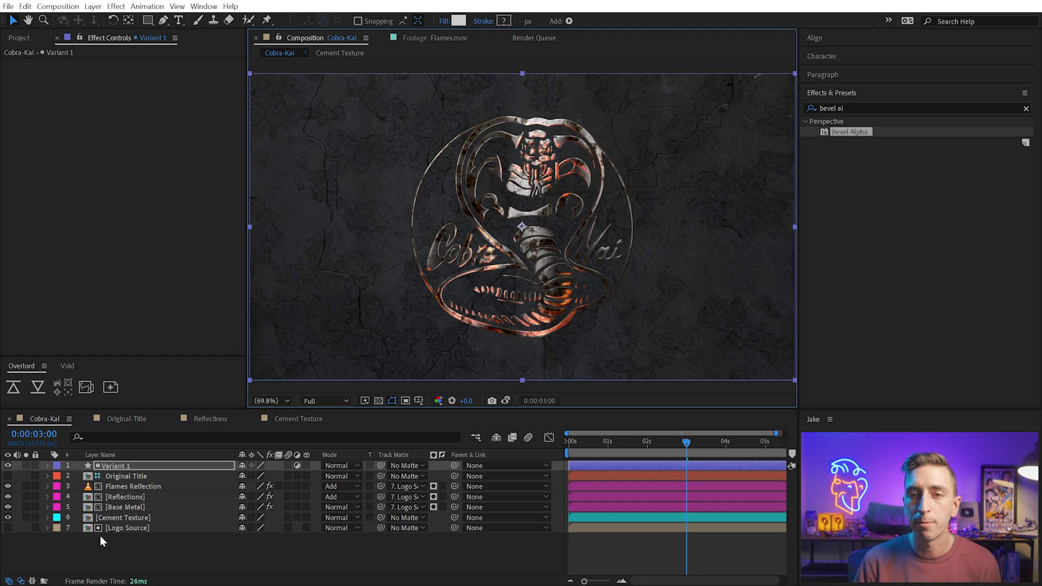
click(121, 466)
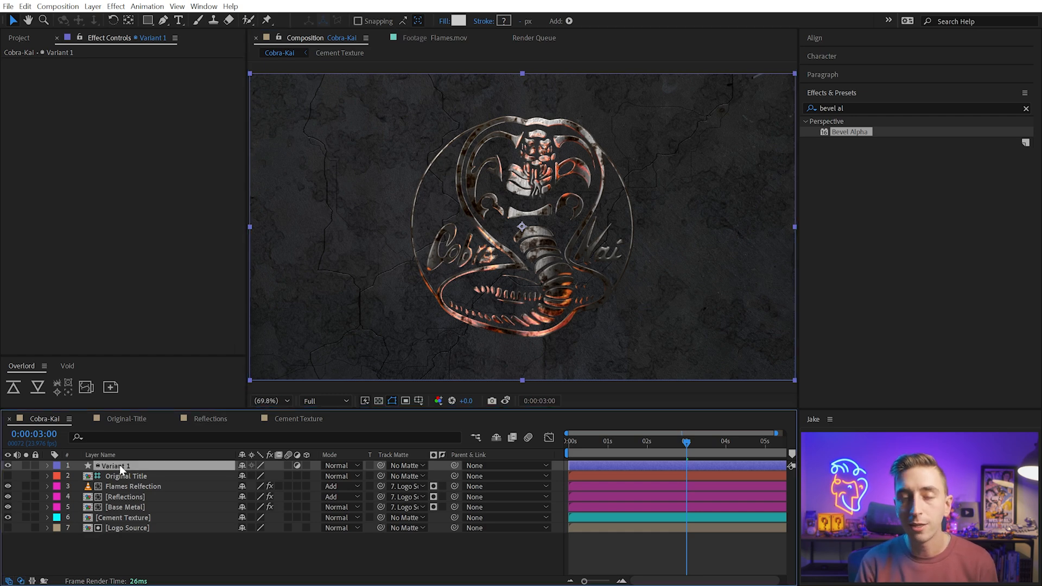
key(Return)
text(Vignette)
key(Return)
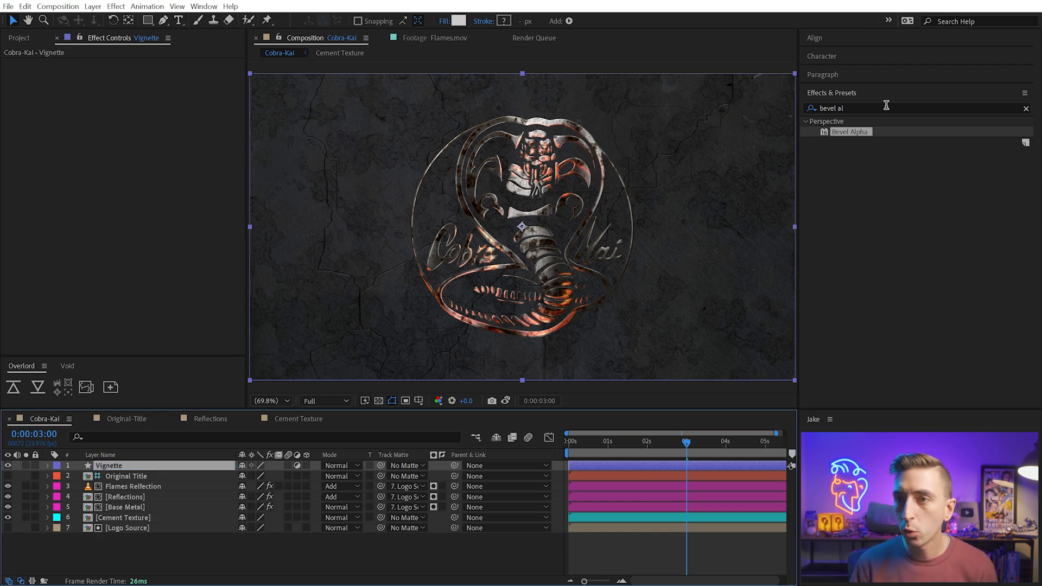
Apply the Color Correction Exposure effect to the Vignette layer with exposure at -2.58 and gamma correction at 0.76
click(849, 108)
text(exposure)
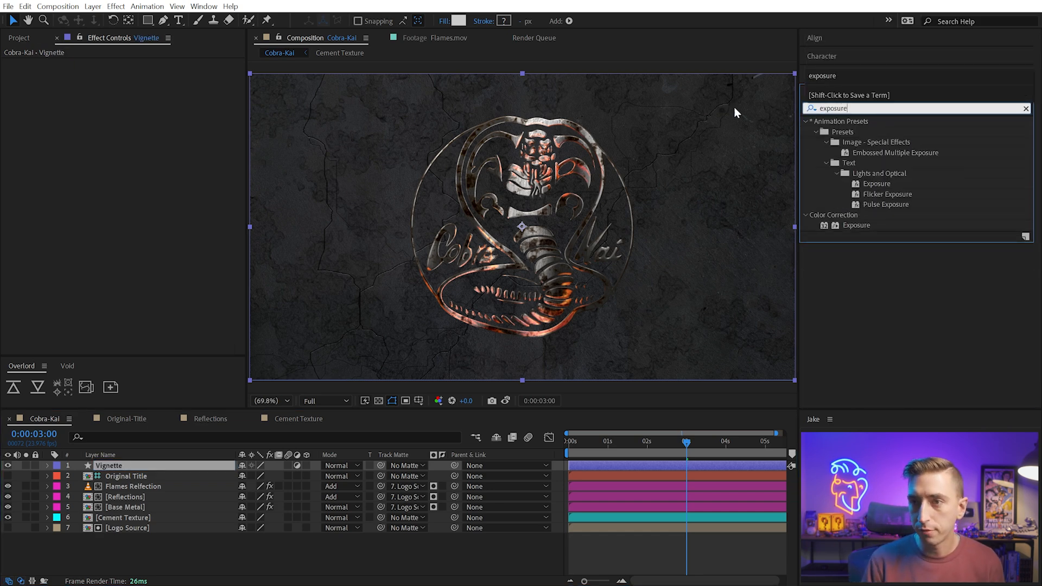
double_click(852, 224)
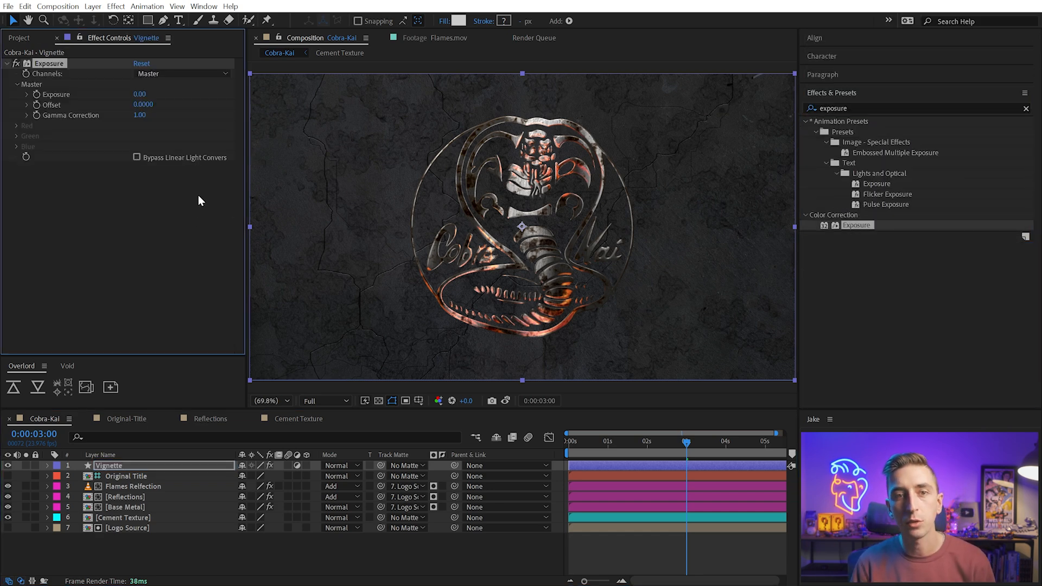
drag(138, 95, 128, 117)
Collapse the Textures and 1. Assets folders in the project
click(20, 38)
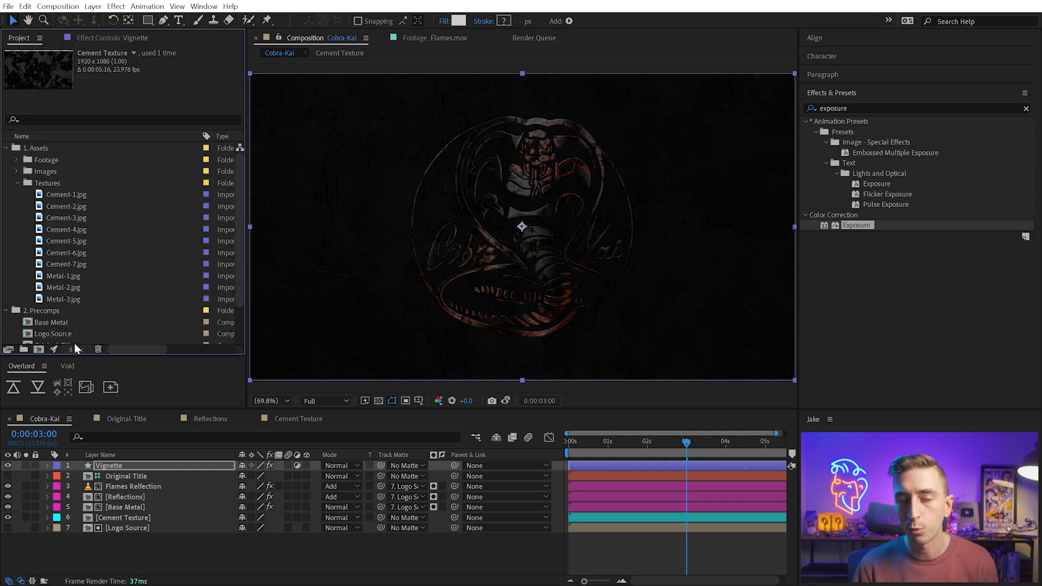
click(17, 183)
click(5, 148)
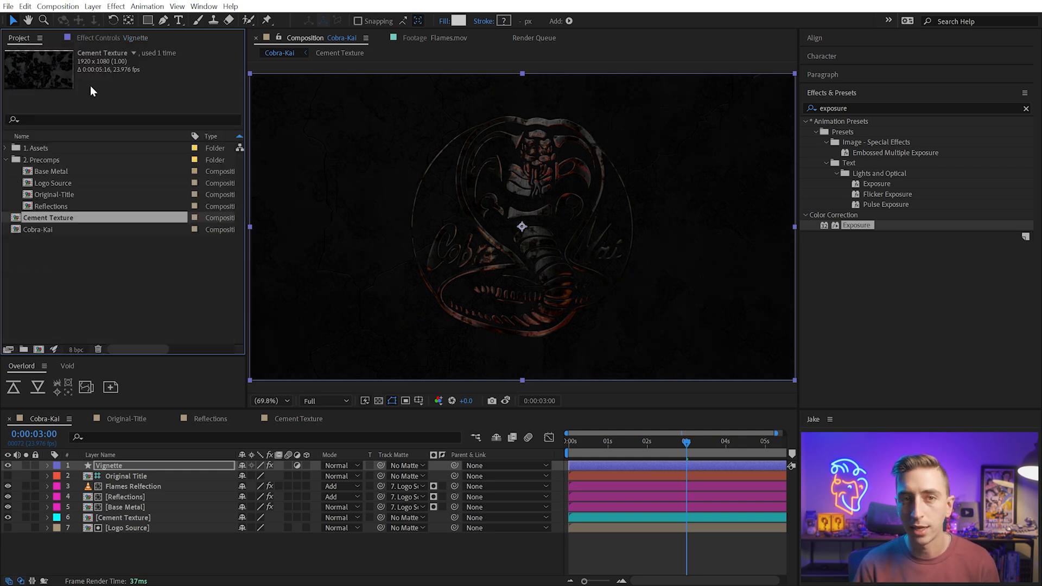
Darken the Vignette layer's Exposure effect to an exposure of -2.68 and a gamma correction of 0.67
click(96, 36)
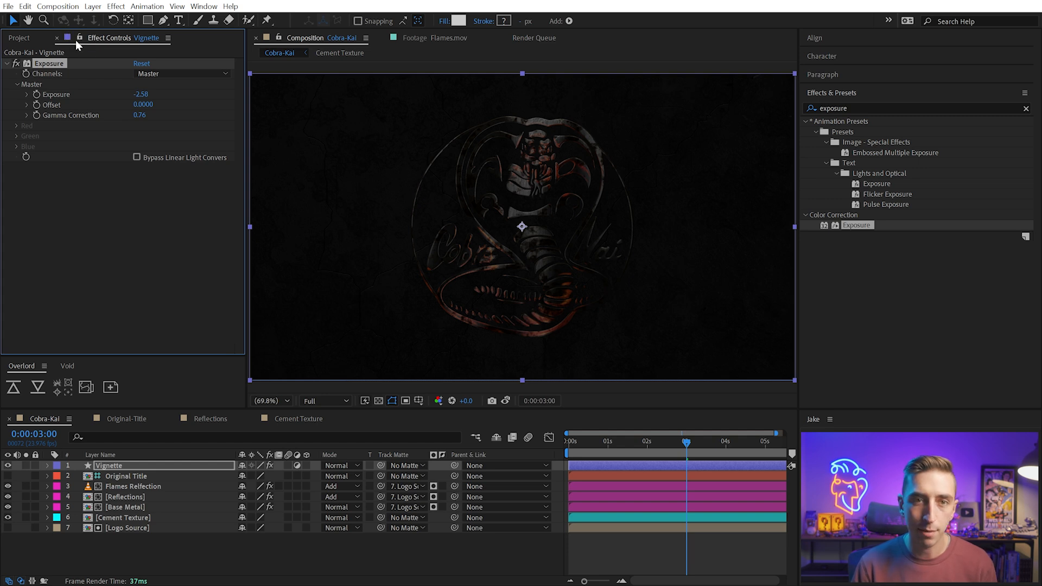
mouse_move(140, 114)
mouse_down()
mouse_move(122, 113)
mouse_move(138, 115)
mouse_move(139, 96)
mouse_up()
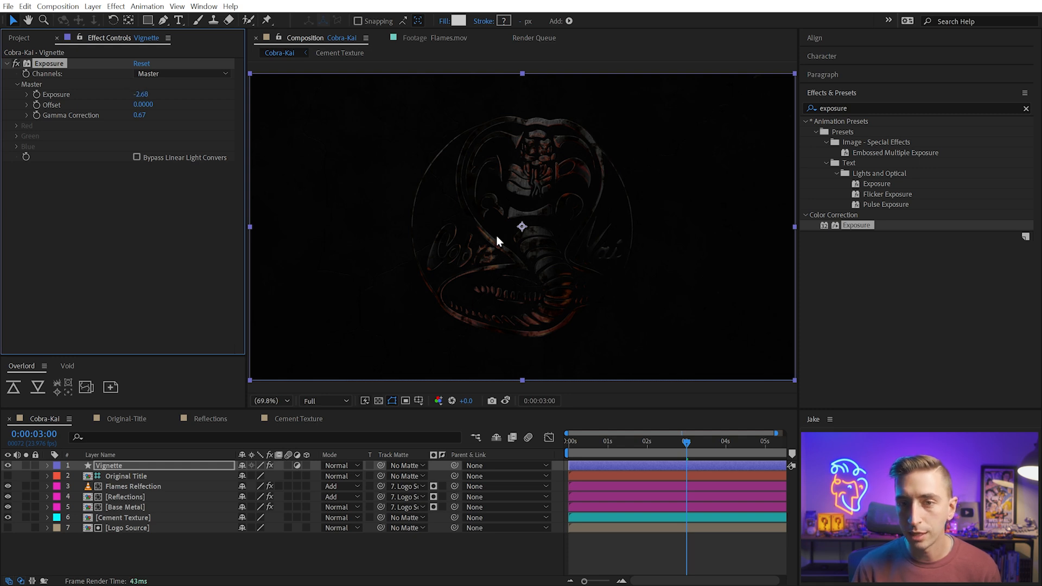
Draw a closed egg-shaped Pen mask around the logo on the Vignette layer, with its narrow end extending above the frame
scroll(494, 211, down, 1)
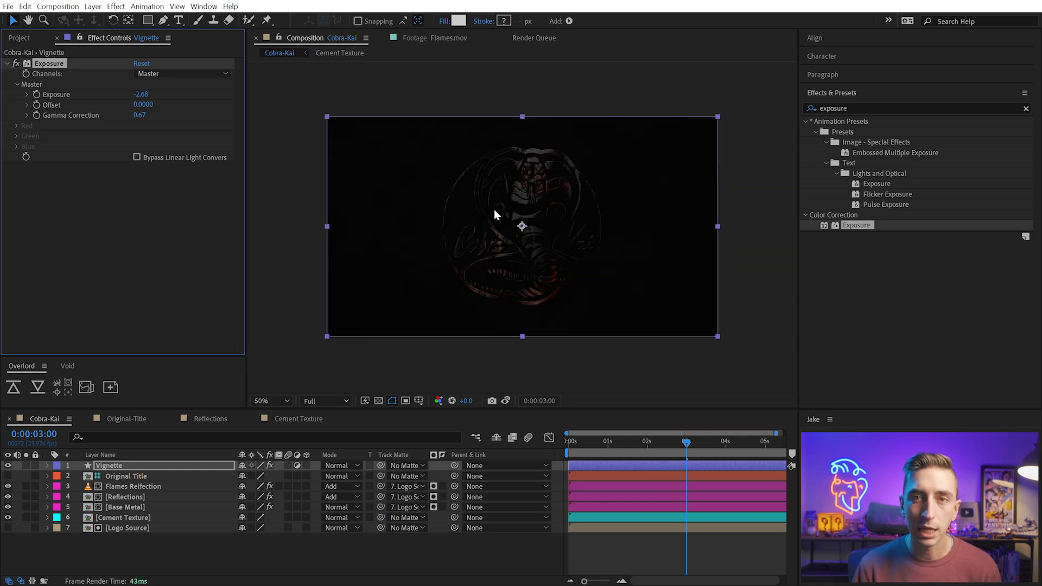
click(163, 21)
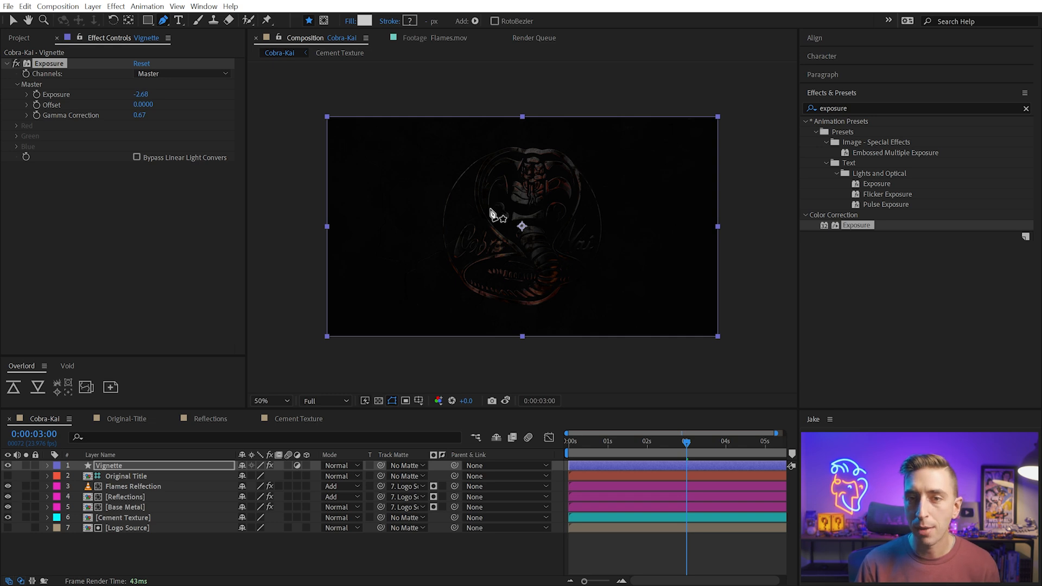
click(324, 21)
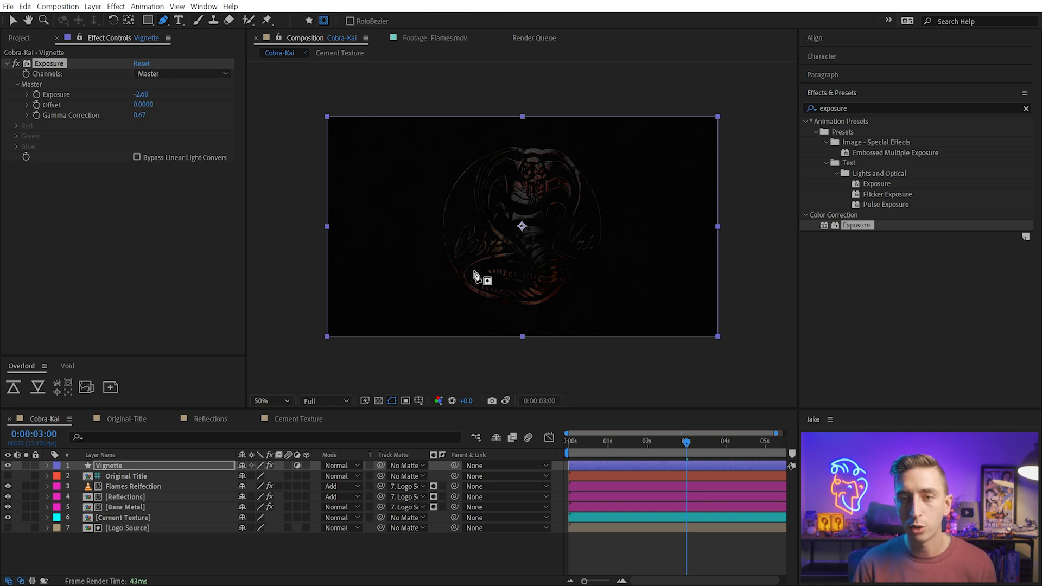
drag(445, 237, 438, 168)
drag(504, 103, 577, 76)
key(ctrl+z)
drag(601, 220, 600, 266)
drag(517, 306, 479, 300)
click(445, 236)
drag(535, 89, 473, 85)
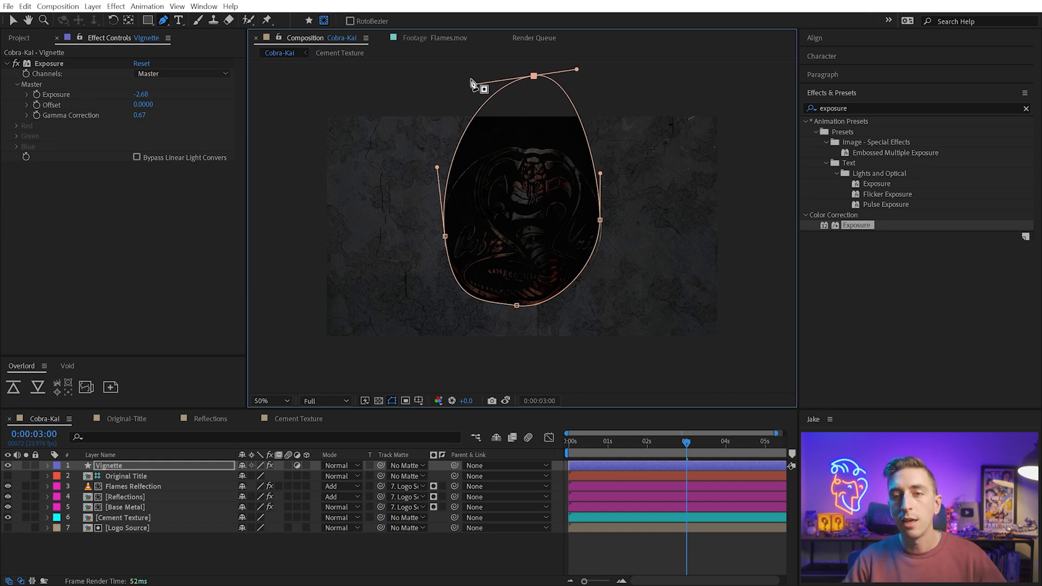
Move the Vignette layer below Original Title and reshape its mask to match the reference's lit area, showing Original Title only while adjusting
click(8, 476)
drag(106, 466, 111, 478)
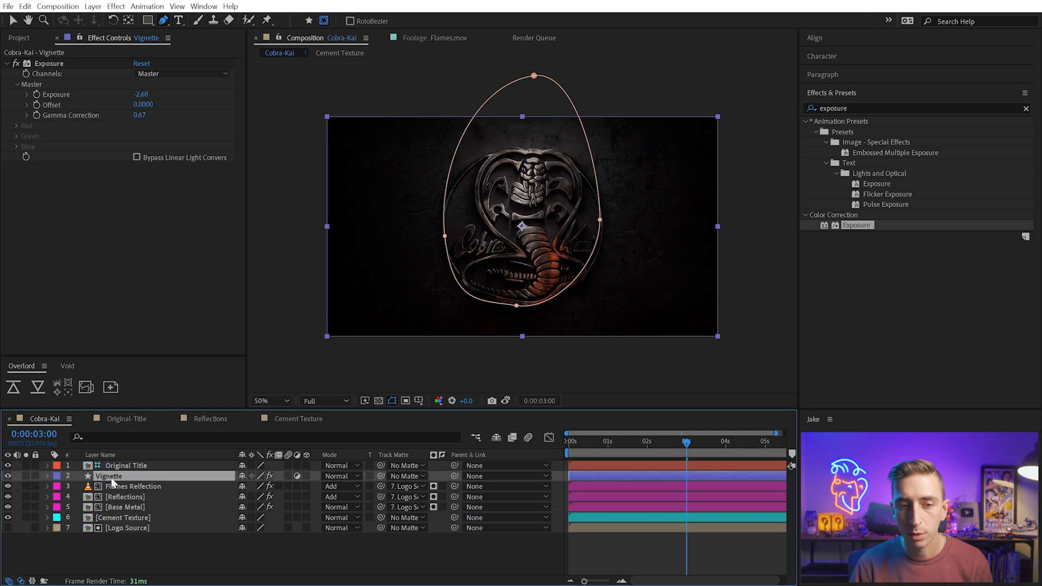
click(534, 76)
drag(540, 69, 553, 63)
click(602, 218)
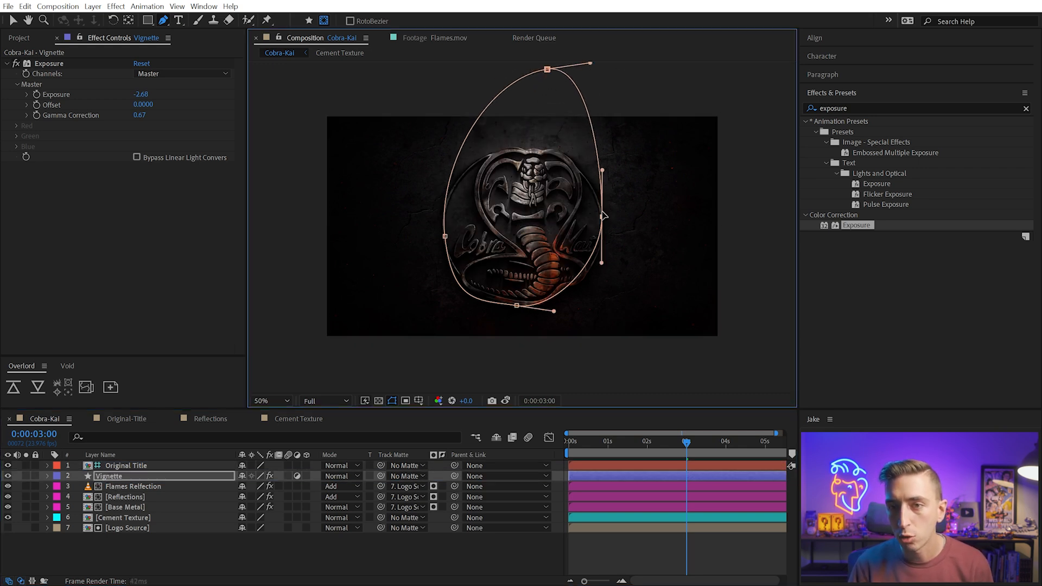
drag(446, 237, 442, 227)
drag(448, 293, 445, 284)
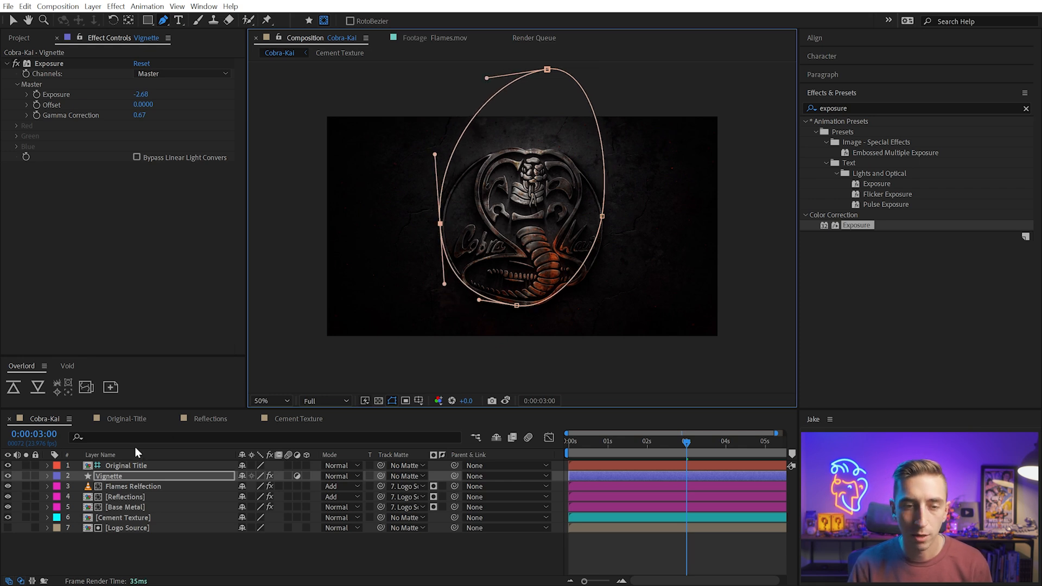
click(7, 466)
Set the Vignette layer's mask mode to Subtract and its mask feather to 508 pixels
click(120, 476)
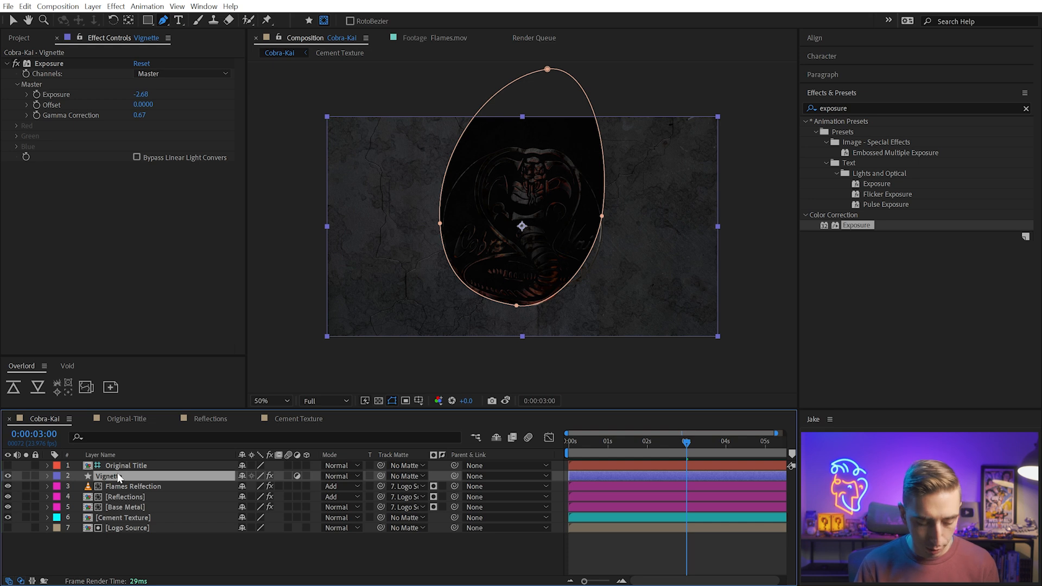
key(m)
key(m)
key(m)
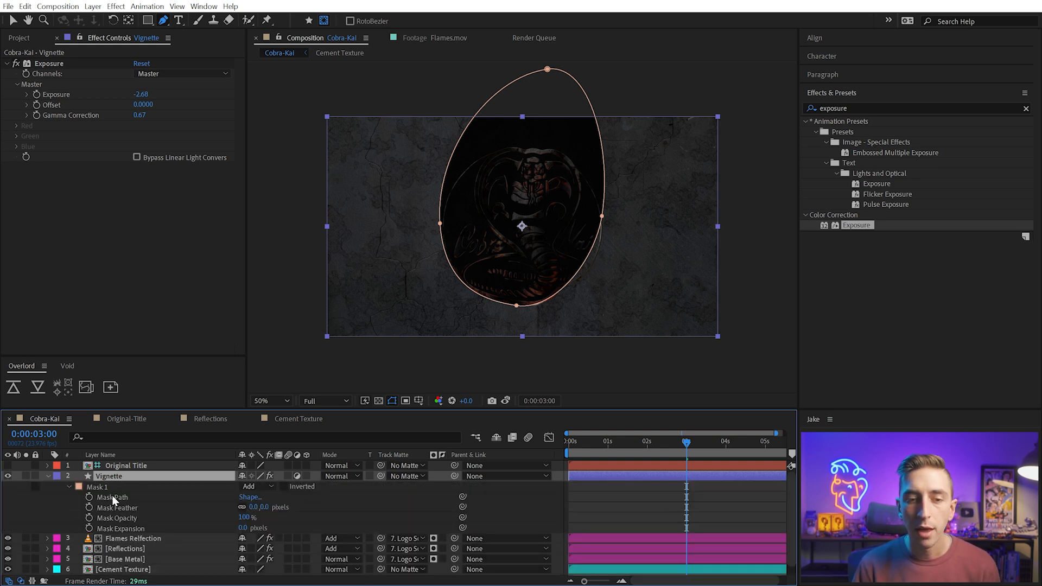
click(256, 484)
click(292, 523)
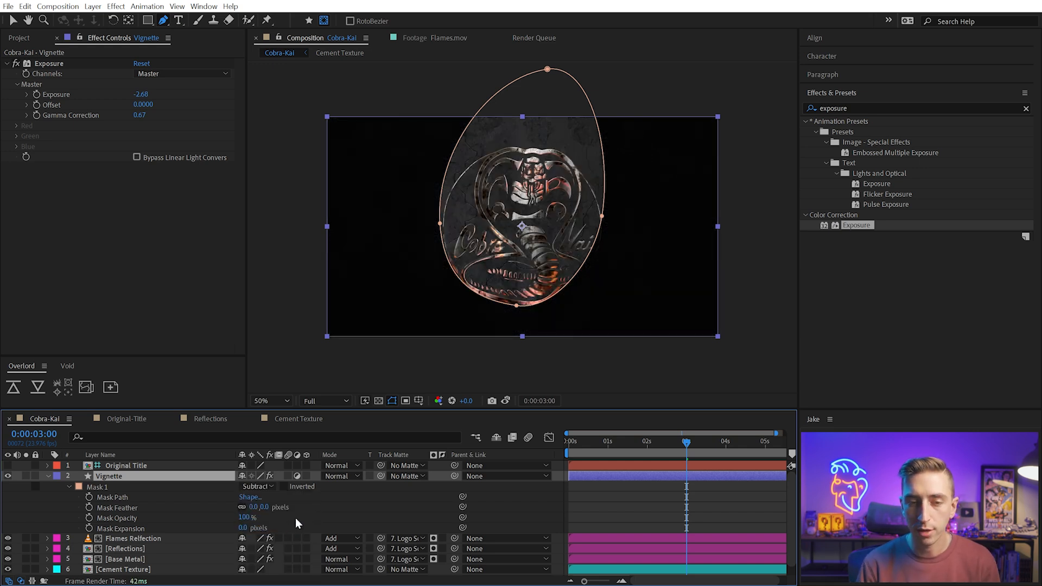
click(226, 519)
drag(253, 507, 538, 483)
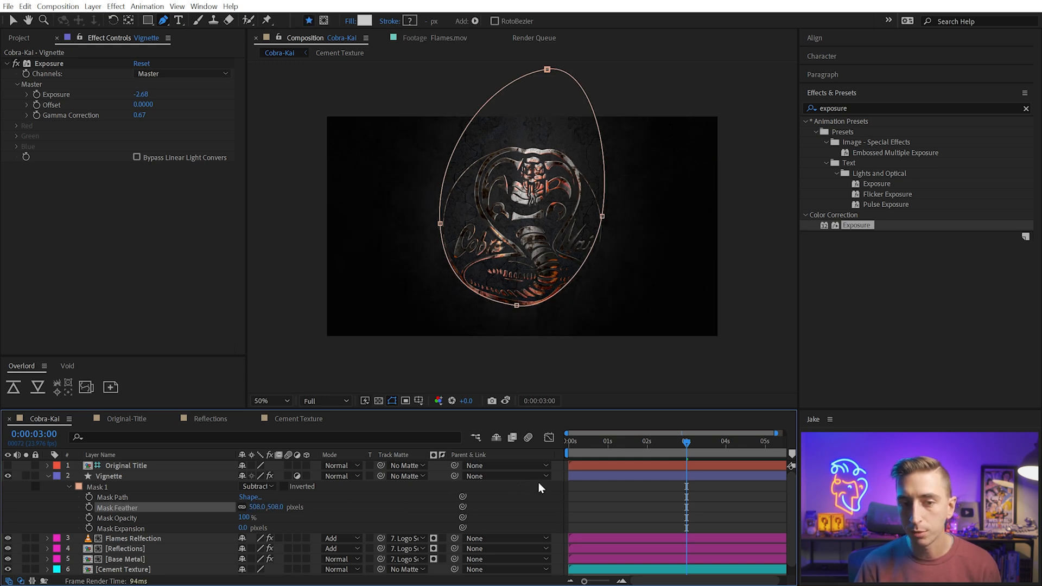
click(368, 516)
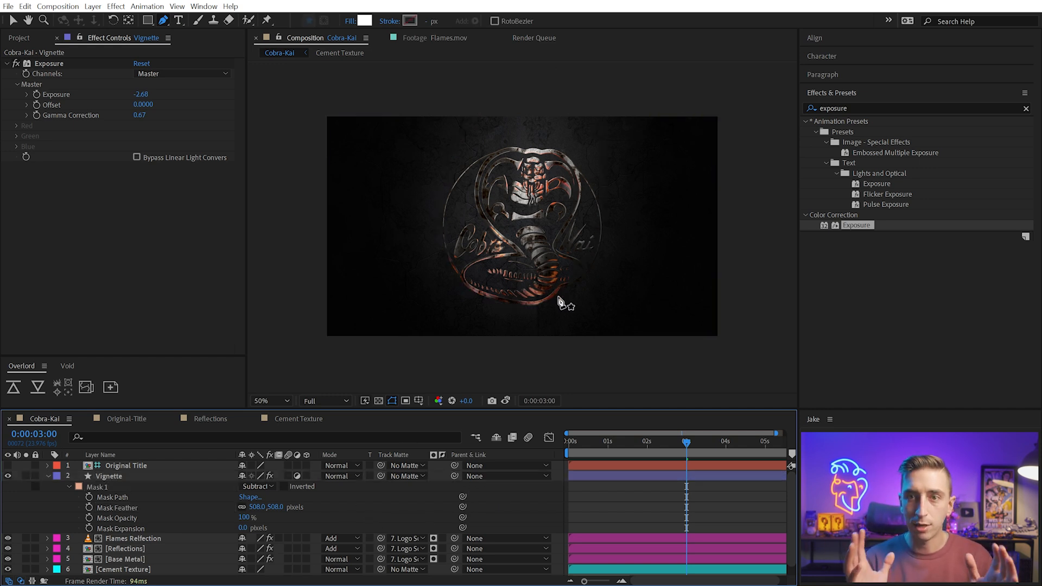
Check the vignette by toggling its visibility, and widen its mask by pulling the side points outward and the bottom point slightly down
click(8, 476)
click(7, 476)
click(137, 477)
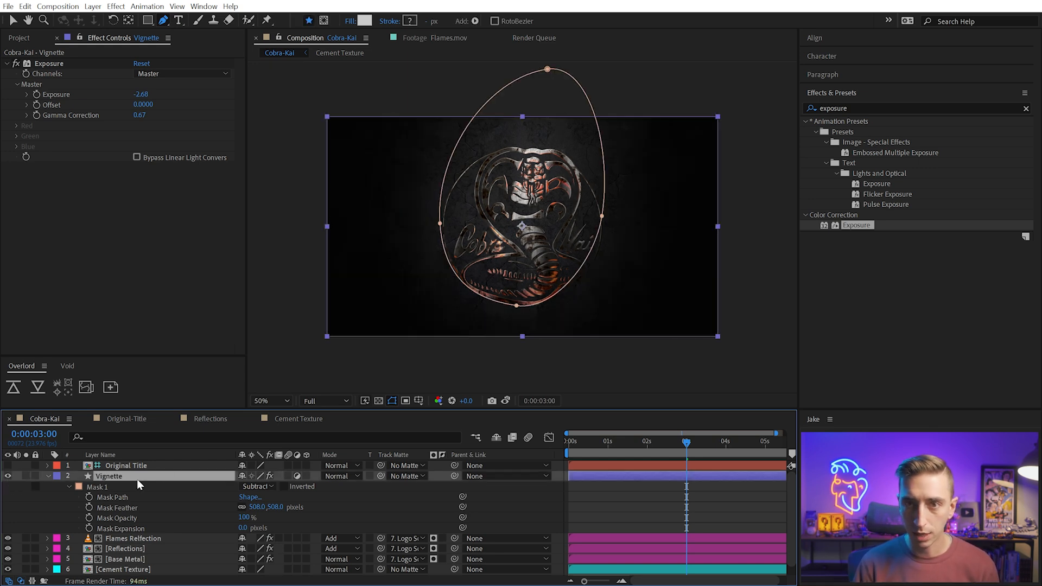
drag(445, 224, 455, 139)
drag(603, 218, 607, 238)
drag(517, 307, 520, 314)
drag(607, 237, 616, 247)
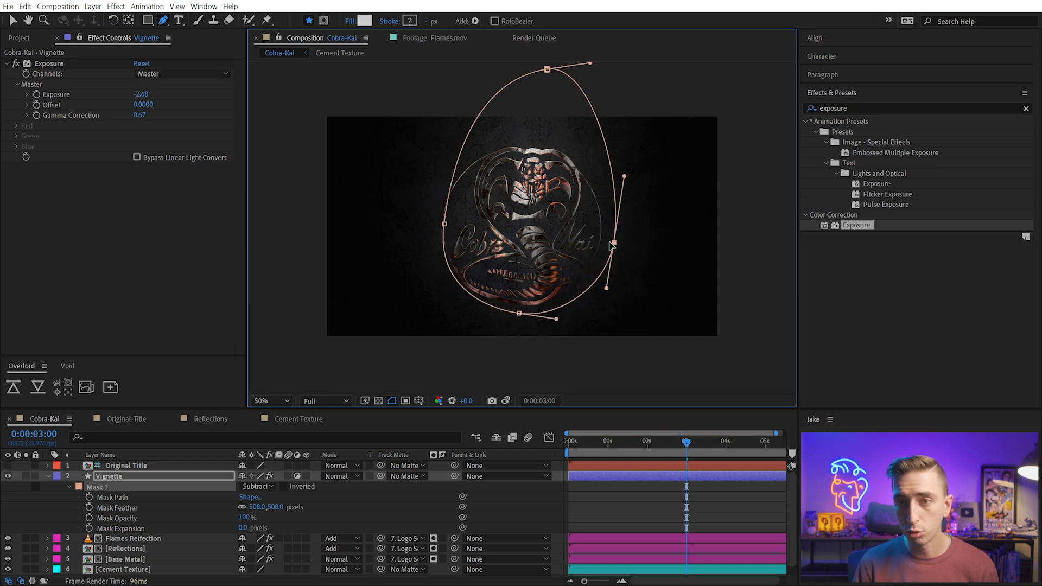
drag(448, 227, 441, 224)
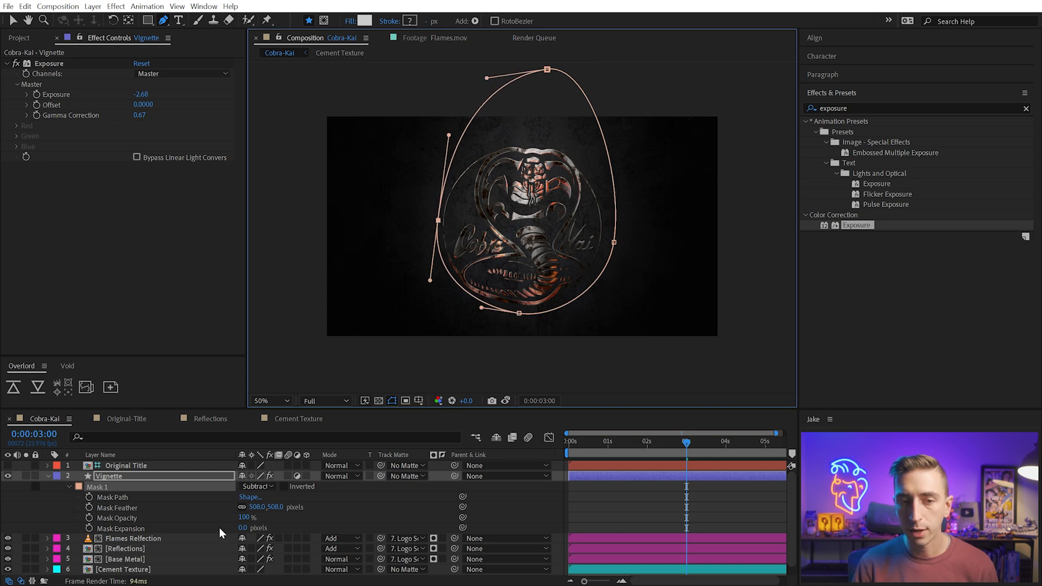
click(64, 506)
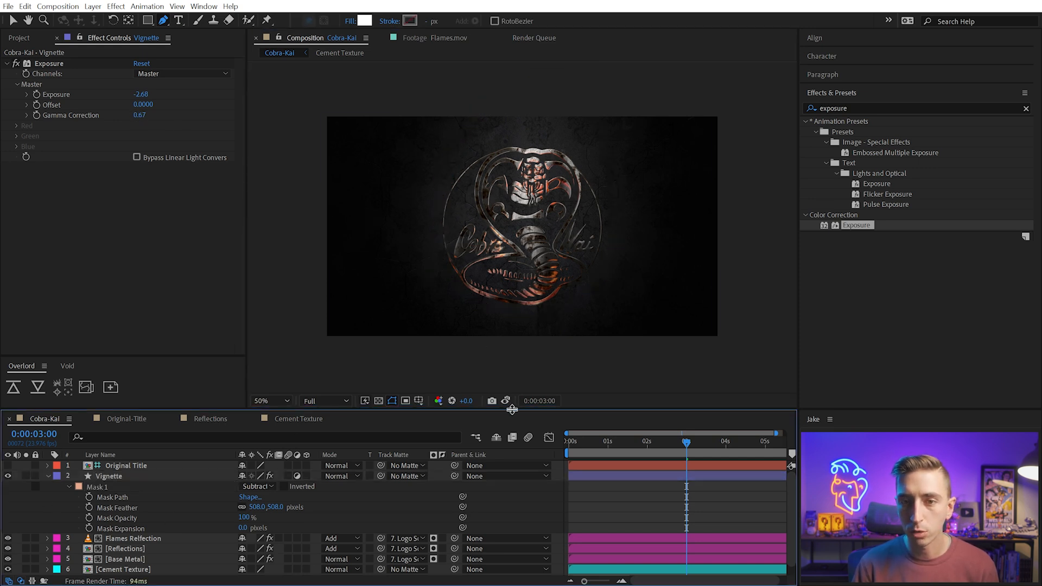
Raise the viewer's preview exposure to +6.7 to inspect the vignette, trying a gamma correction of 0.11 on it and undoing that change
drag(473, 402, 881, 387)
drag(139, 115, 102, 114)
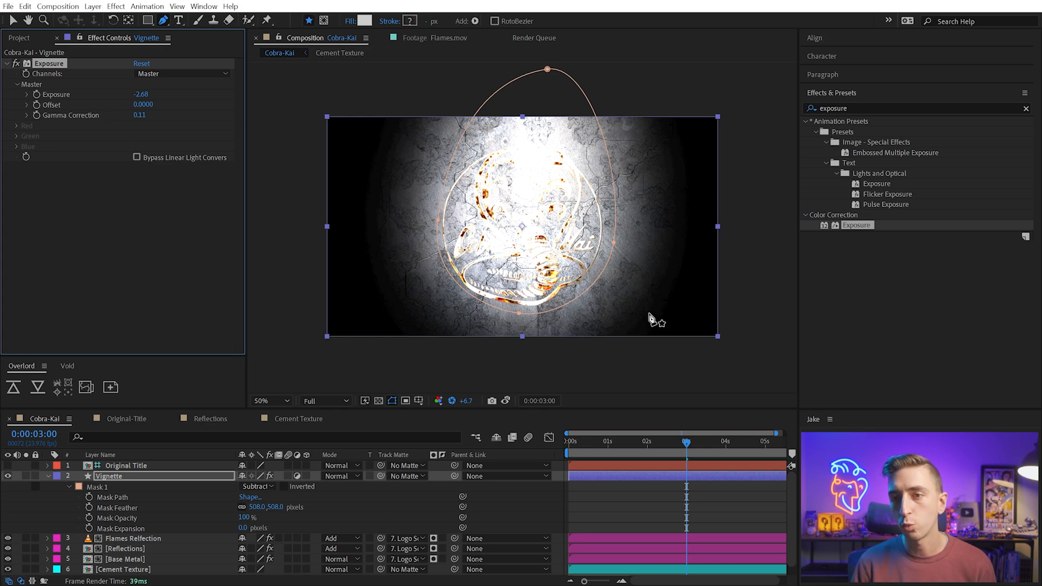
key(ctrl+z)
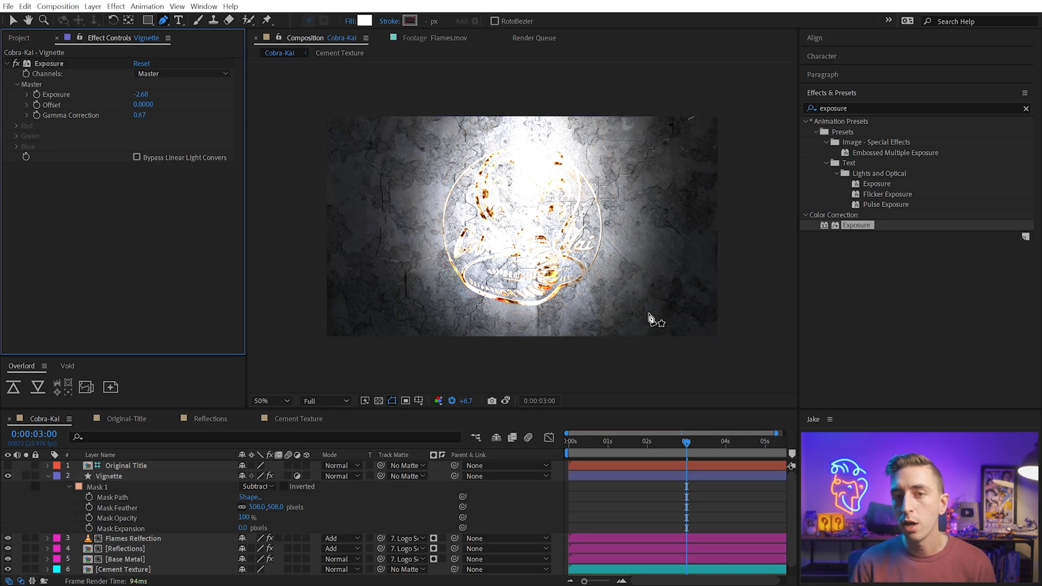
Reset the viewer's preview exposure and set the Vignette's gamma correction to 0.77, then collapse the layer's properties
click(454, 402)
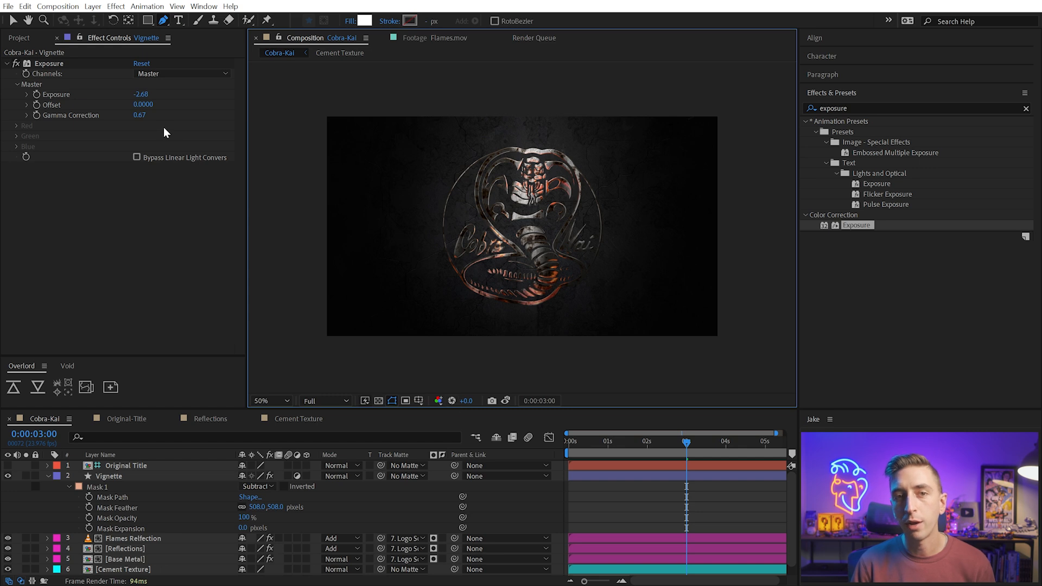
drag(140, 117, 131, 114)
mouse_move(136, 114)
mouse_down()
mouse_move(145, 111)
mouse_move(135, 115)
mouse_up()
key(F2)
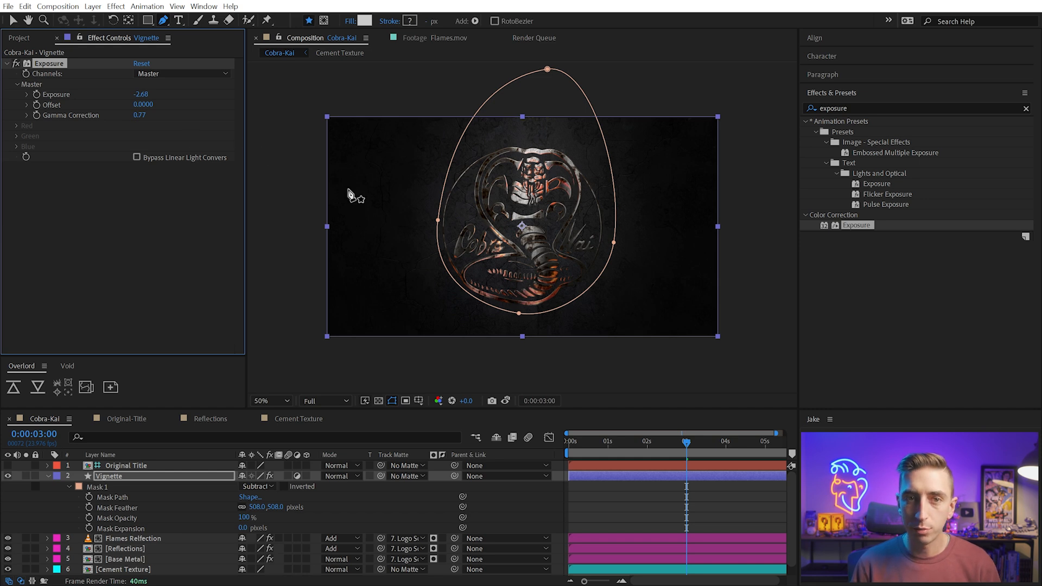
click(643, 492)
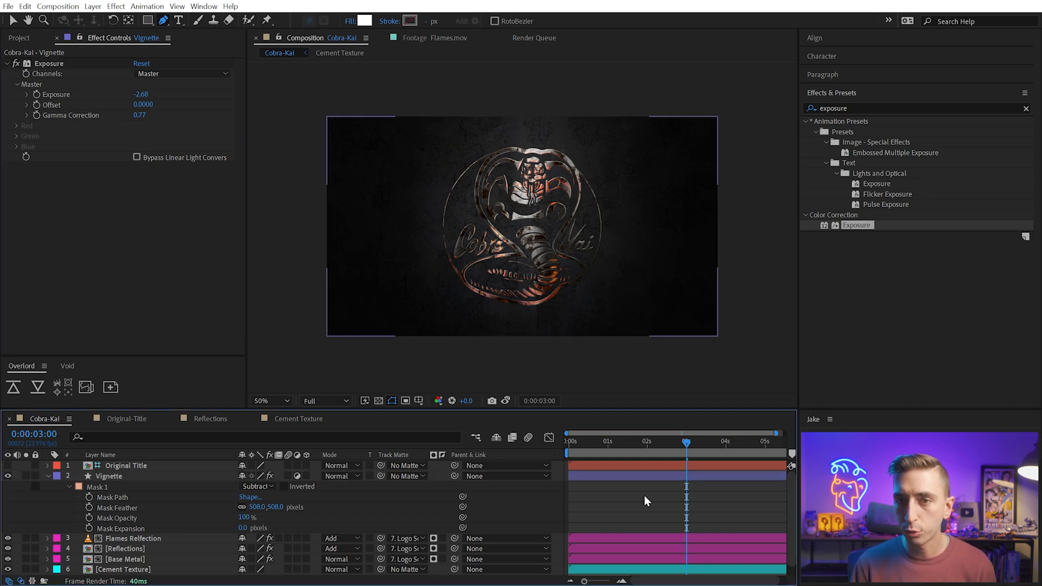
click(47, 476)
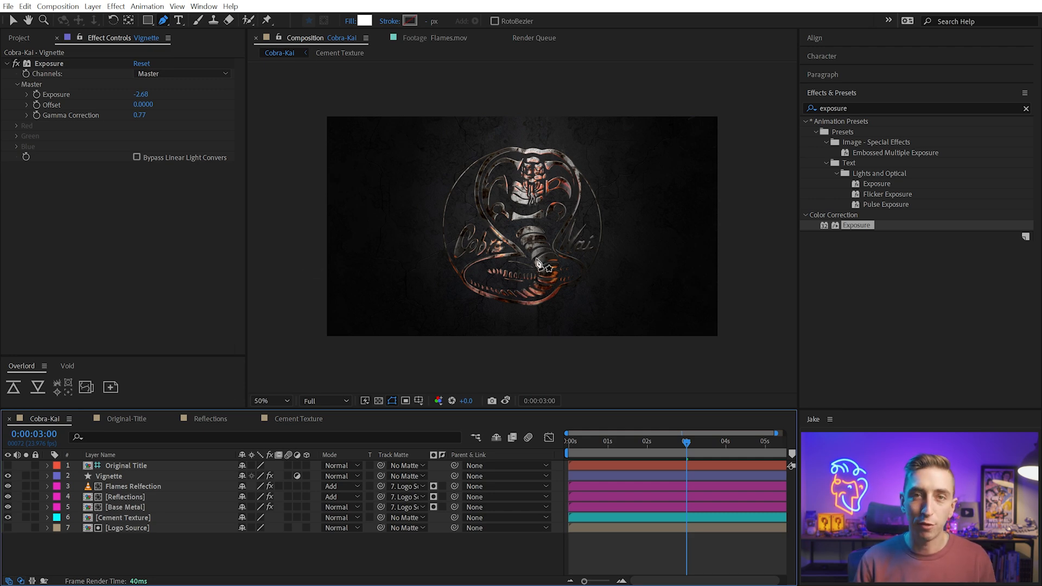
Duplicate the Logo Source layer, make the copy visible, and place it directly above Cement Texture
key(slash)
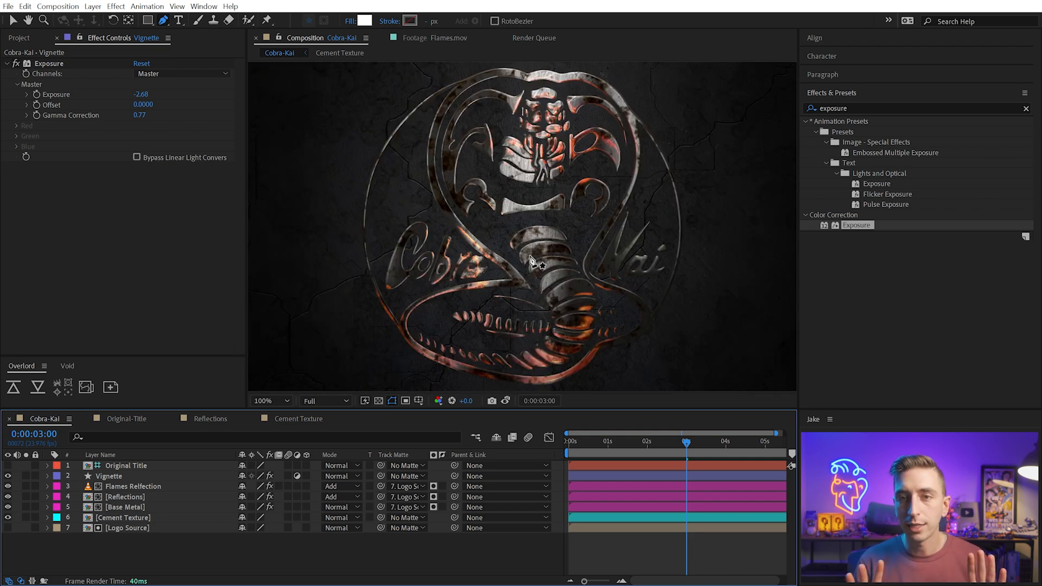
key(shift+slash)
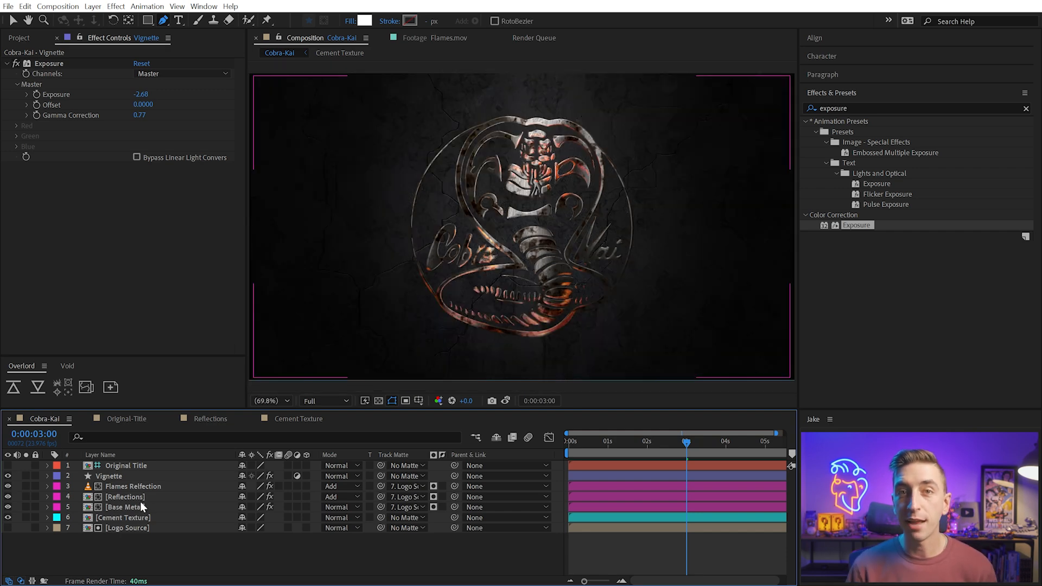
click(119, 529)
key(ctrl+d)
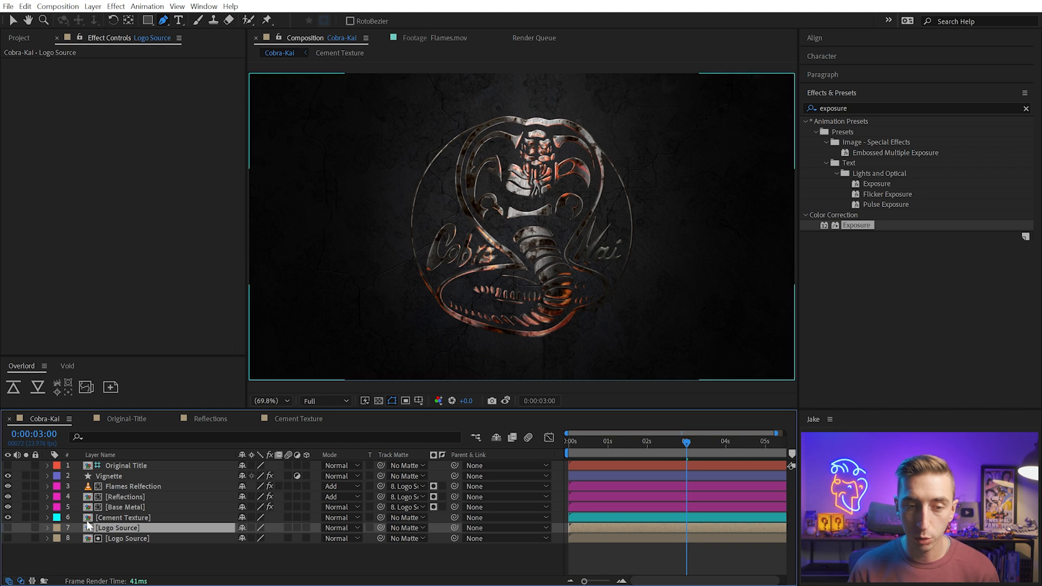
click(8, 528)
drag(138, 527, 144, 514)
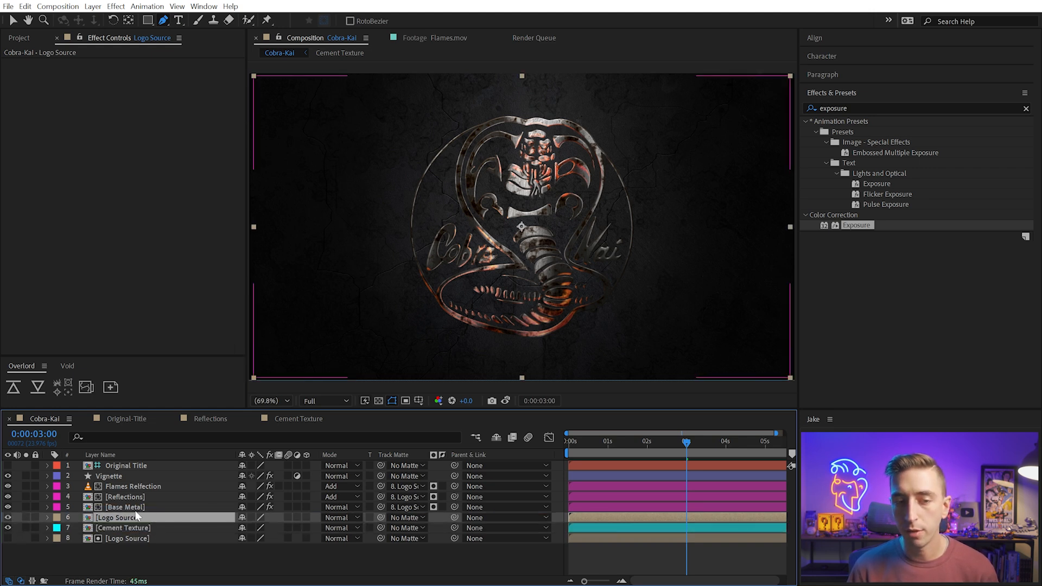
Solo the Logo Source copy over the transparency grid and apply a Fill effect to it
click(26, 517)
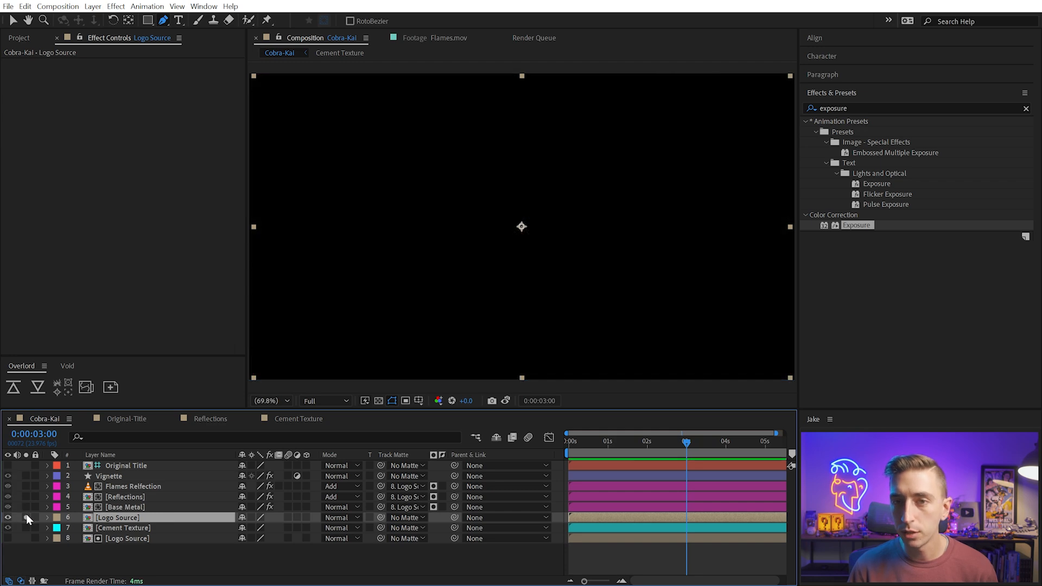
click(378, 400)
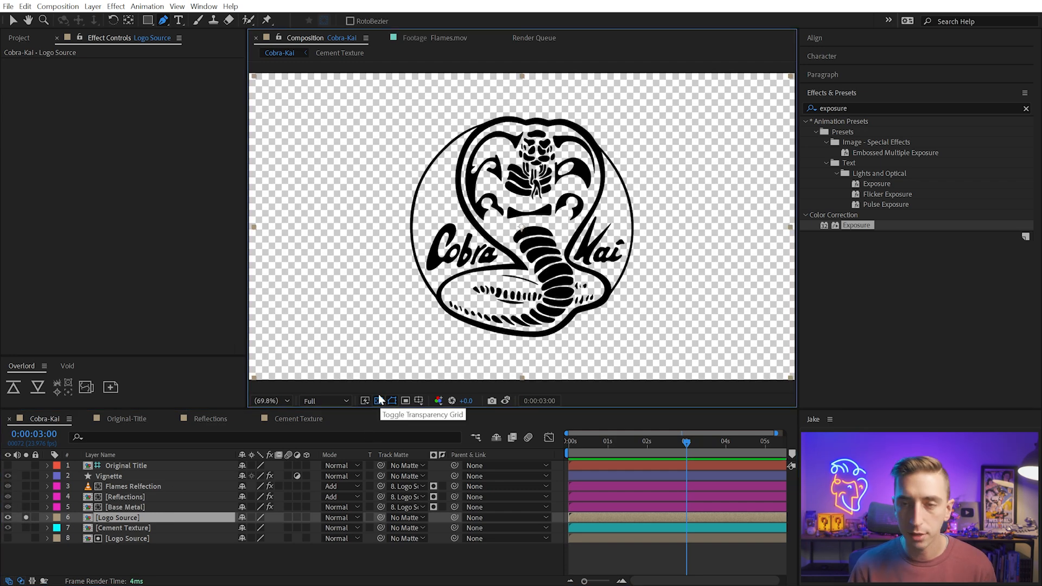
key(v)
click(902, 108)
text(fill)
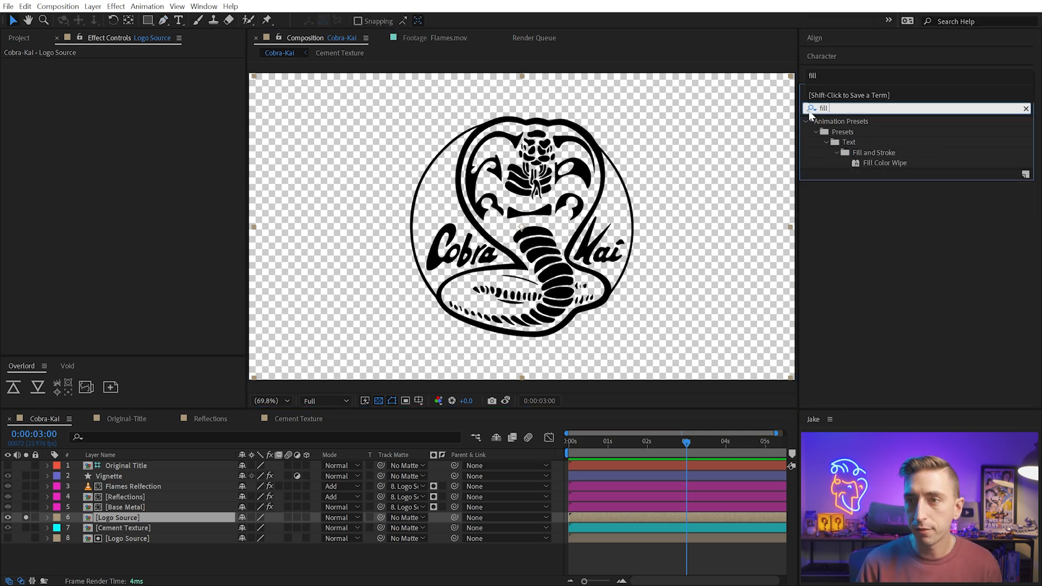
double_click(847, 194)
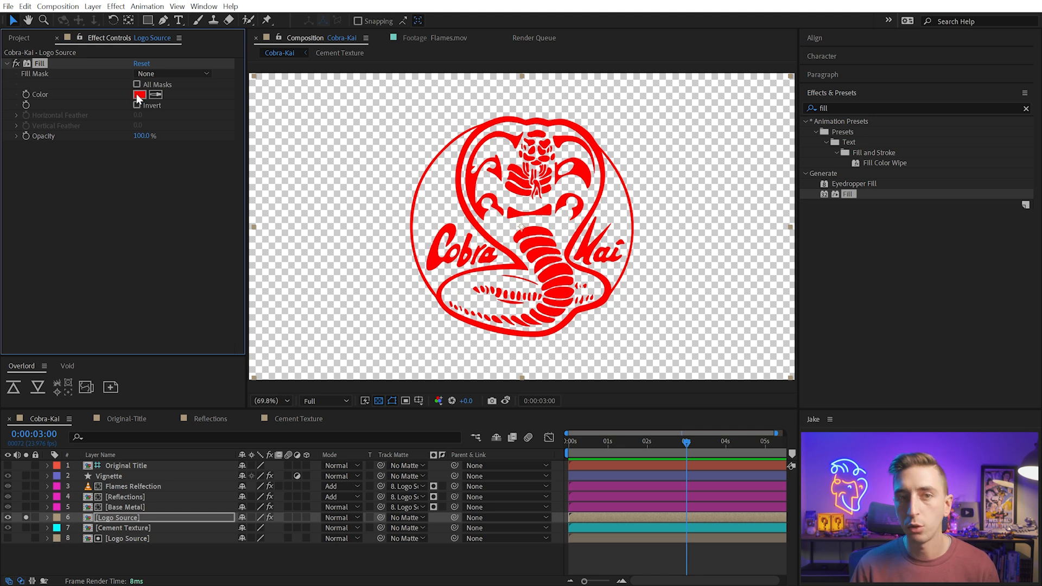
Set the Fill color on the Logo Source copy to black (000000)
double_click(139, 517)
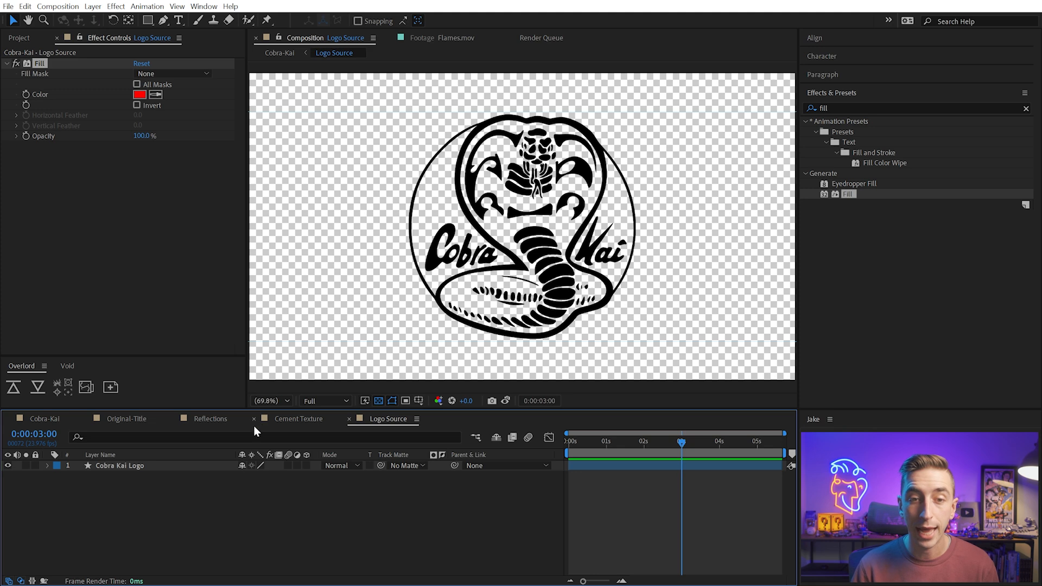
click(349, 420)
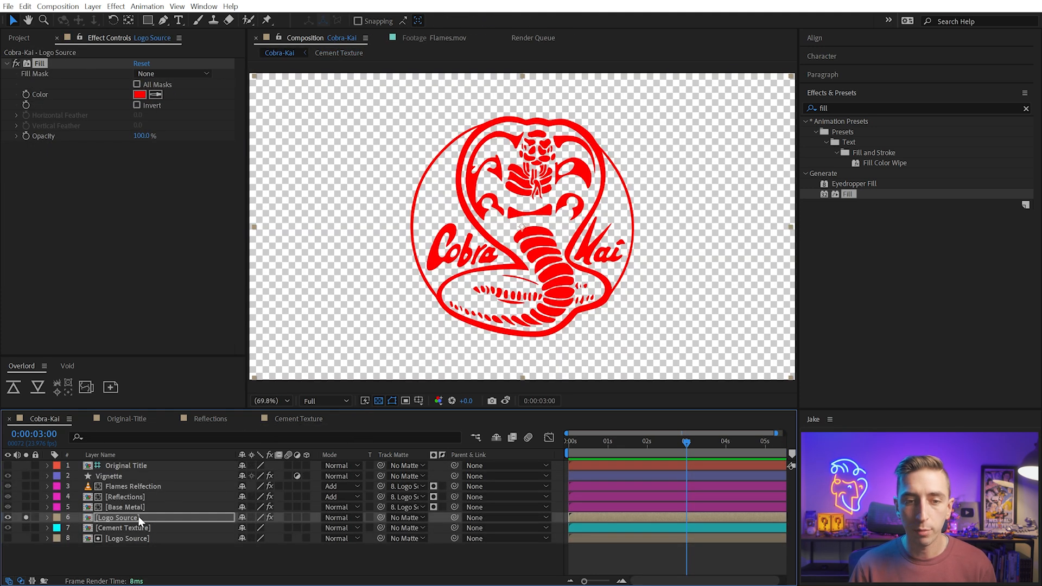
click(140, 95)
drag(624, 228, 481, 350)
click(817, 137)
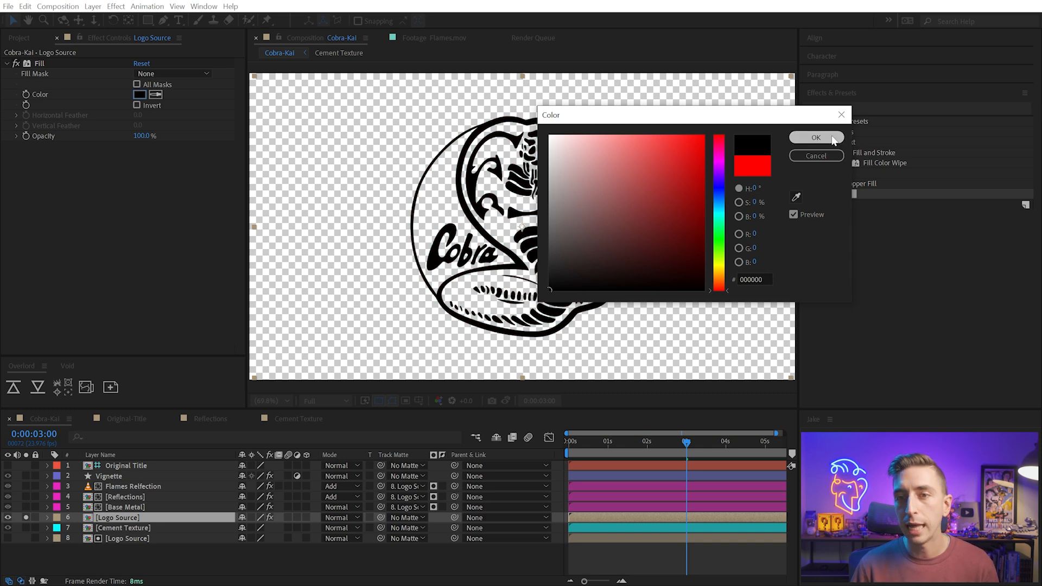
click(120, 520)
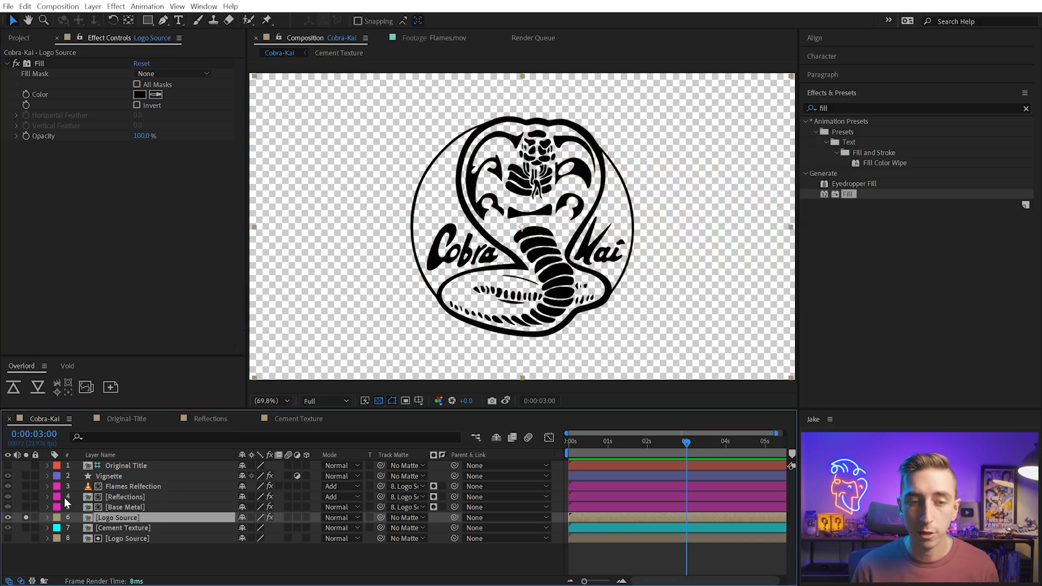
Show Original Title and examine the shadows cast by the reference logo up close, then return to the soloed Logo Source copy
click(26, 465)
scroll(596, 190, up, 1)
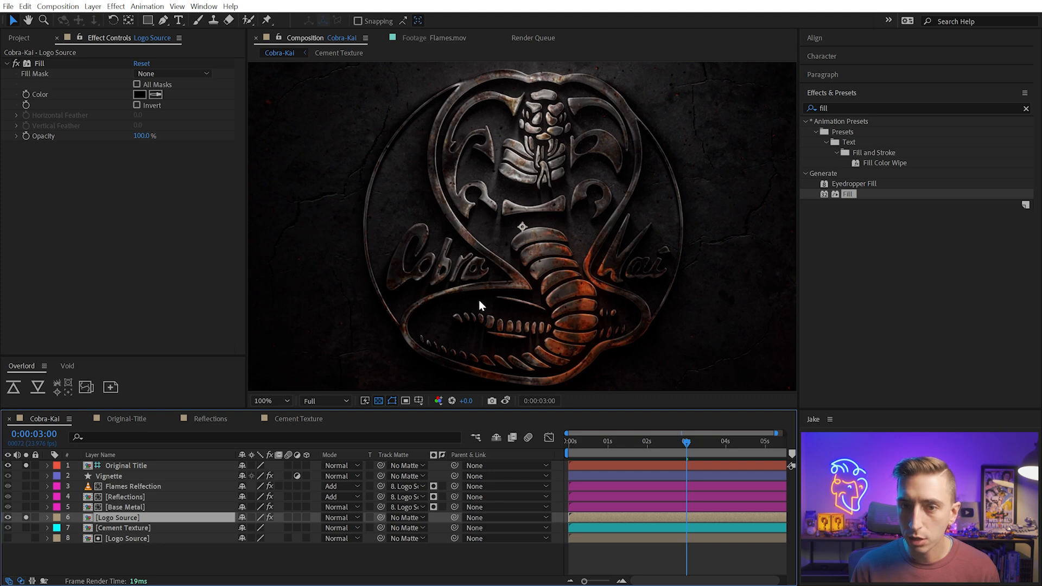
scroll(489, 354, up, 1)
drag(477, 361, 511, 177)
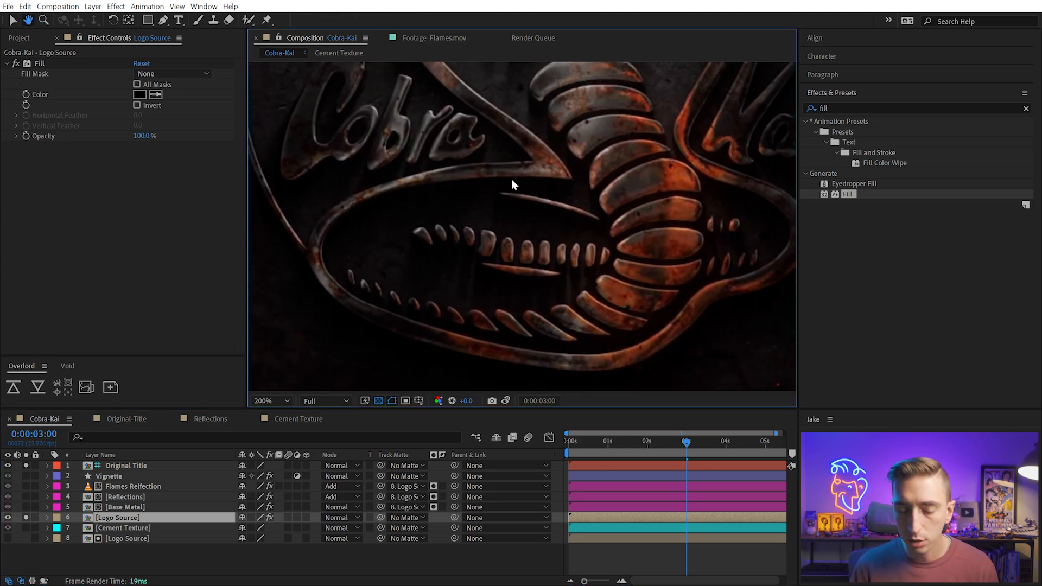
key(shift+slash)
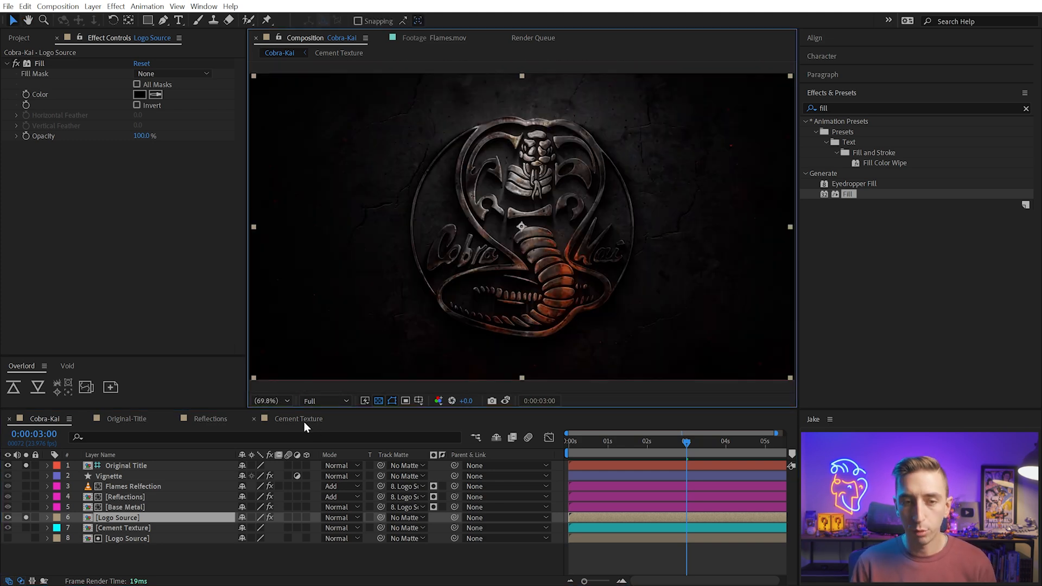
click(88, 554)
click(8, 466)
click(119, 519)
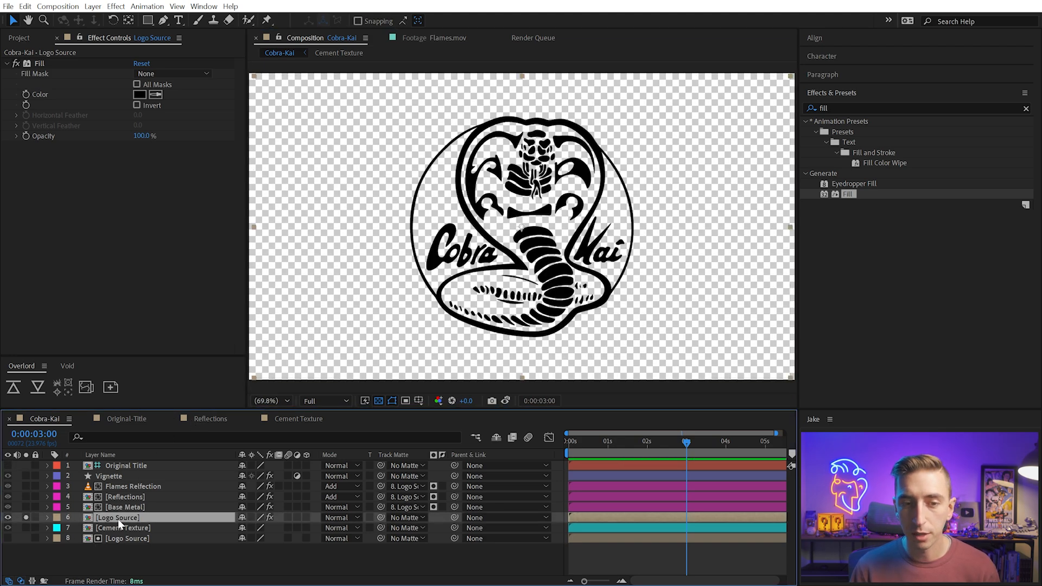
Apply CC Radial Blur after the Fill on the Logo Source copy and set its type to Straight Zoom
click(854, 104)
text(cc radial)
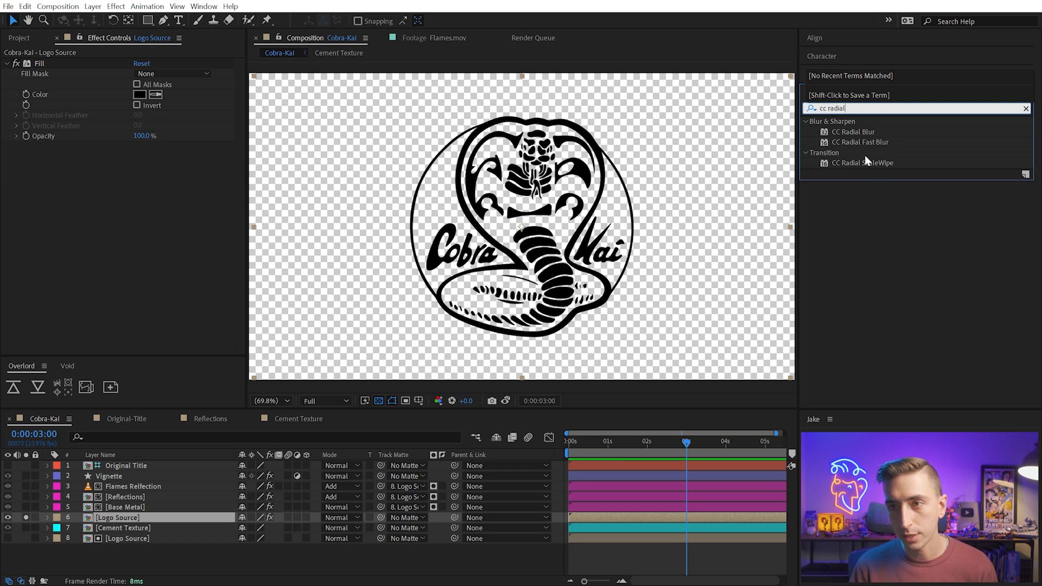
drag(856, 132, 174, 216)
click(159, 157)
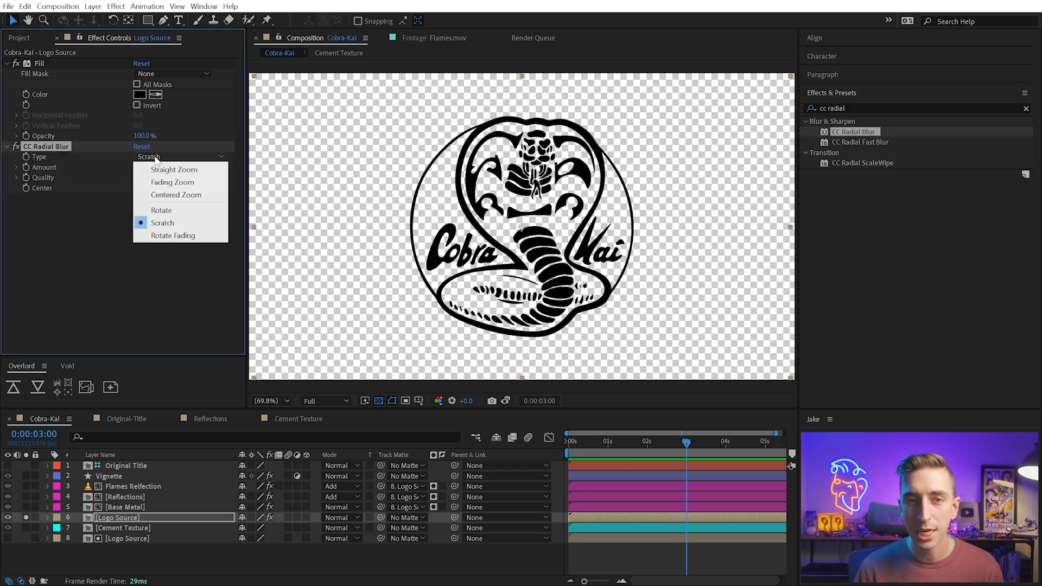
click(174, 170)
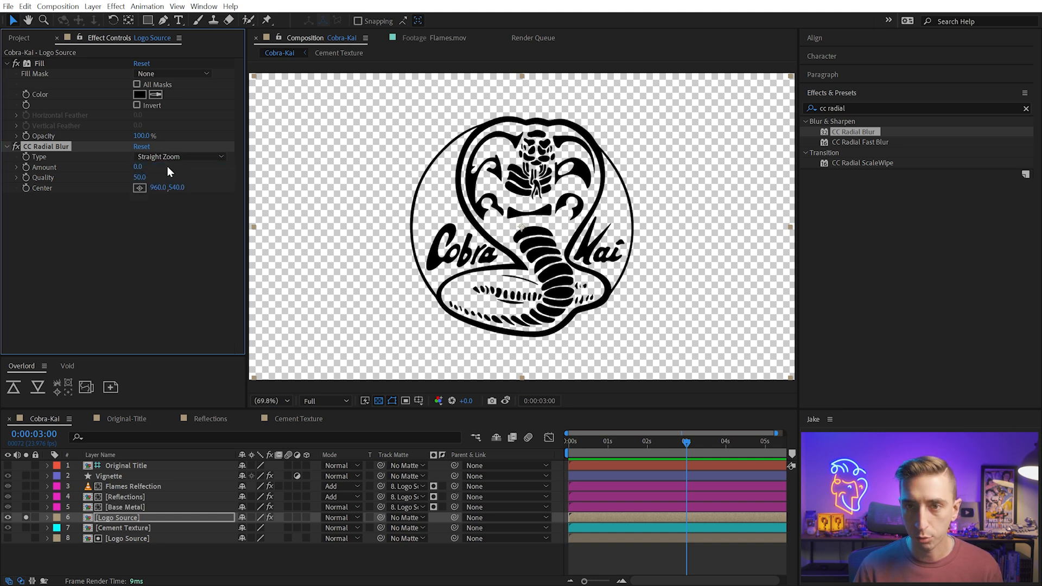
Set the radial blur's amount to 27 and its center to 960, -142, and unsolo the layer
drag(142, 169, 53, 183)
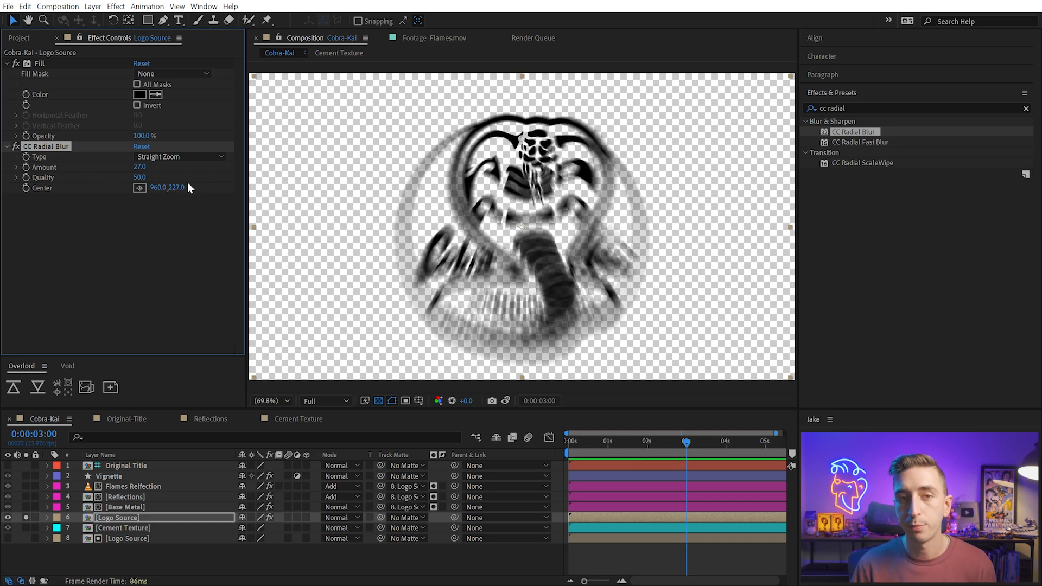
drag(175, 187, 0, 193)
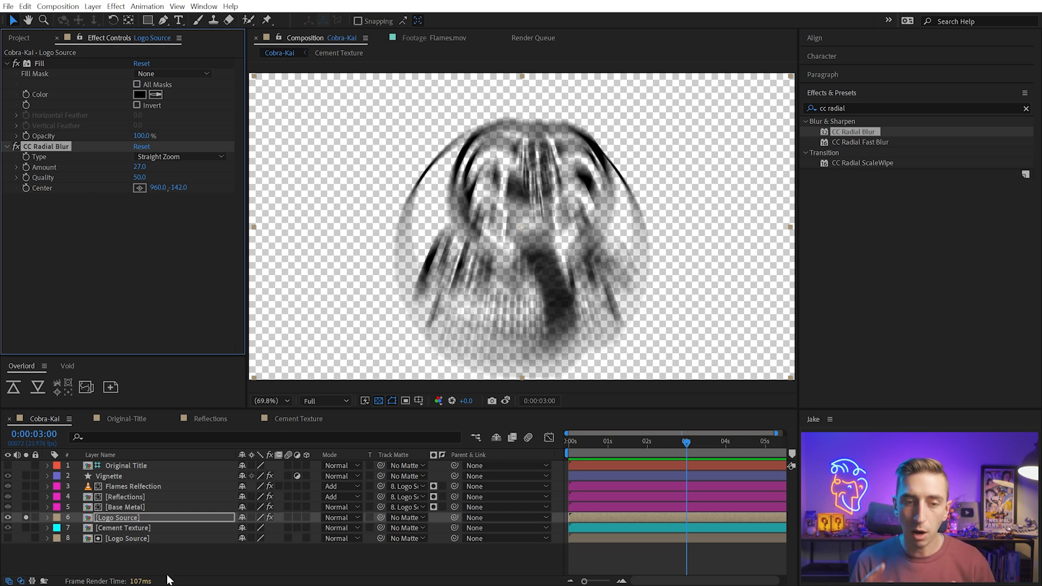
click(25, 516)
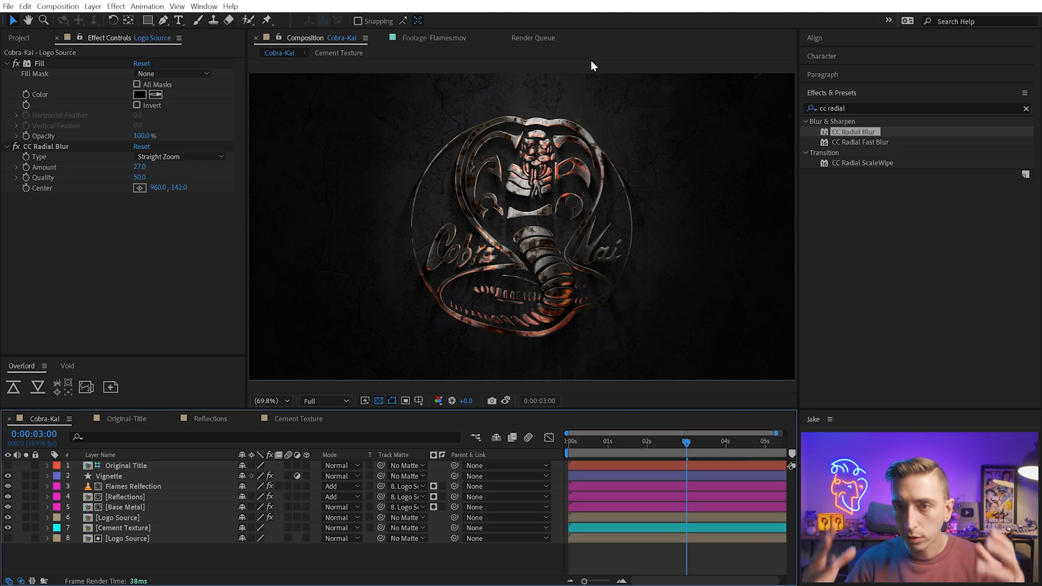
Compare the new shadow around the logo's outer ring with Original Title by toggling the reference's visibility
scroll(646, 240, up, 1)
scroll(646, 240, up, 2)
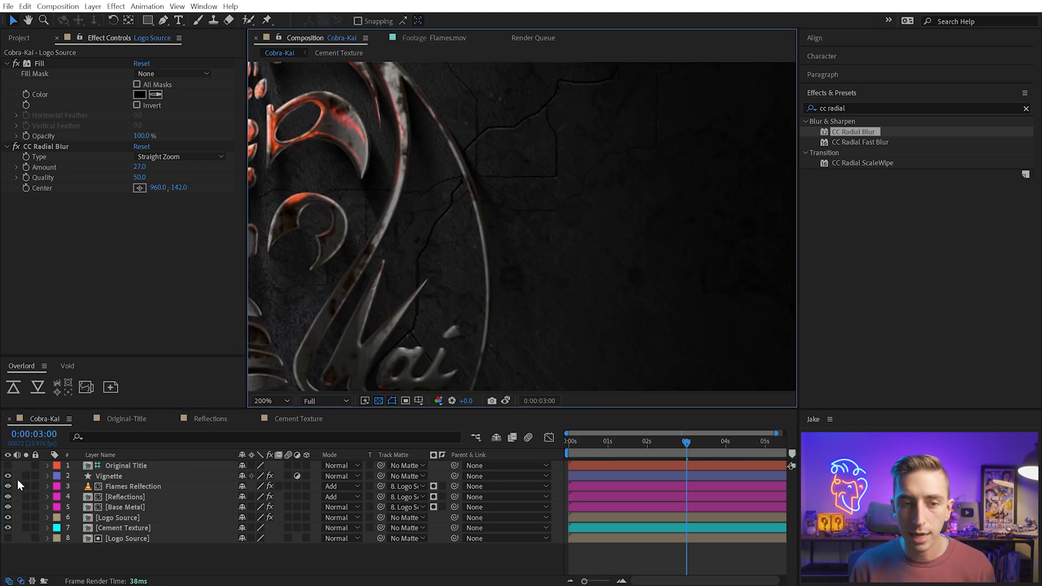
click(8, 466)
drag(508, 71, 528, 169)
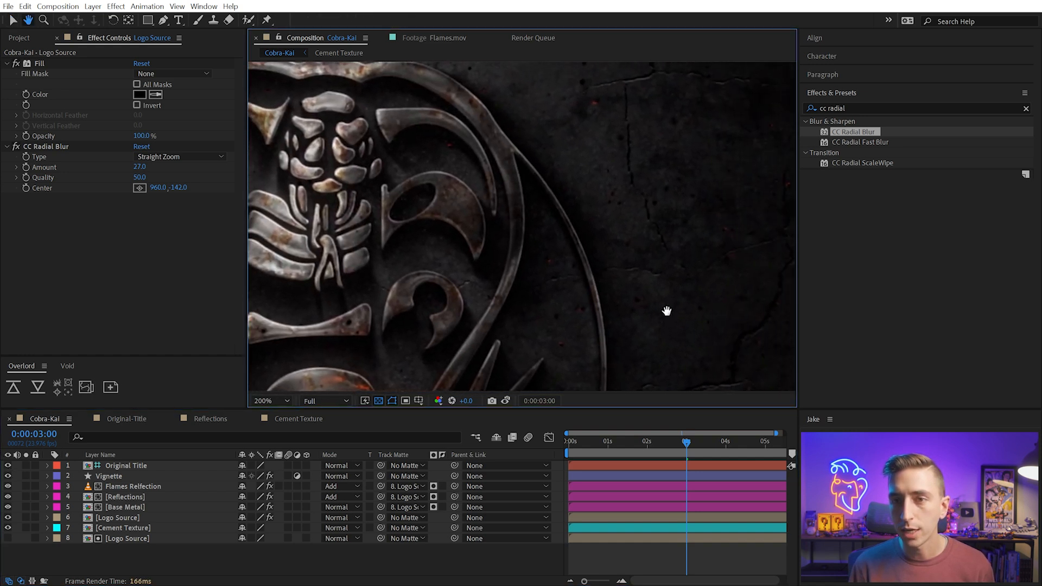
click(8, 466)
scroll(503, 312, down, 1)
drag(503, 311, 538, 253)
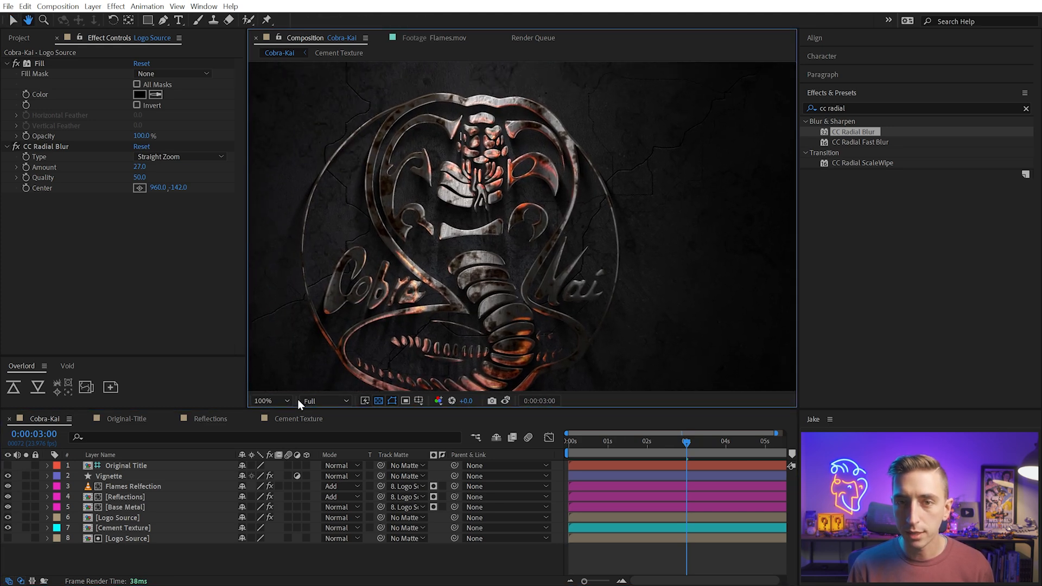
Rename the Logo Source copy to Shadow 1 and give it an orange label
click(129, 519)
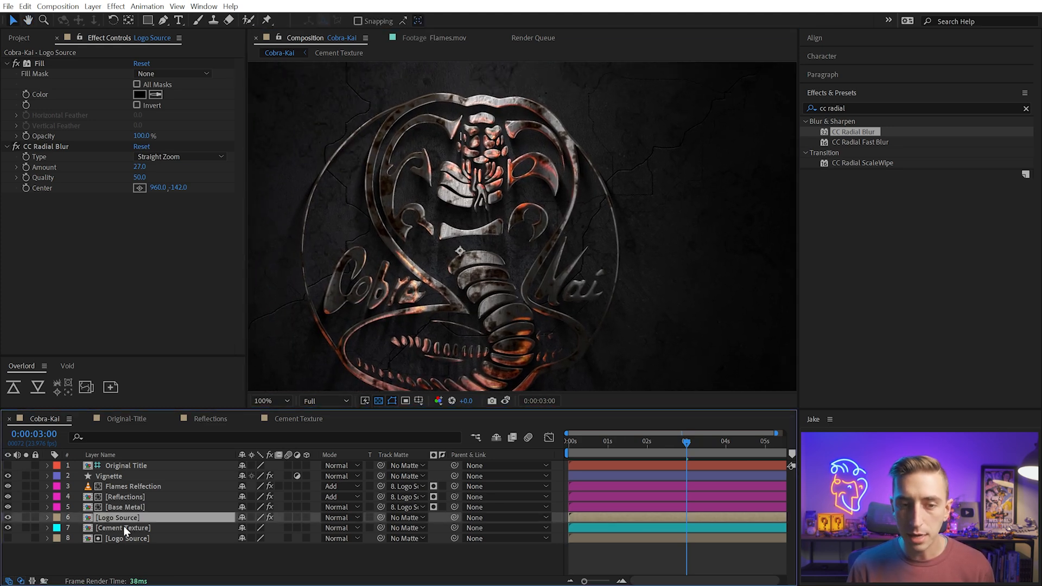
key(Return)
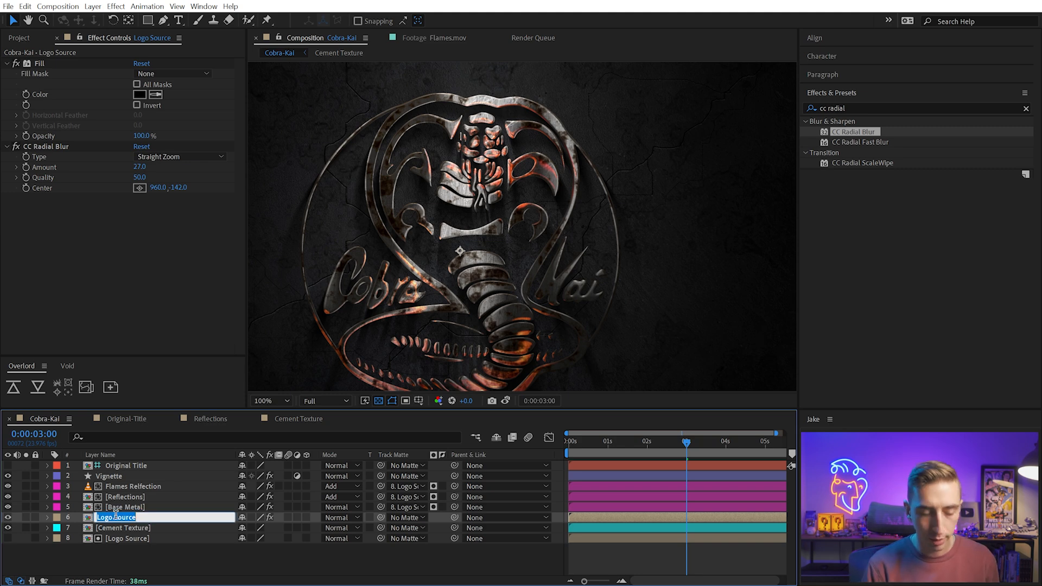
text(Shadow 1)
key(Return)
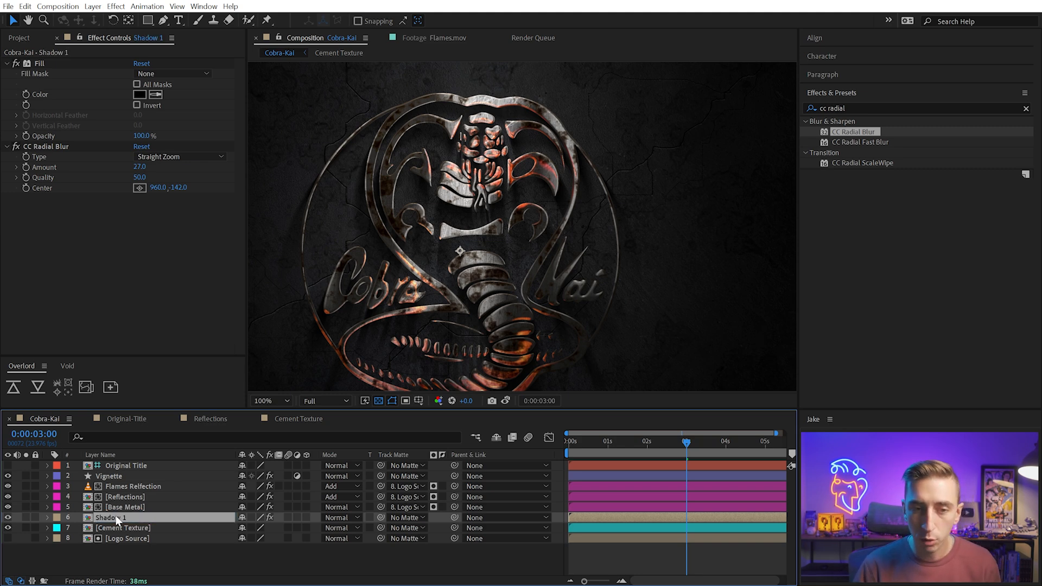
click(57, 519)
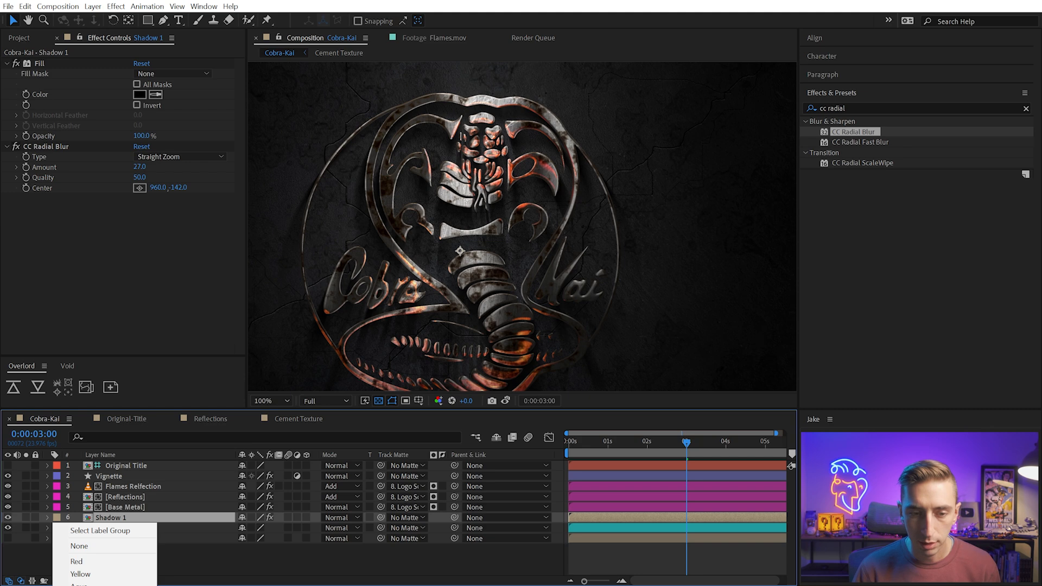
click(82, 585)
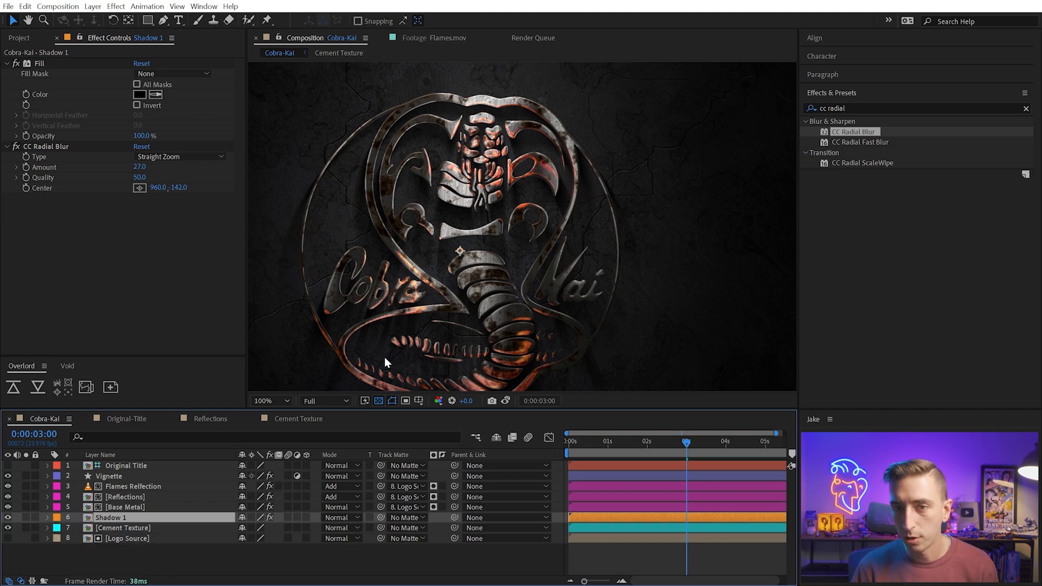
Inspect the shadow up close around the small segments and coil in the lower part of the logo
scroll(530, 229, up, 2)
key(space)
drag(451, 214, 698, 265)
drag(537, 311, 500, 231)
drag(469, 360, 533, 168)
drag(530, 219, 495, 119)
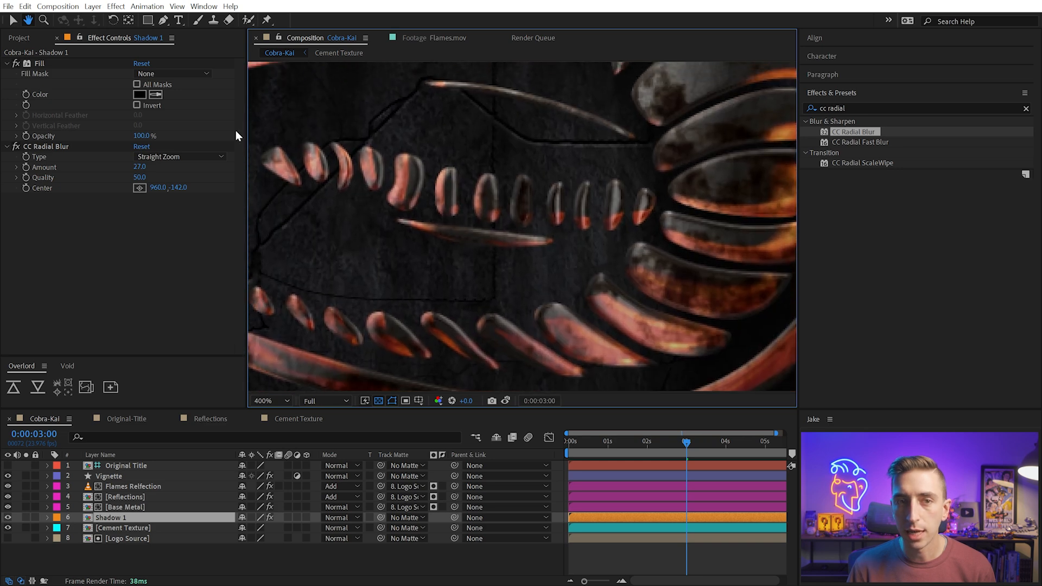
Set Shadow 1's radial blur amount to 2, and duplicate the layer with the copy's radial blur amount set to 5
drag(140, 168, 123, 161)
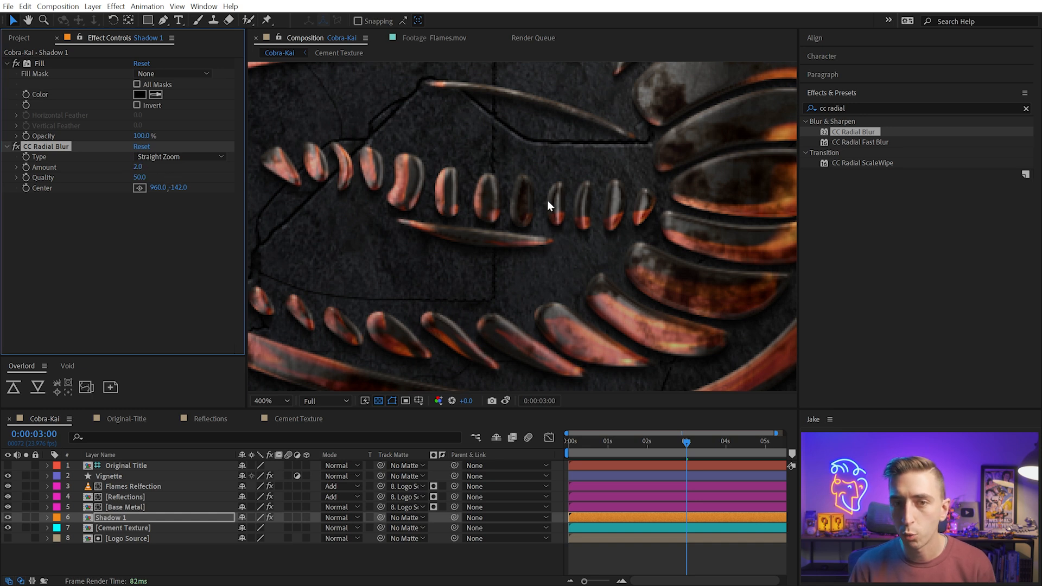
click(8, 519)
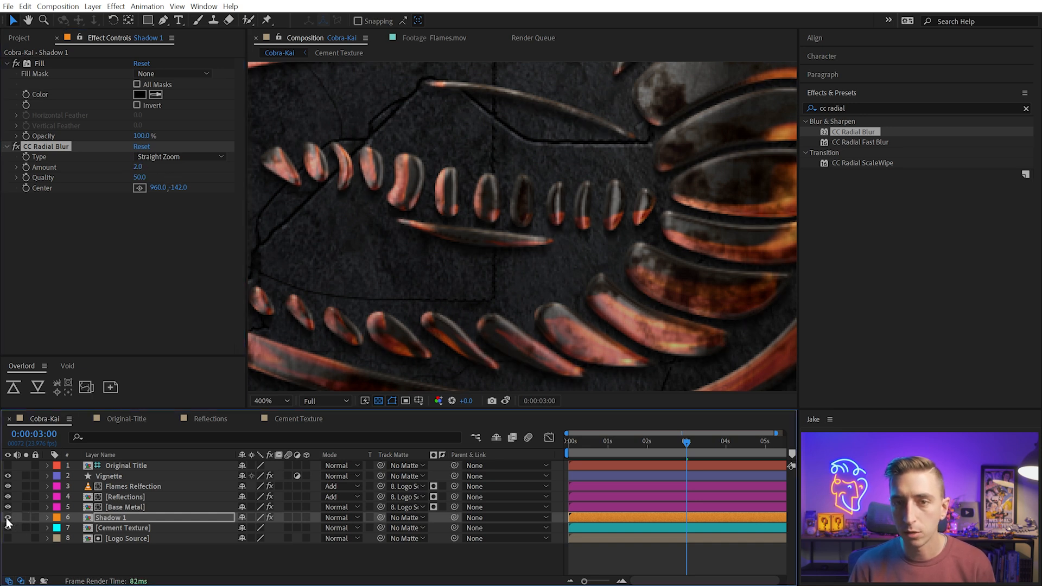
click(103, 516)
key(ctrl+d)
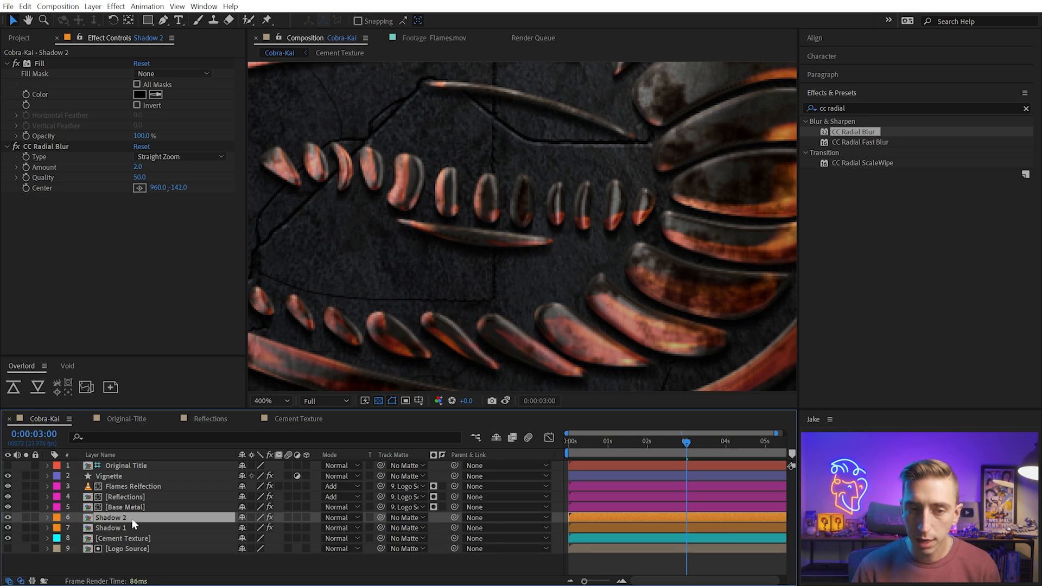
drag(137, 167, 138, 167)
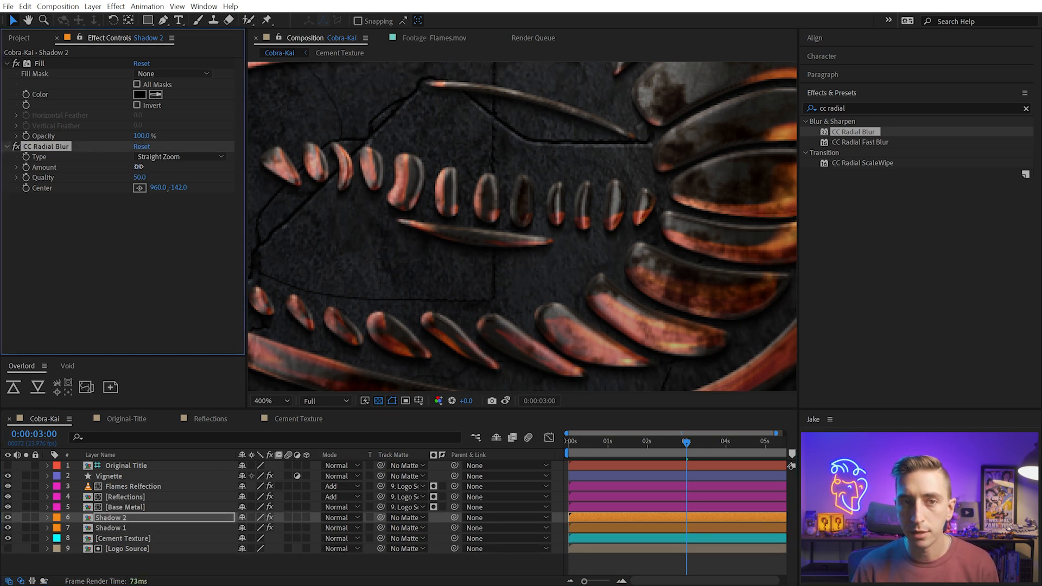
text(4)
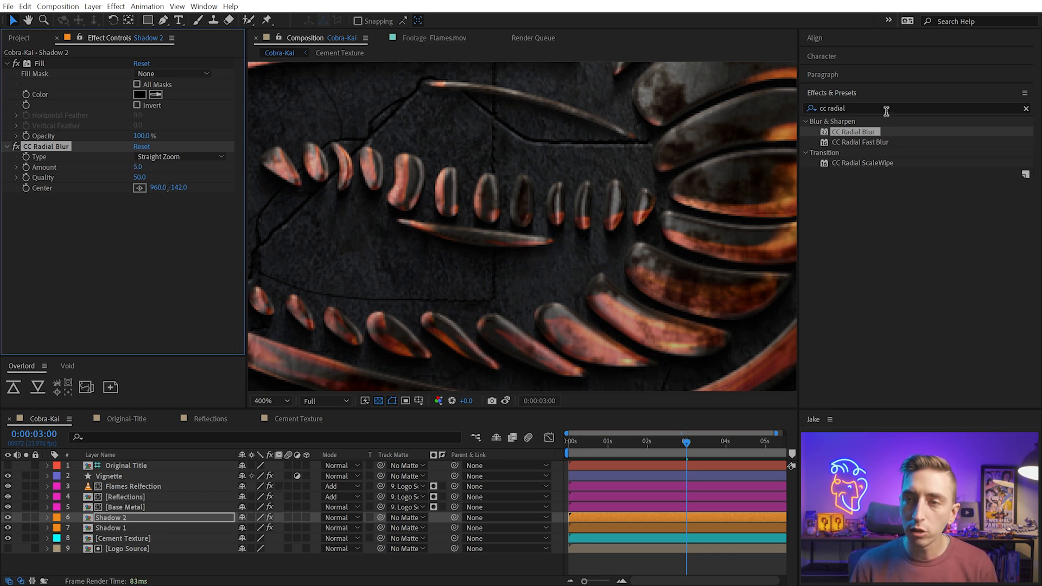
Add a Gaussian Blur to Shadow 2 between its Fill and CC Radial Blur effects
click(886, 109)
text(gauss)
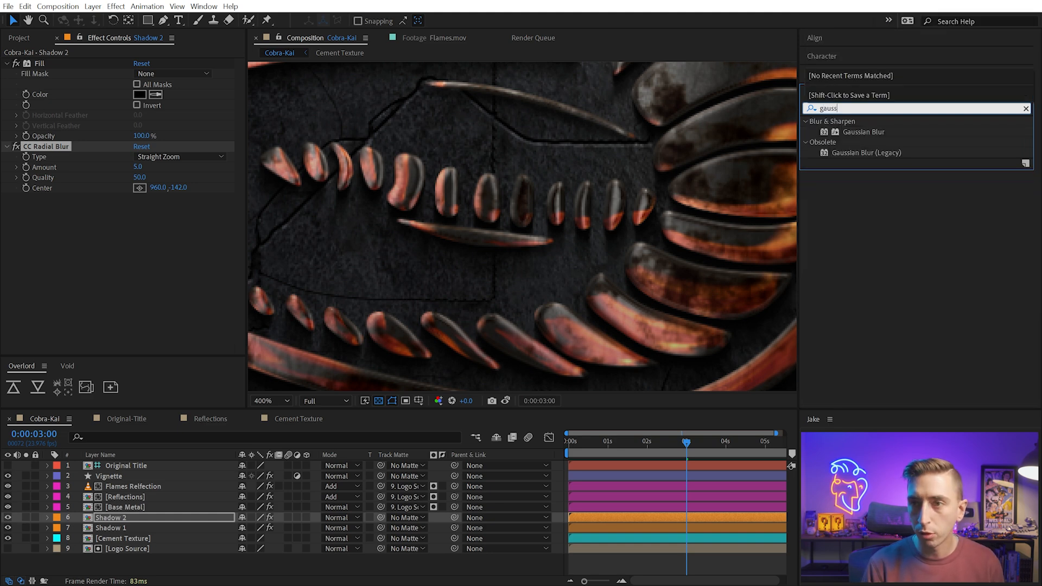
drag(852, 130, 95, 139)
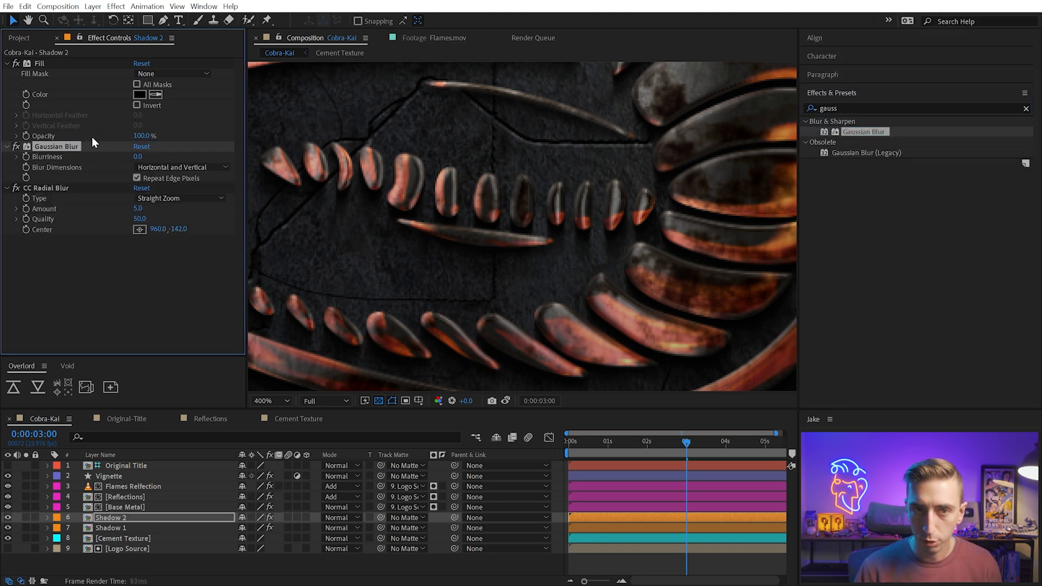
Set Shadow 2's Gaussian Blur blurriness to 2.1, checking the softening with the layer soloed and the effect switched off and on
click(25, 518)
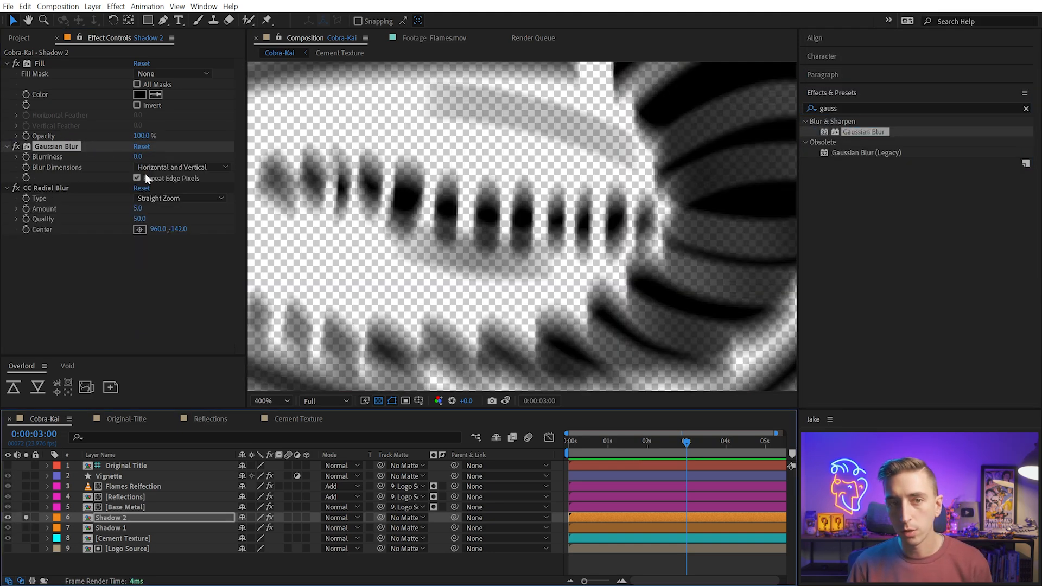
click(17, 187)
drag(140, 156, 181, 150)
click(17, 187)
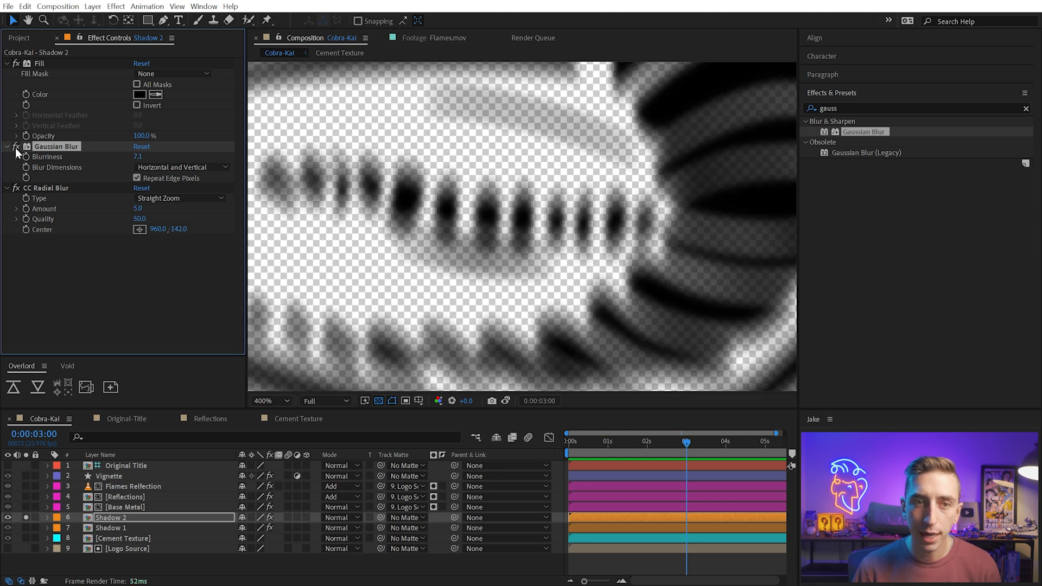
click(15, 148)
click(15, 148)
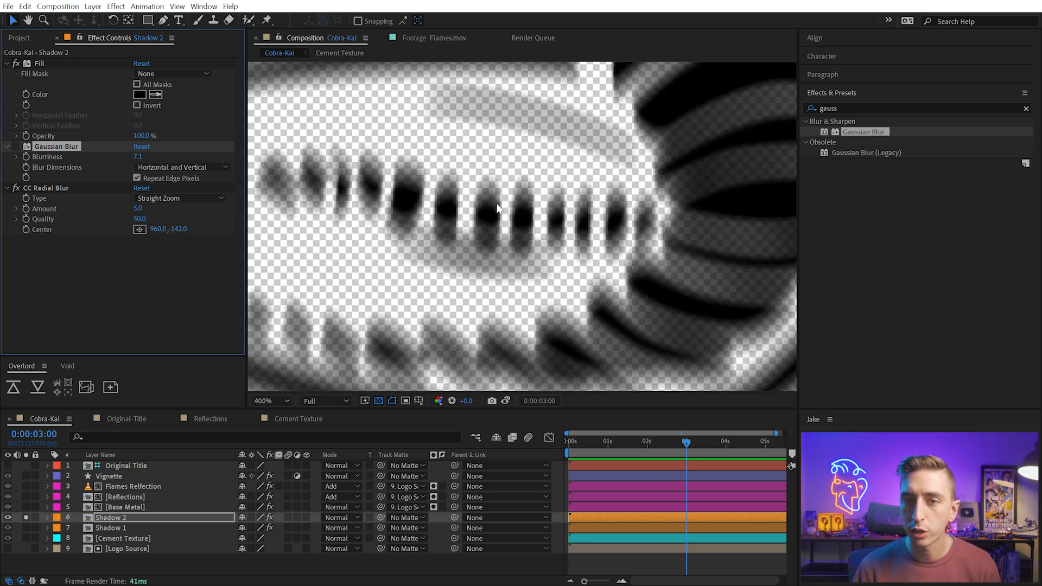
click(17, 147)
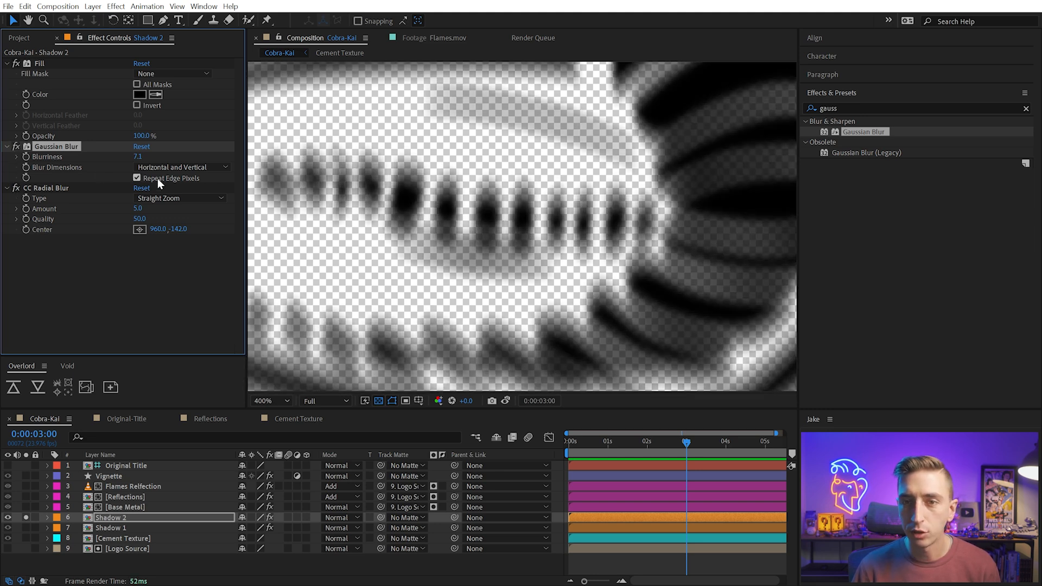
drag(138, 157, 86, 150)
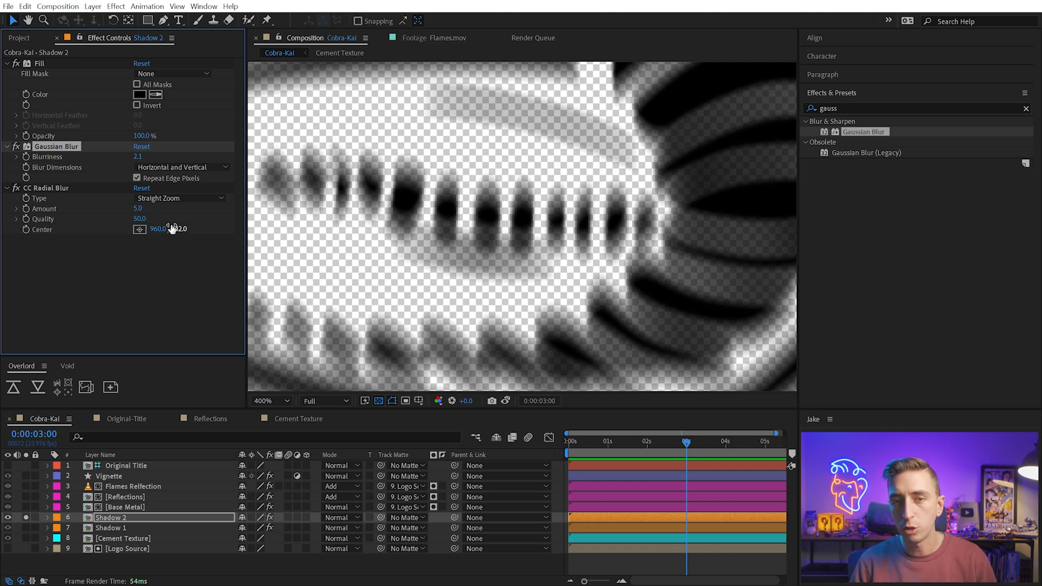
click(25, 517)
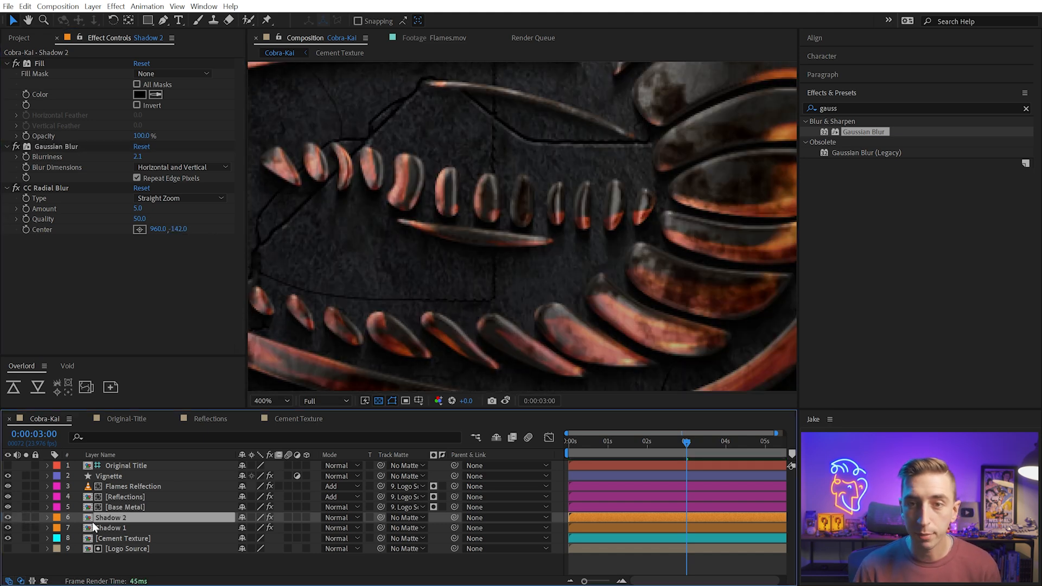
Duplicate Shadow 2 and give the copy a radial blur amount of 11 and a Gaussian blurriness of 3.6
key(ctrl+d)
drag(138, 208, 141, 212)
drag(138, 156, 146, 150)
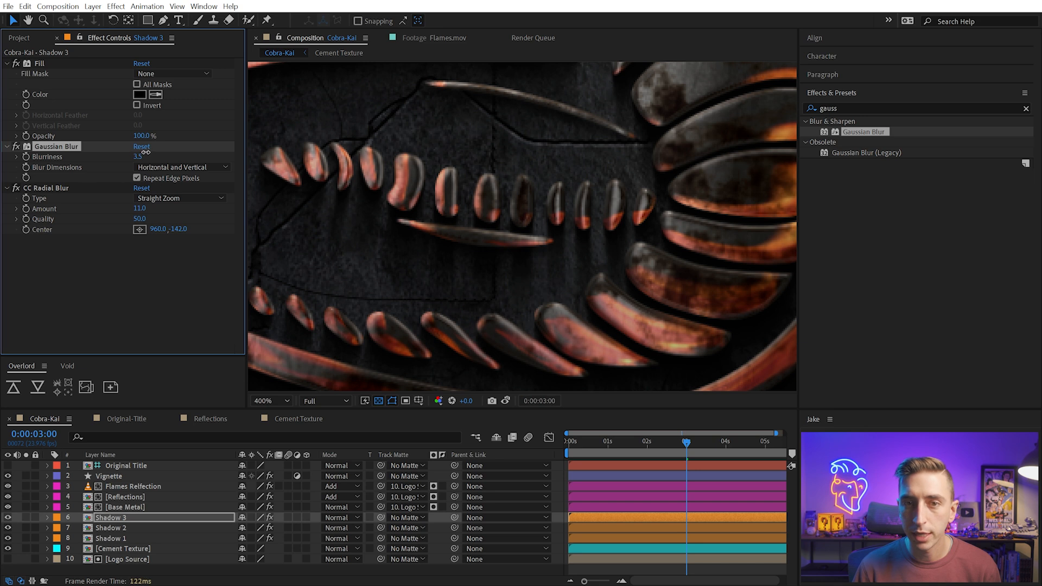
Duplicate Shadow 3 and give the copy a radial blur amount of 18 and a Gaussian blurriness of 5.4
click(102, 519)
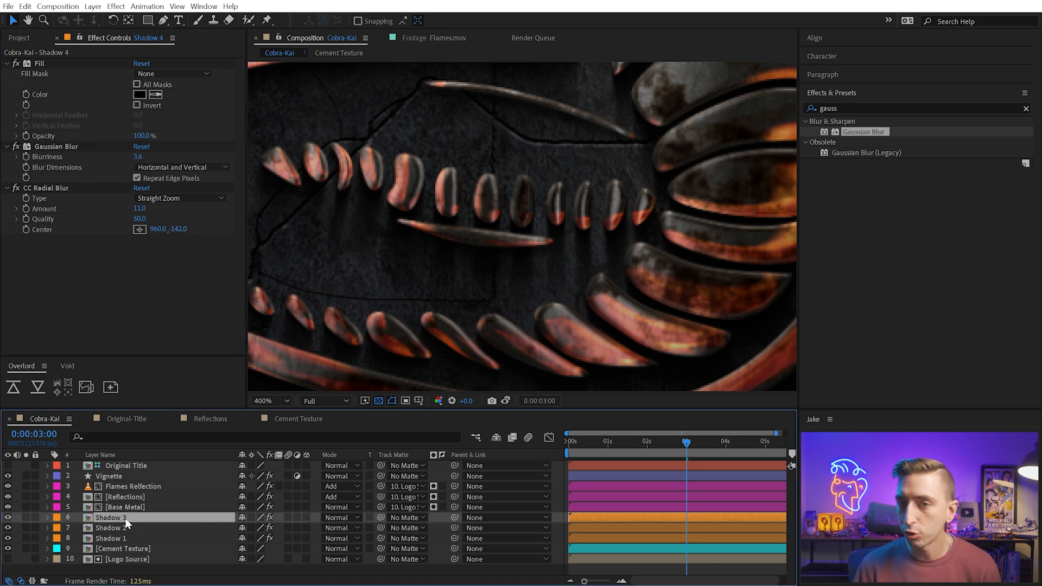
key(ctrl+d)
drag(138, 209, 142, 208)
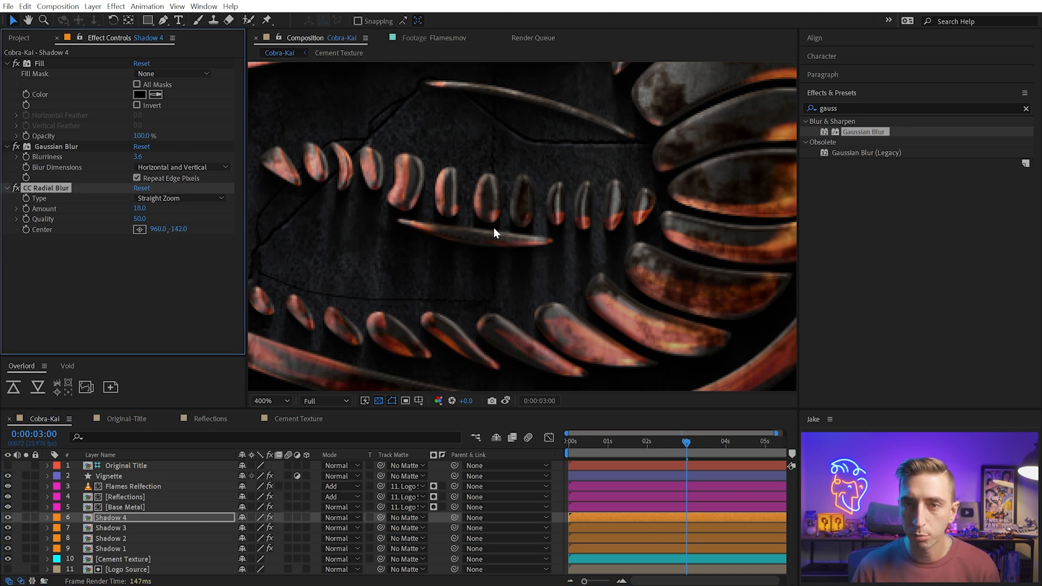
scroll(455, 236, down, 1)
drag(530, 148, 570, 205)
key(v)
drag(138, 157, 148, 157)
Examine the whole logo with the shadow layers toggled, and compare it against Original Title
key(/)
key(h)
key(v)
key(shift+/)
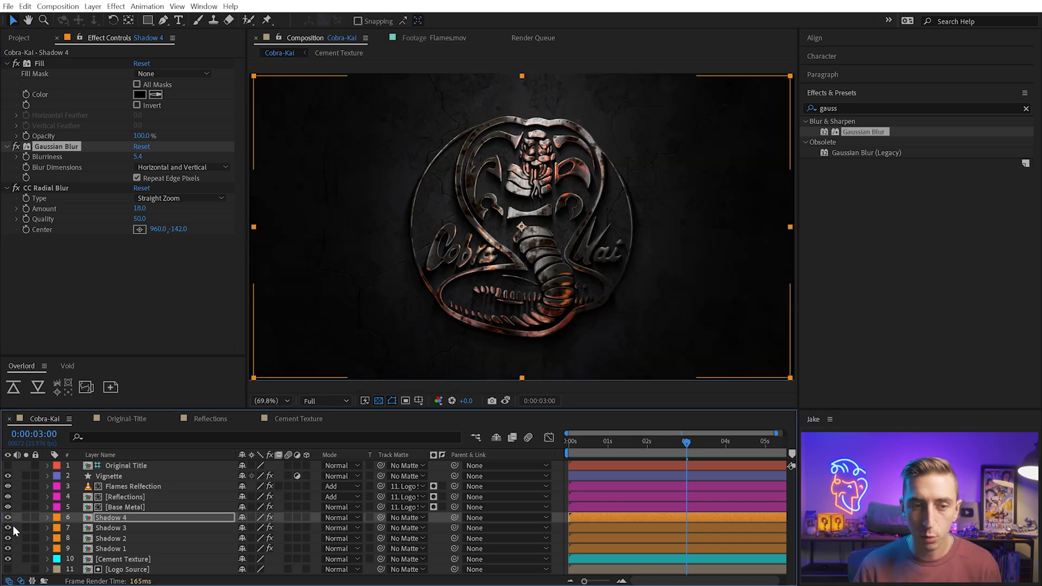
mouse_move(7, 517)
mouse_down()
mouse_move(6, 545)
mouse_move(7, 520)
mouse_up()
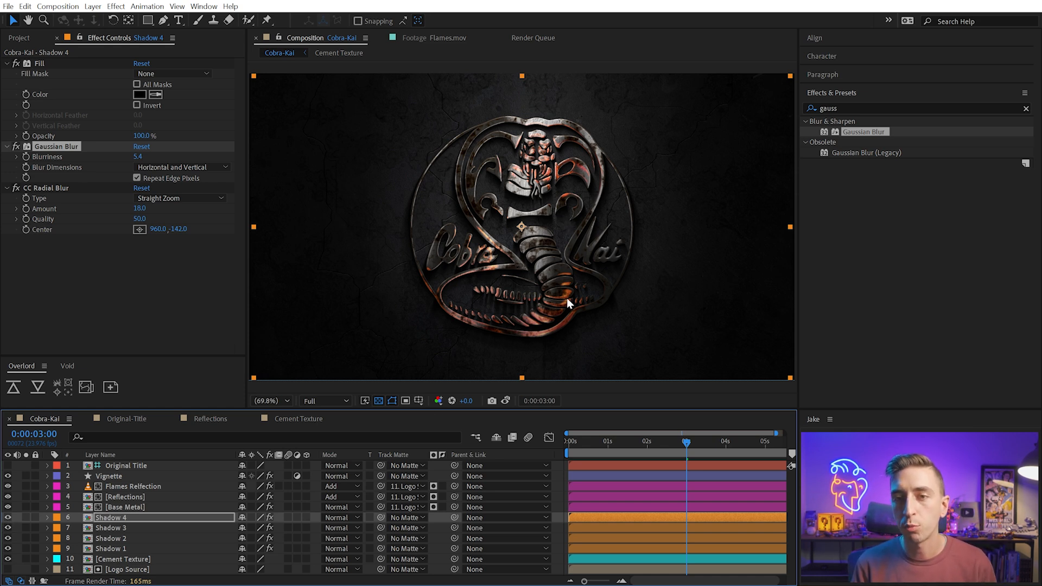
click(7, 466)
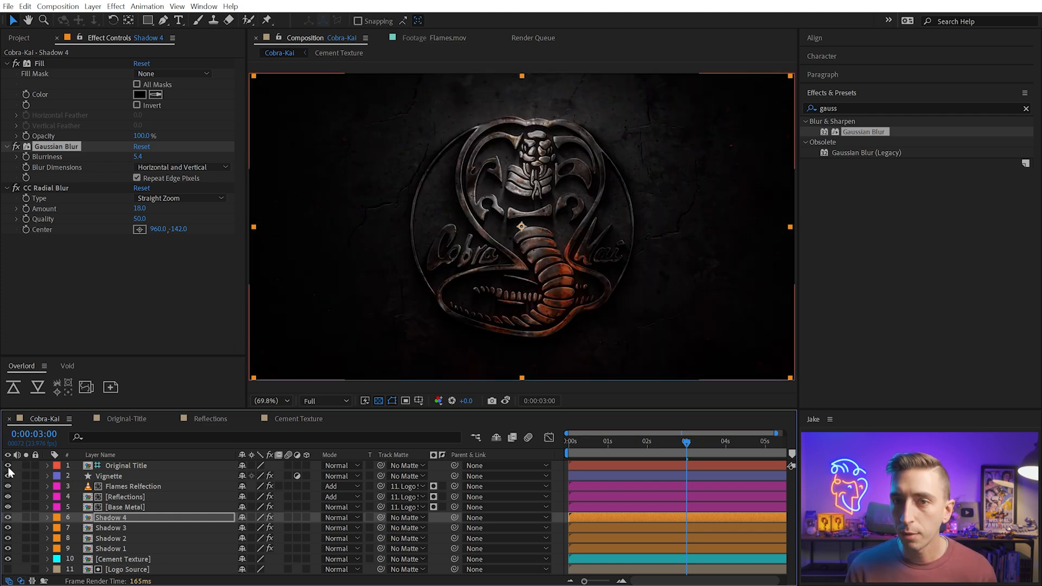
click(8, 467)
click(7, 466)
click(8, 467)
Duplicate Shadow 4 and give the copy a radial blur amount of 30 and a Gaussian blurriness of 6.7
key(ctrl+d)
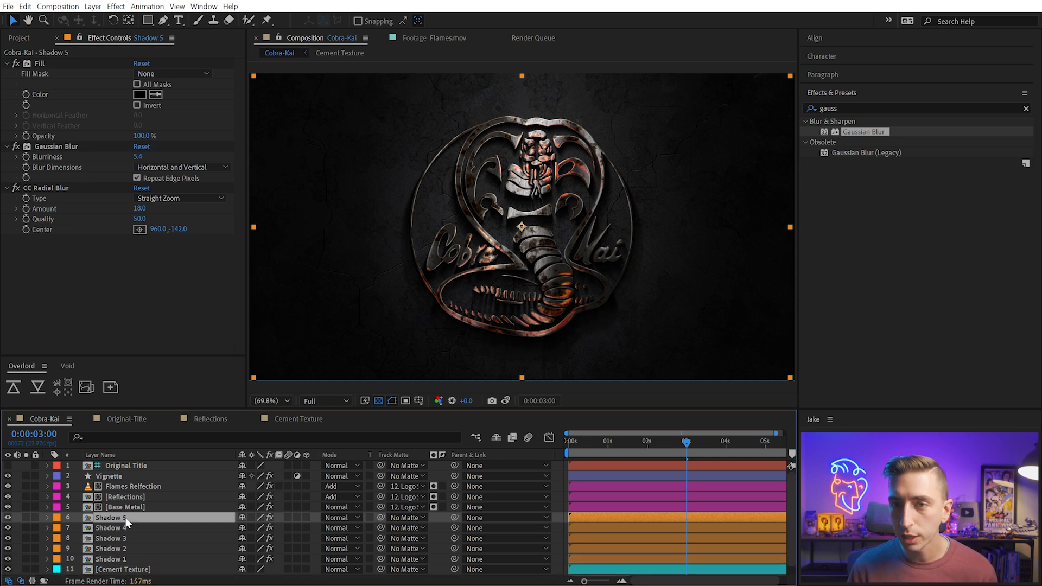
drag(144, 214, 144, 208)
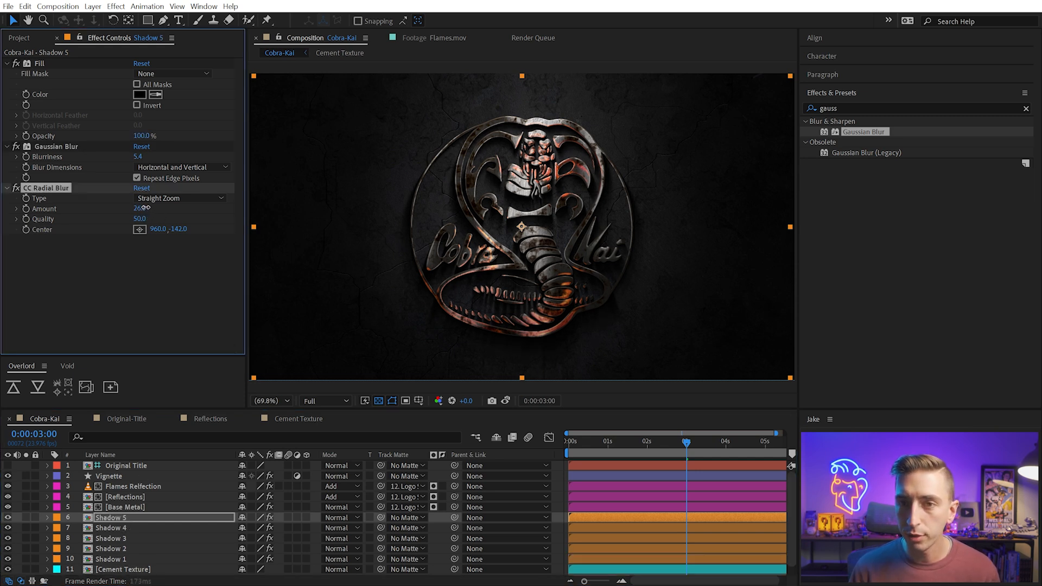
drag(139, 157, 144, 156)
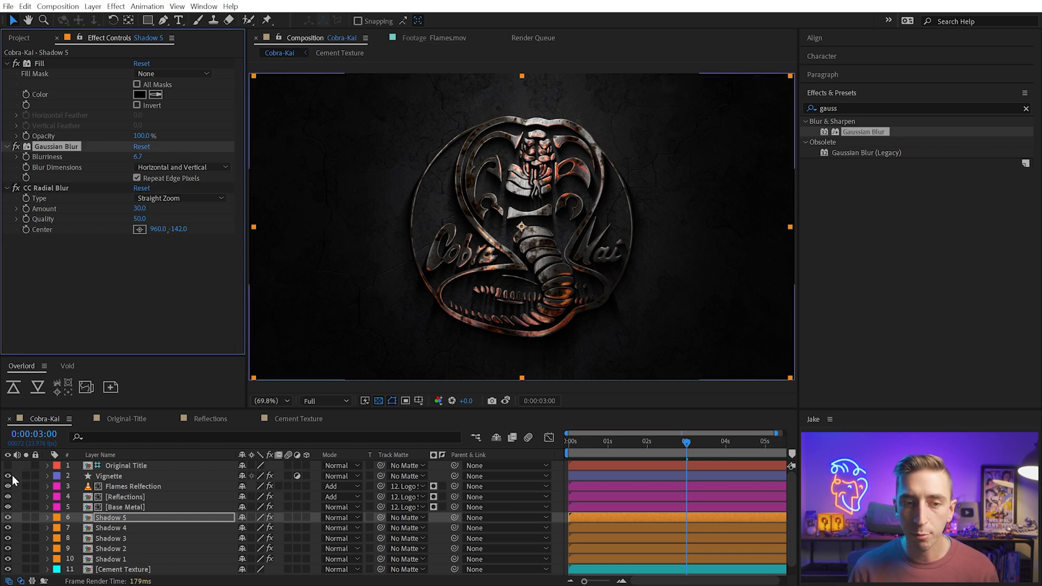
Compare the five stacked shadows with the reference by toggling Original Title's visibility
click(8, 496)
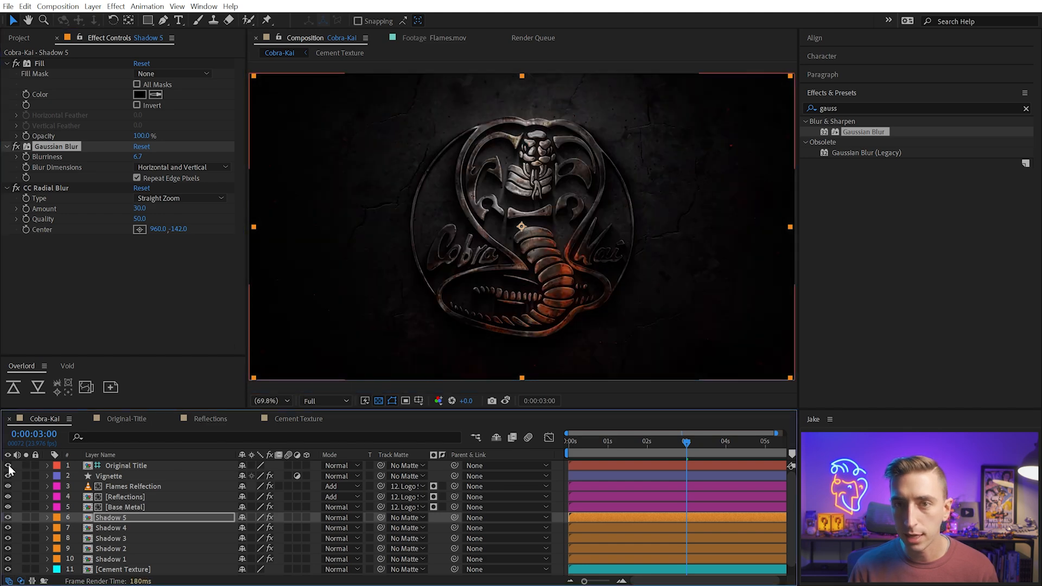
click(8, 497)
key(period)
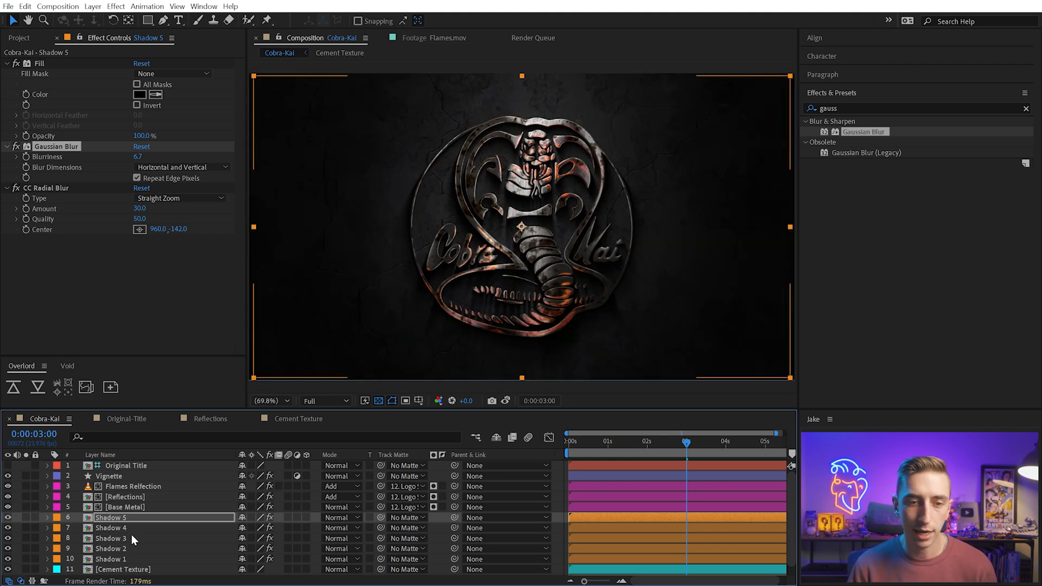
scroll(132, 532, down, 1)
scroll(128, 521, up, 1)
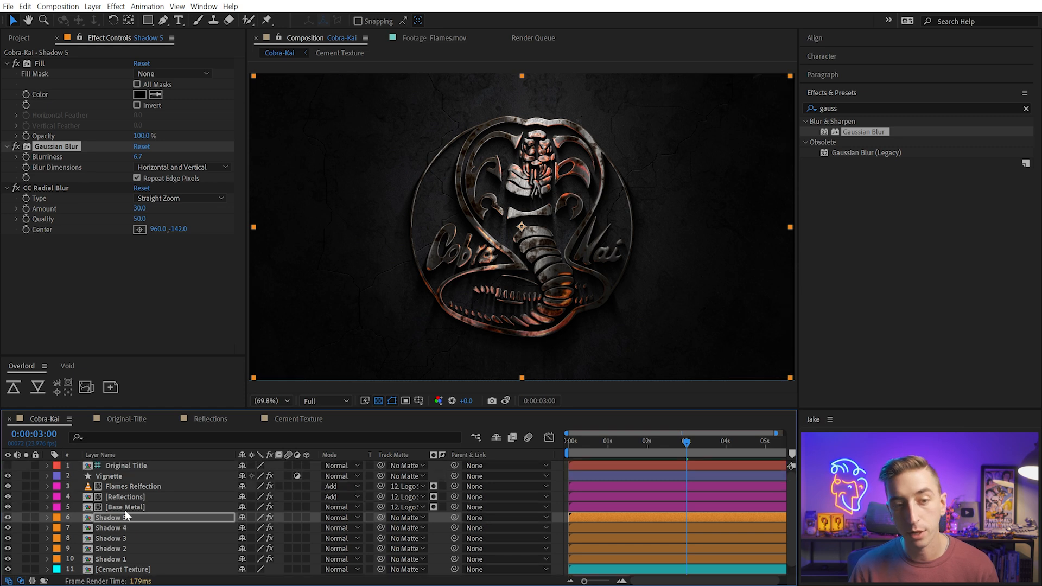
Set the gamma correction of the Vignette layer's Exposure effect to 0.56
click(120, 476)
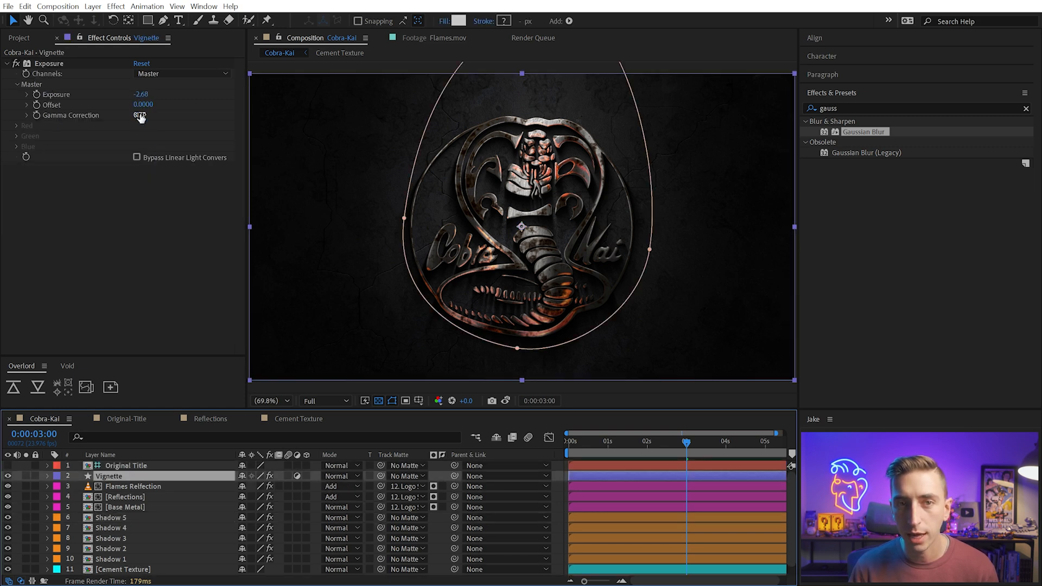
text(0.62)
key(Return)
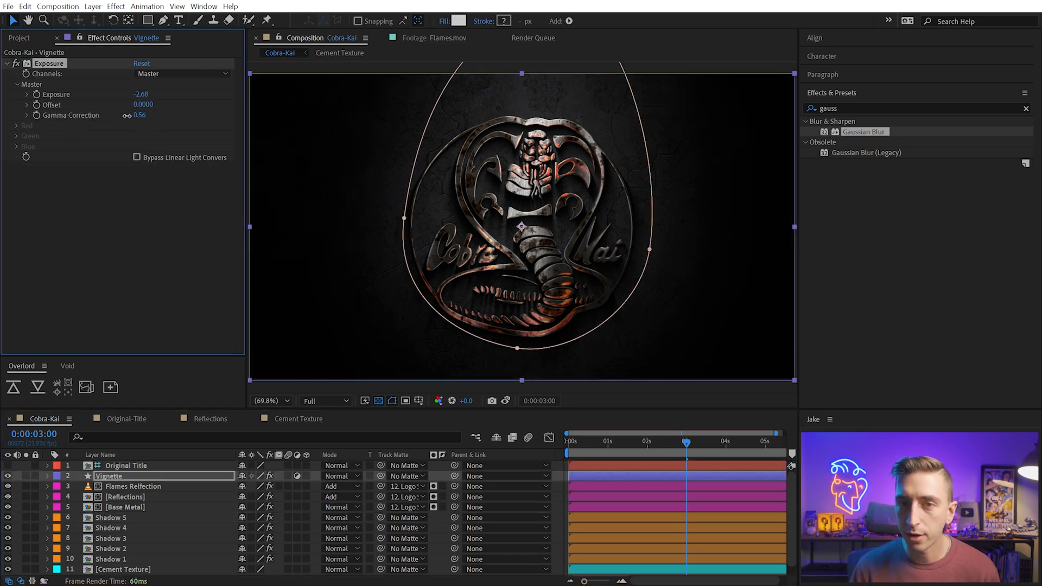
Tighten the vignette's mask path around the logo by moving its side and lower points, and deselect the layer
drag(405, 218, 416, 208)
drag(650, 249, 638, 246)
drag(524, 349, 601, 341)
drag(473, 333, 445, 336)
drag(526, 338, 530, 344)
click(559, 485)
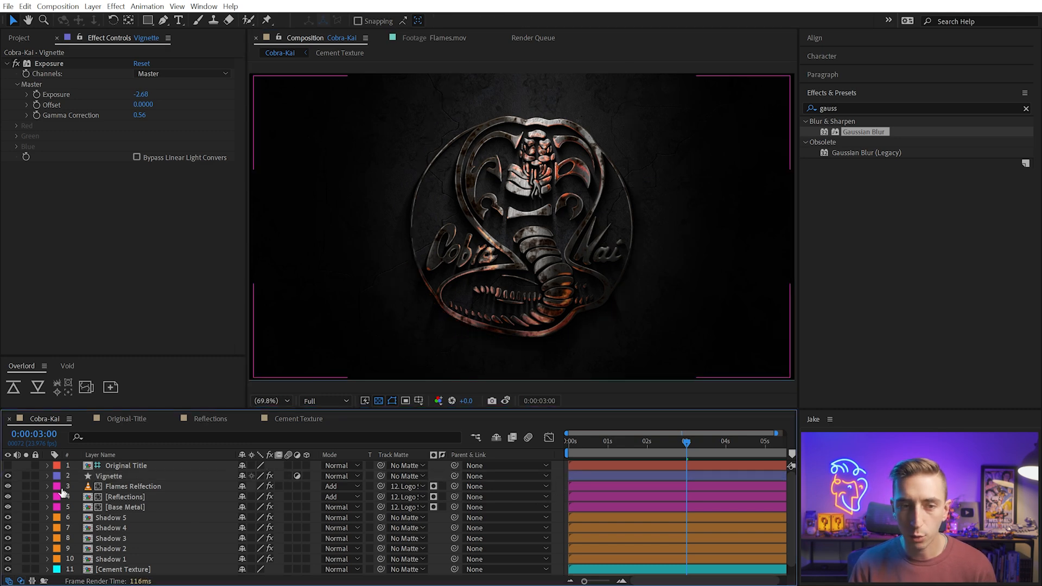
Compare the darkened background with Original Title, and scrub through the recreated title between about 2 and 3 seconds
click(8, 465)
click(7, 465)
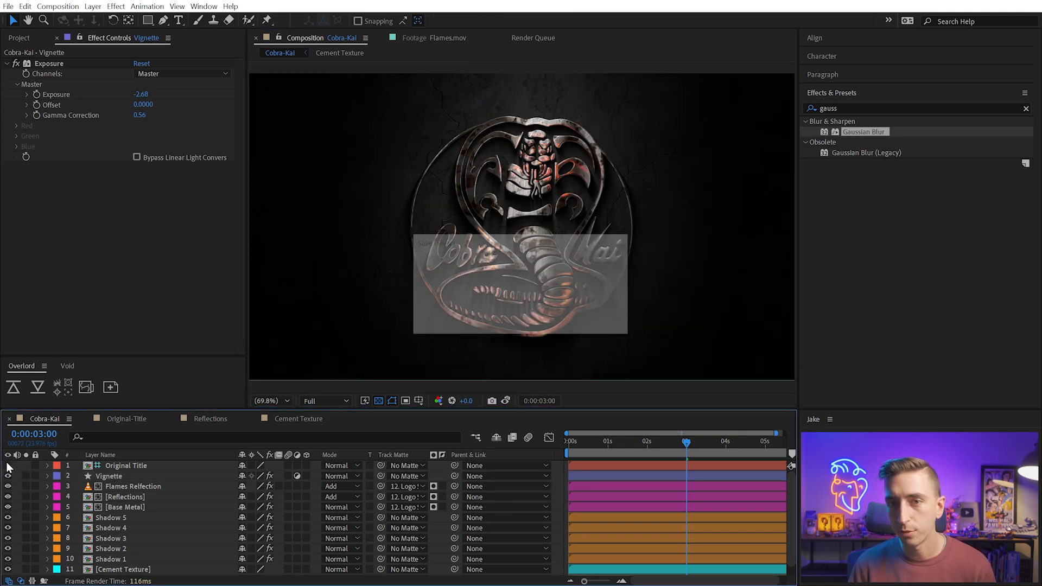
click(8, 465)
key(shift+Page_Up)
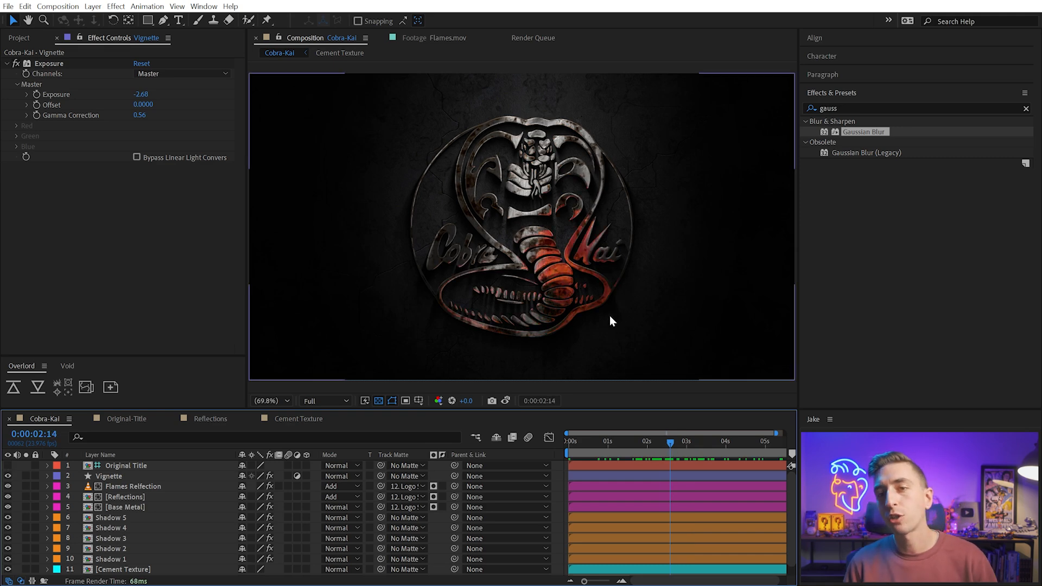
drag(654, 444, 676, 448)
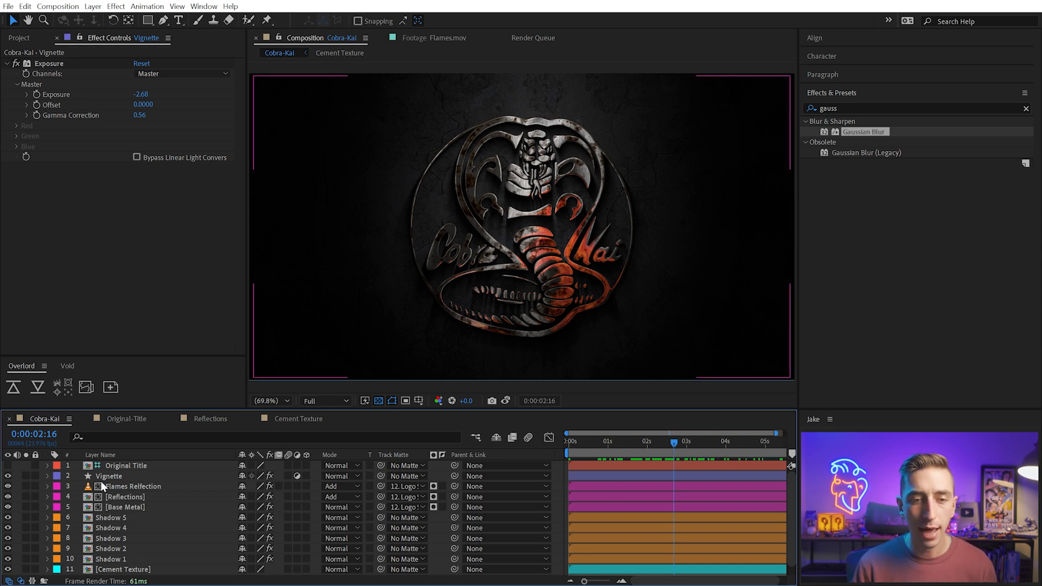
Show Original Title and scrub it to 0:00:02:17 to study its lighting, and hide it again
click(8, 466)
click(131, 467)
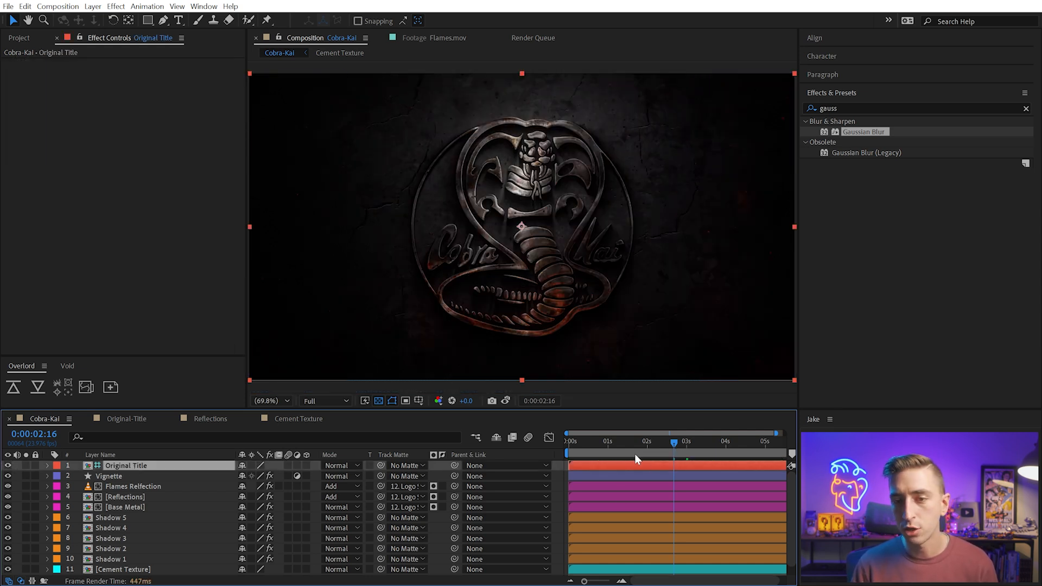
drag(624, 443, 676, 435)
click(7, 465)
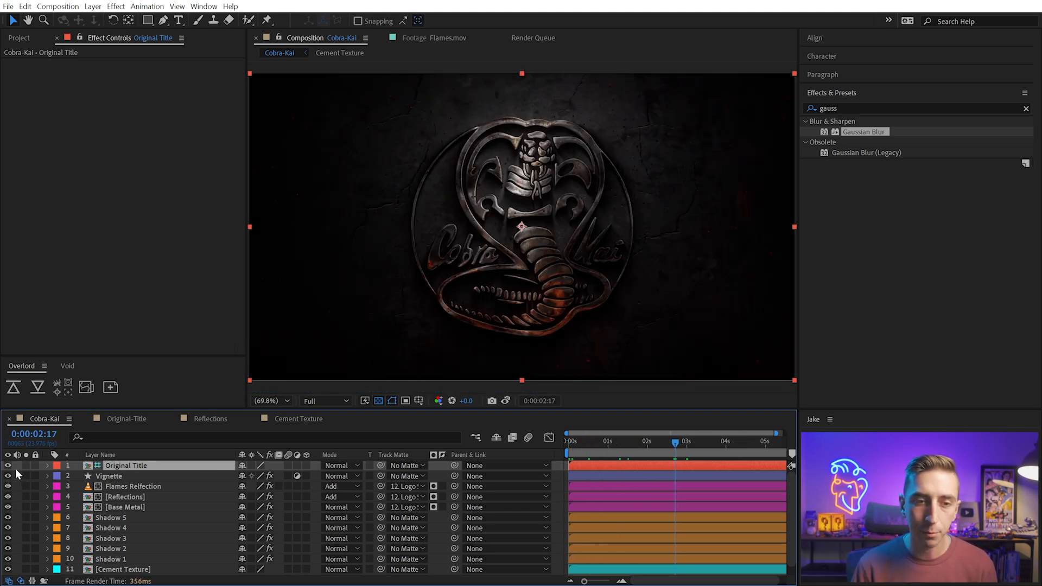
Add a new Void layer at the top of the layer stack
click(560, 485)
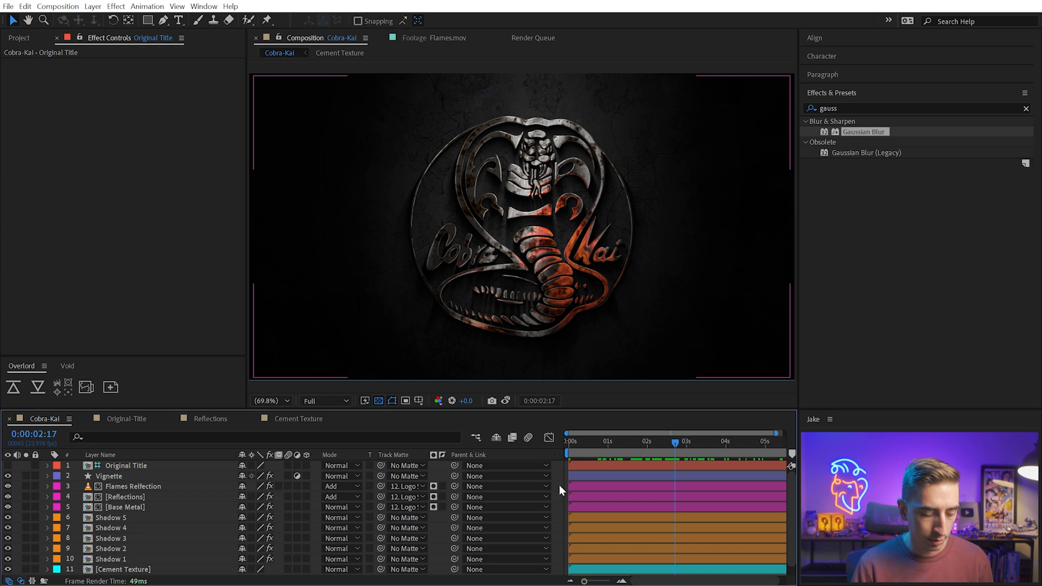
key(ctrl+alt+shift+y)
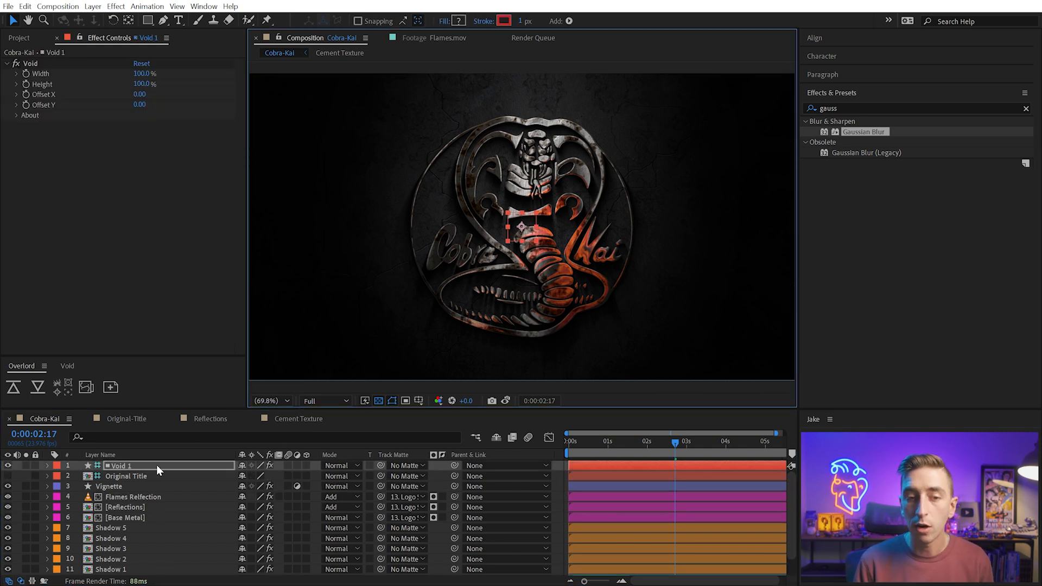
Rename the new Void layer to Scale Up and place it directly below Vignette in the layer stack
click(154, 466)
key(Return)
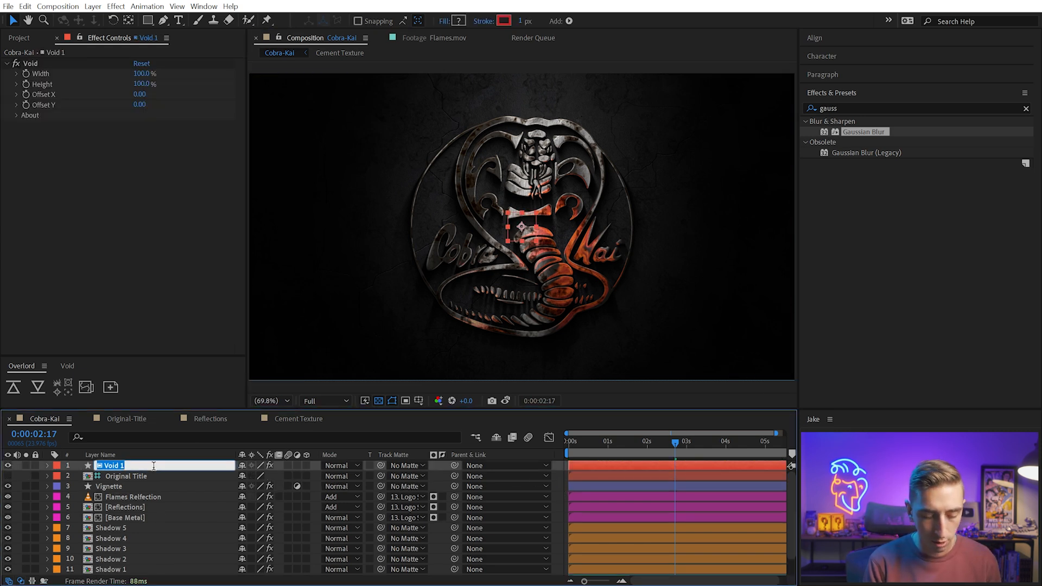
drag(153, 467, 143, 490)
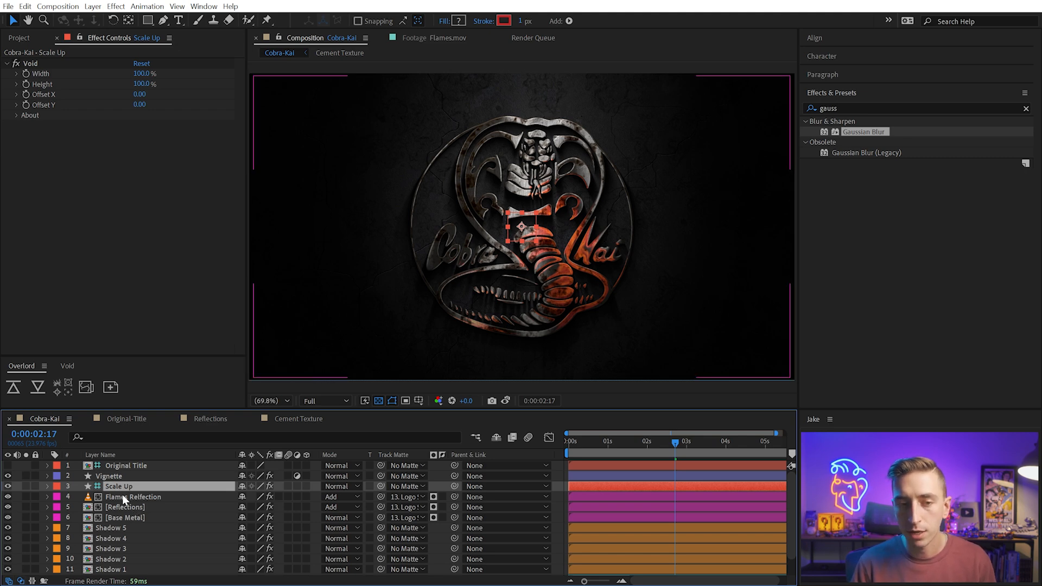
Parent all layers from Flames Reflection down through Logo Source to the Scale Up layer
click(122, 495)
scroll(136, 500, down, 1)
shift+click(130, 571)
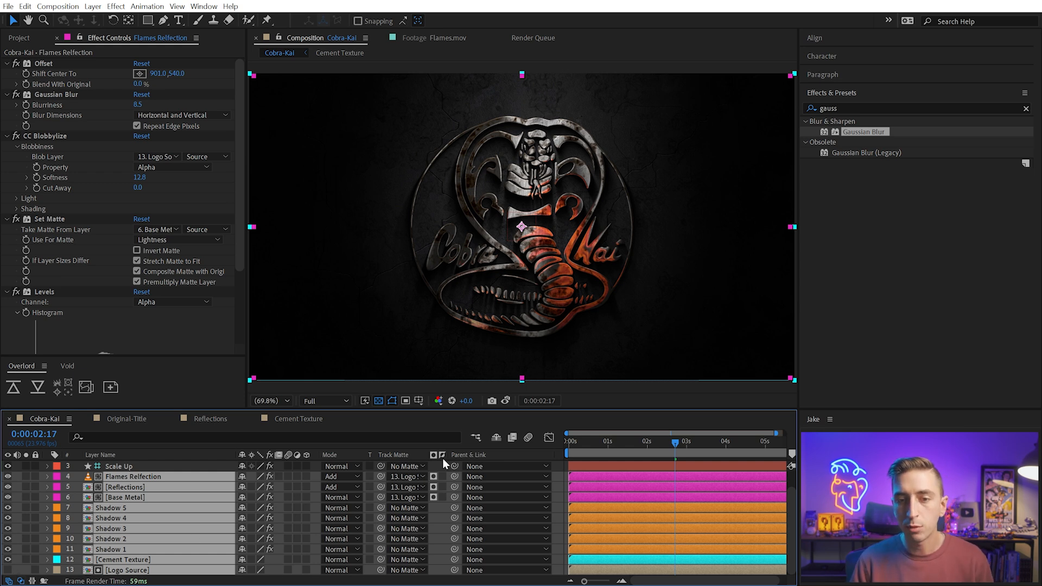
scroll(212, 518, up, 1)
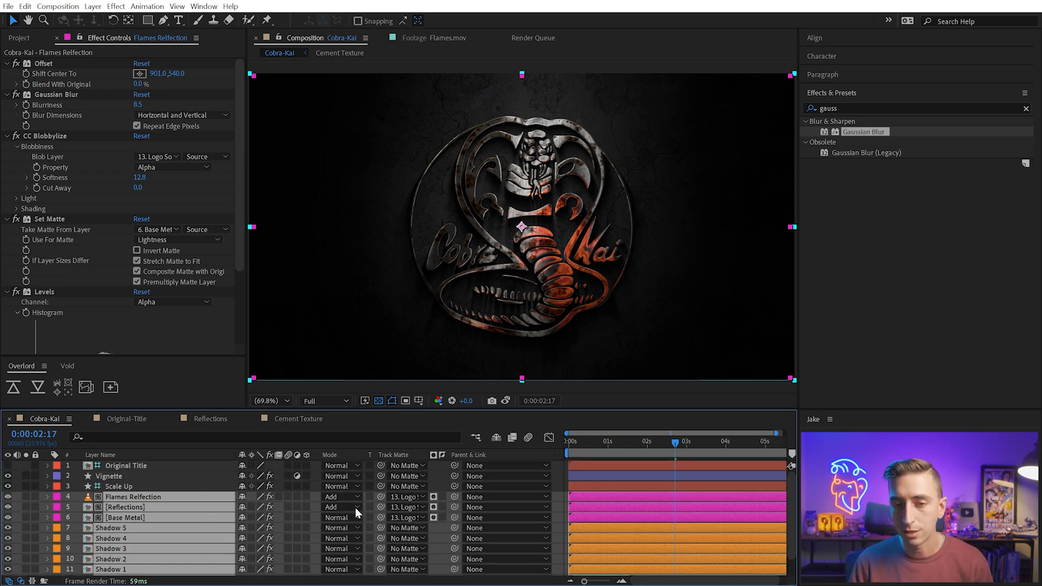
drag(455, 498, 140, 490)
Reveal only the Scale property of Scale Up and test scaling the parented layers
click(140, 488)
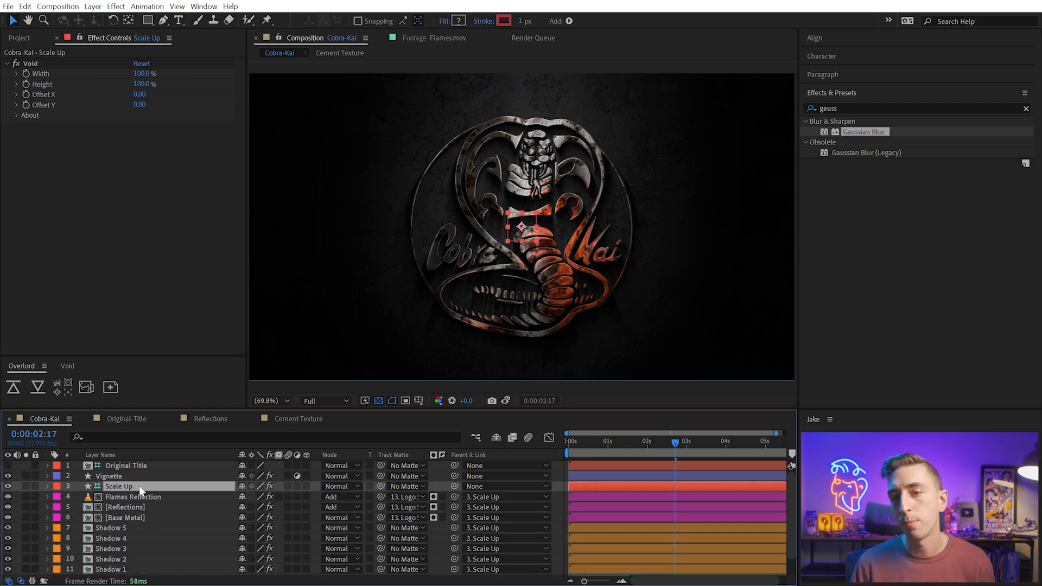
key(s)
drag(258, 496, 273, 497)
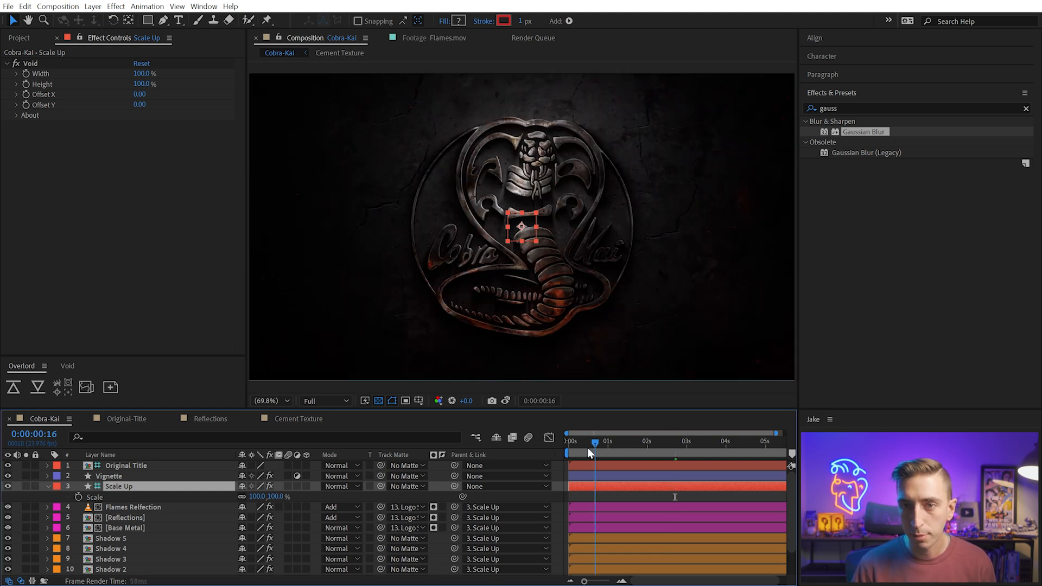
Scrub the original title to 0:00:00:19 with the preview exposure raised to +8.1, and mark the logo's upper edge with a horizontal guide
click(572, 446)
drag(578, 448, 593, 449)
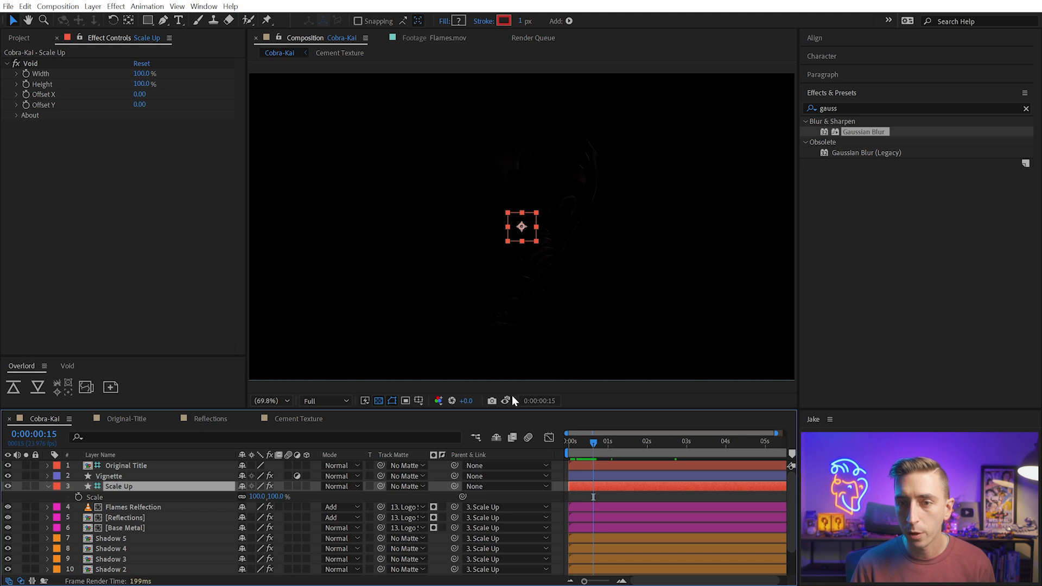
drag(467, 401, 690, 398)
drag(597, 442, 601, 441)
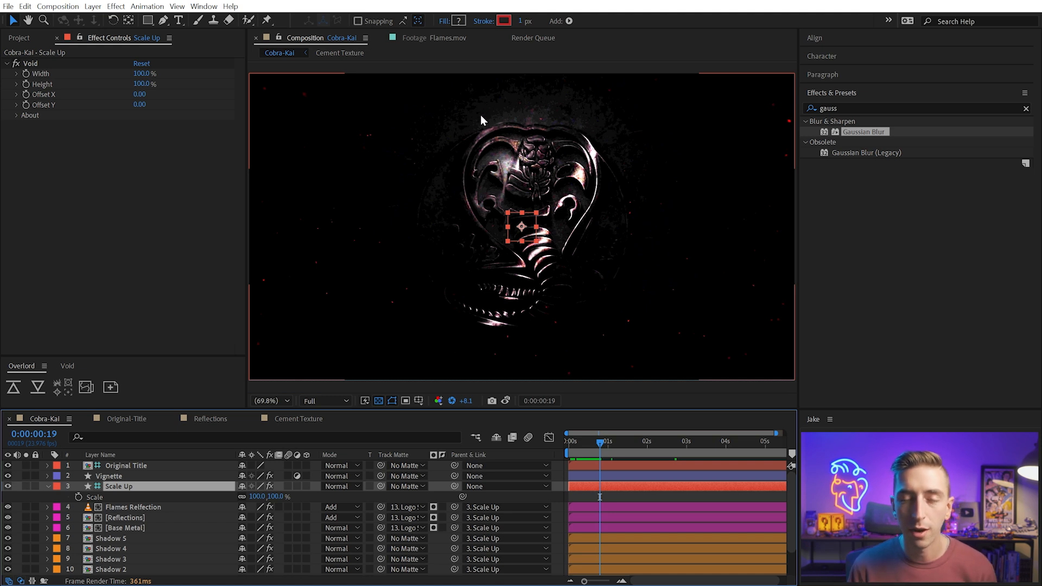
key(ctrl+r)
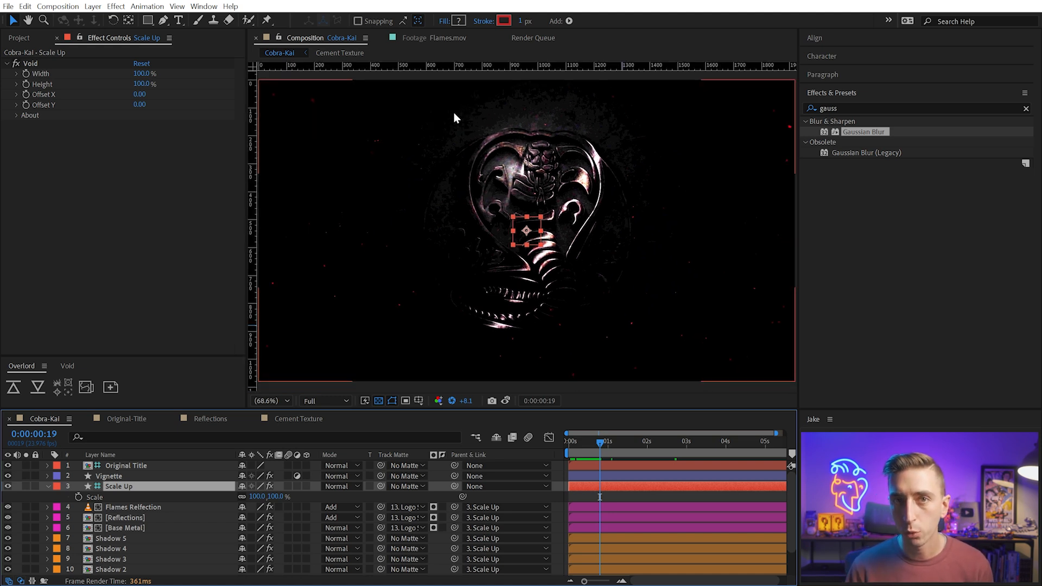
drag(471, 66, 524, 125)
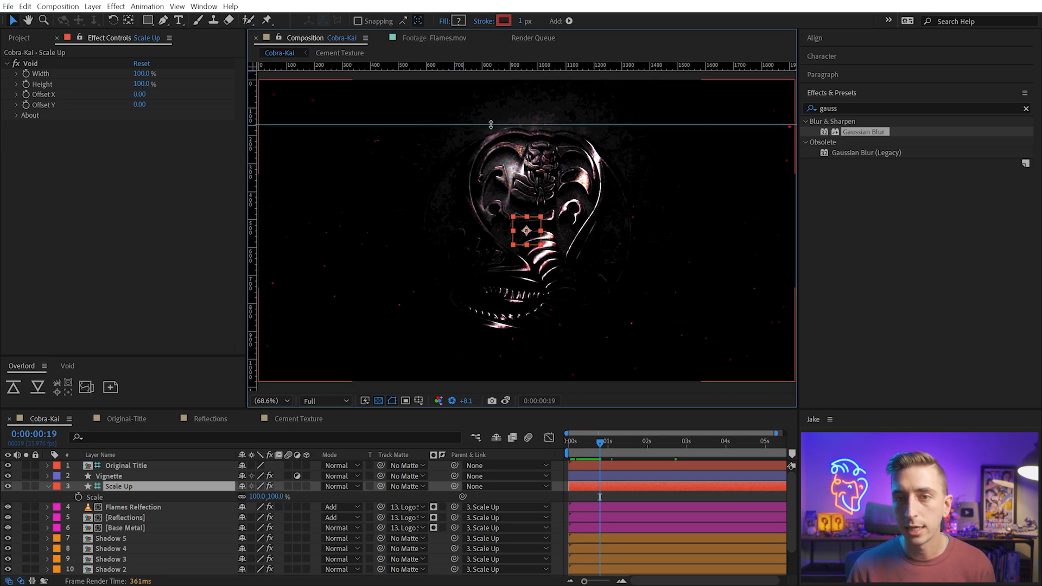
Hide Original Title, reset the preview exposure, and set Scale Up's scale to 97% so the logo meets the guide
click(8, 466)
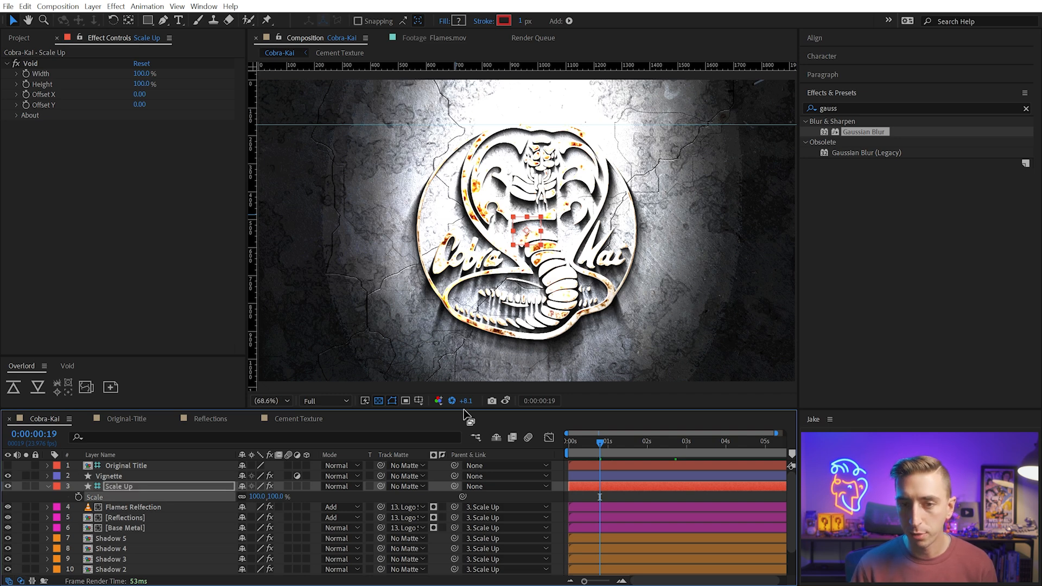
click(452, 402)
click(277, 496)
key(Down)
key(Down)
key(Down)
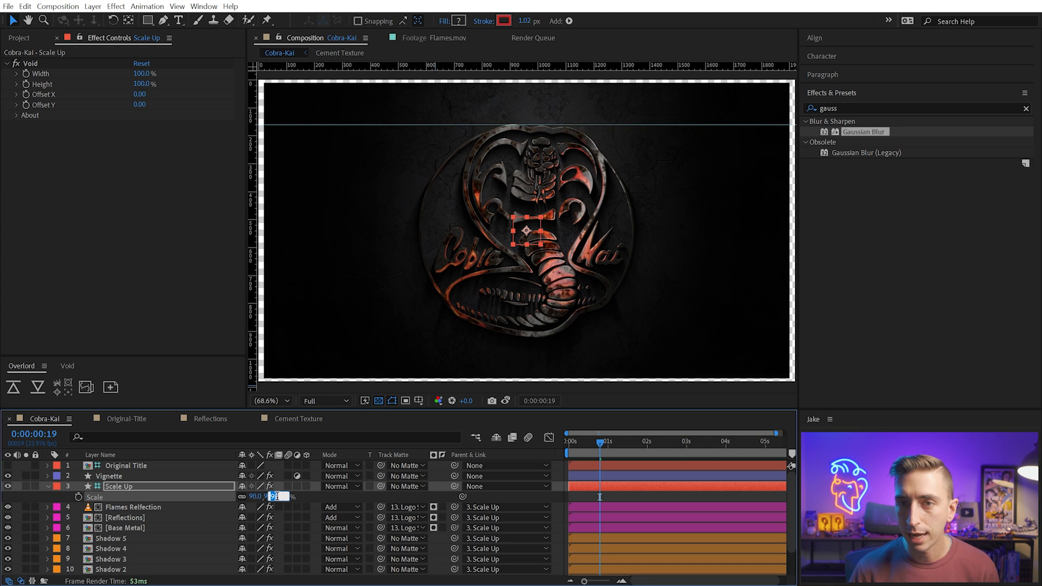
key(Return)
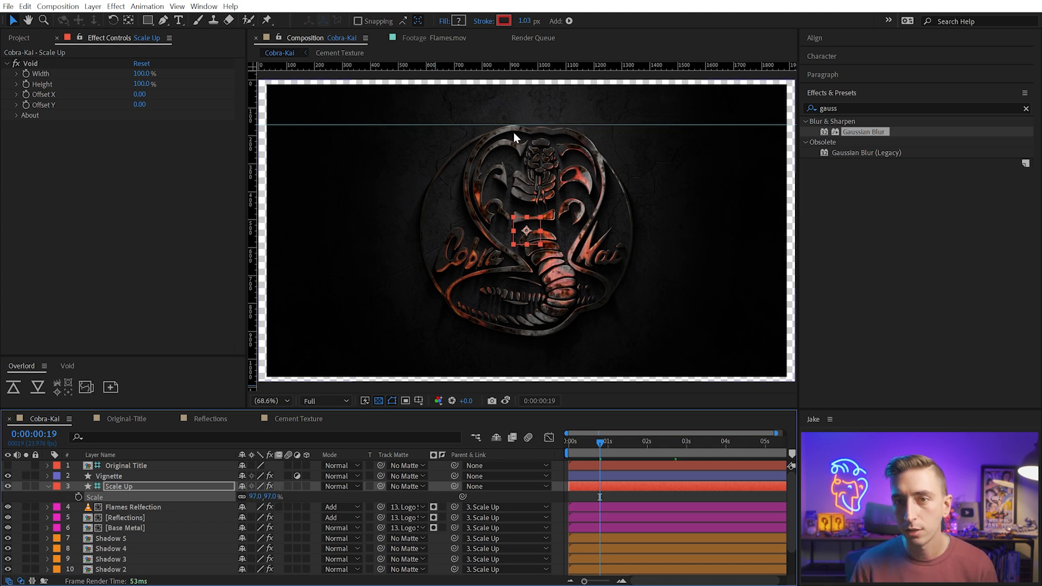
Enlarge the Cement Texture layer past the frame edges, and set a Scale keyframe on Scale Up at 0:00:00:19
scroll(117, 546, down, 1)
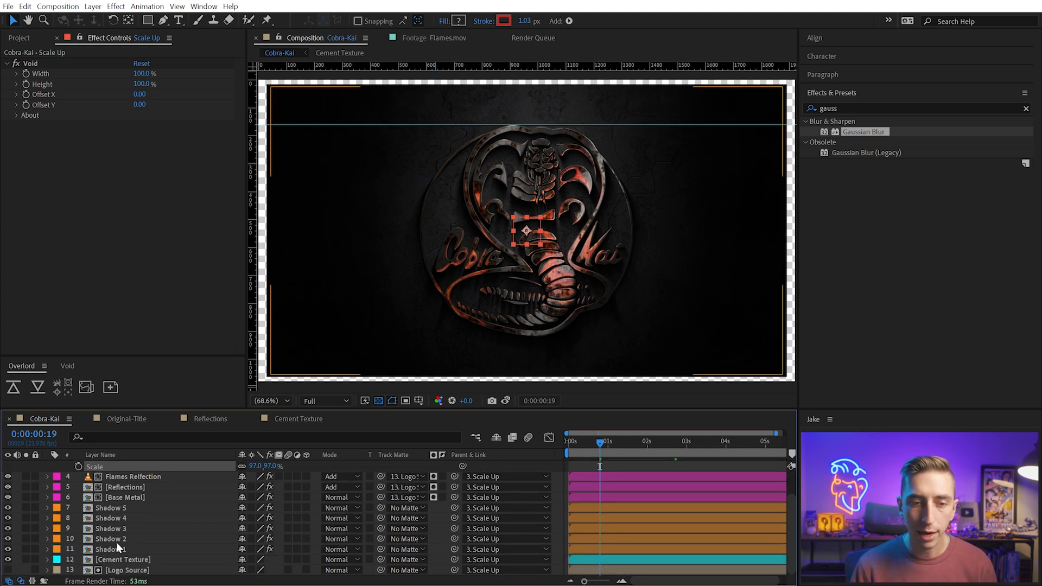
click(126, 571)
click(140, 560)
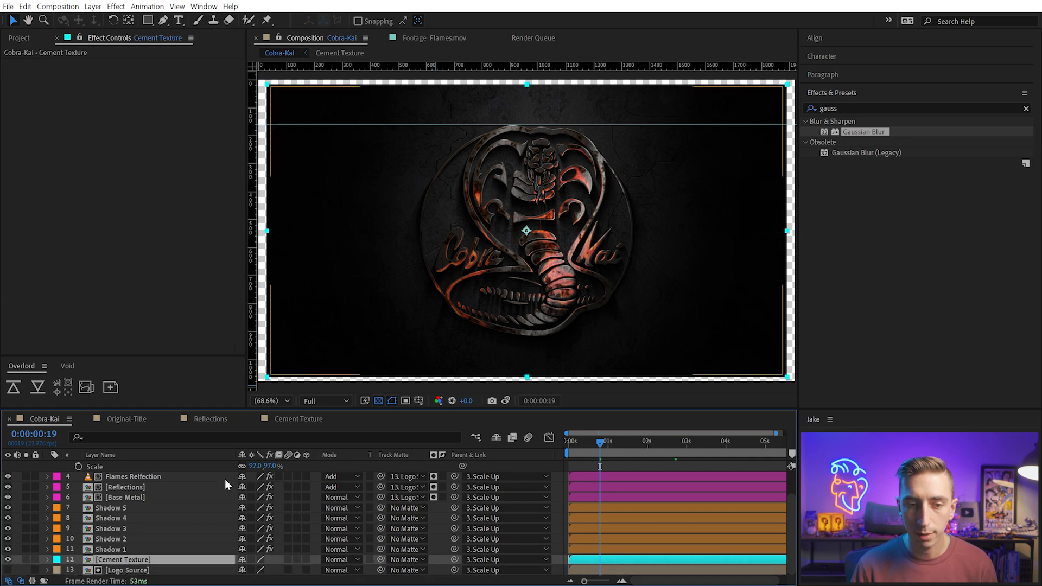
drag(267, 230, 247, 230)
scroll(88, 512, up, 1)
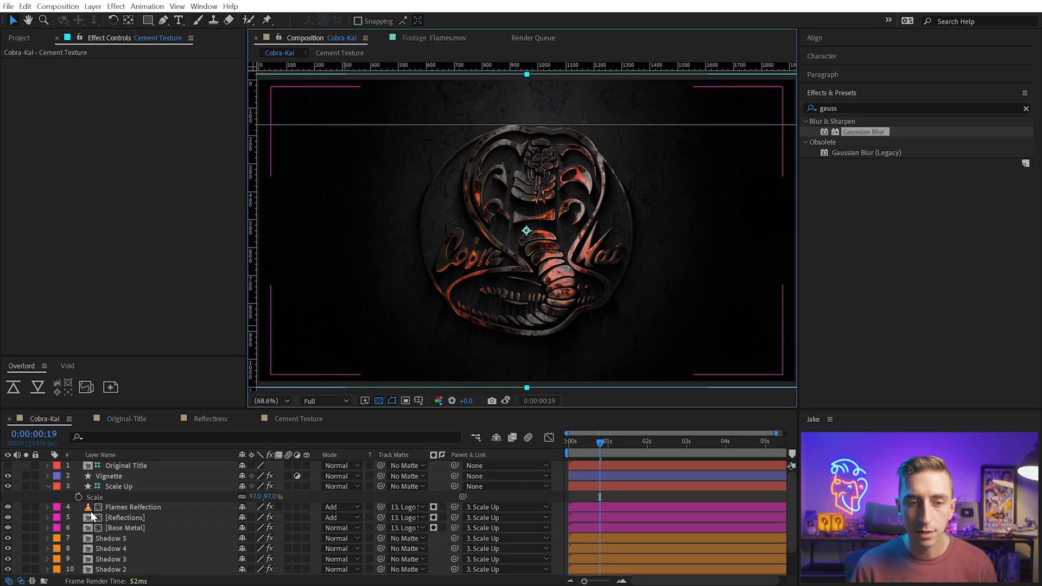
click(78, 497)
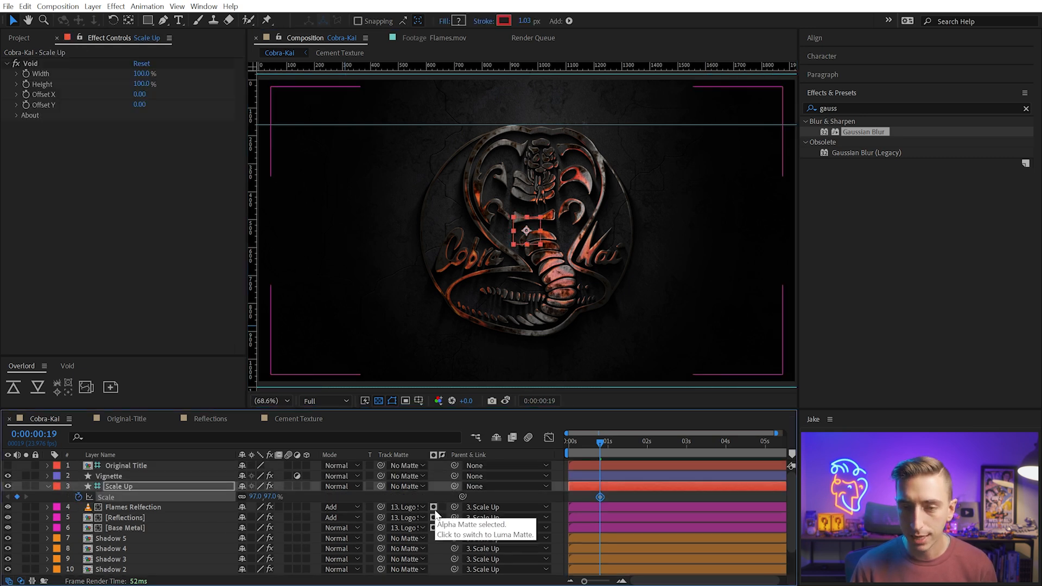
Show Original Title at 0:00:04:17 with preview exposure +13.3, and move the horizontal guide up to its logo's upper edge
click(8, 466)
drag(608, 443, 761, 451)
drag(466, 401, 888, 382)
drag(765, 445, 755, 442)
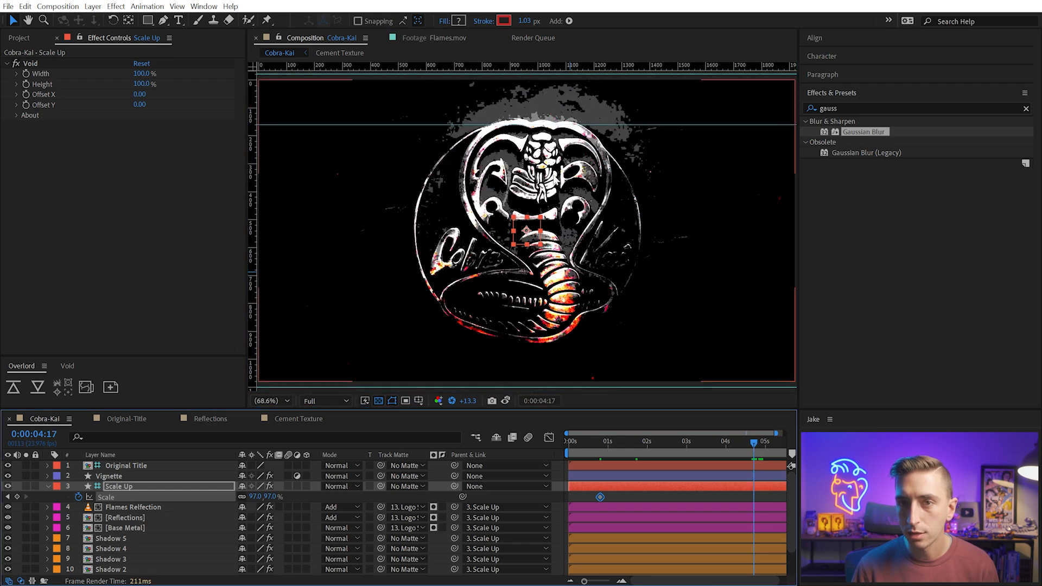
drag(509, 124, 511, 117)
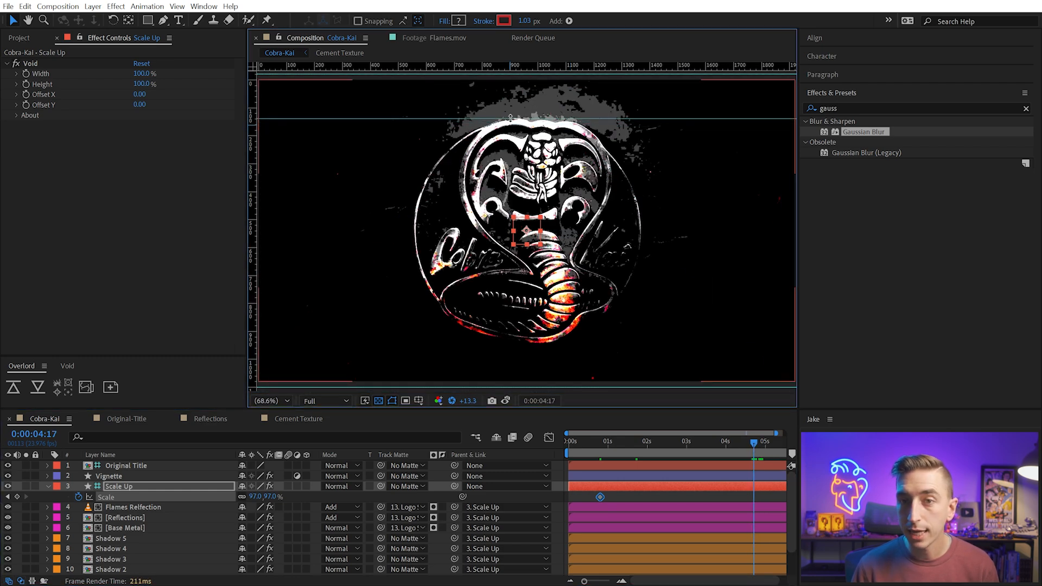
Hide Original Title, reset the preview exposure, and keyframe Scale Up's scale at 103% at 0:00:04:17 to match the guide
click(8, 465)
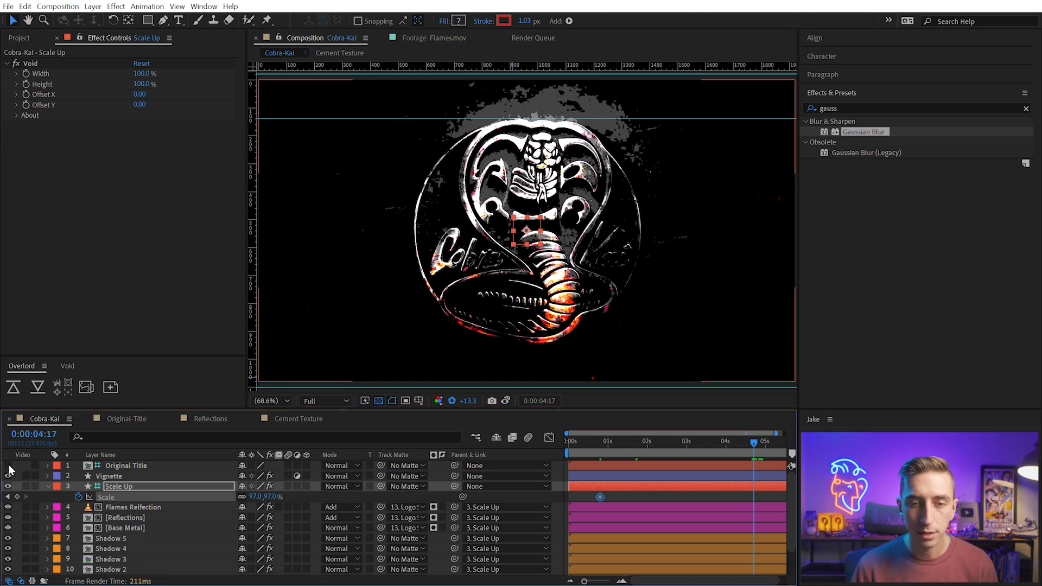
click(452, 402)
click(120, 487)
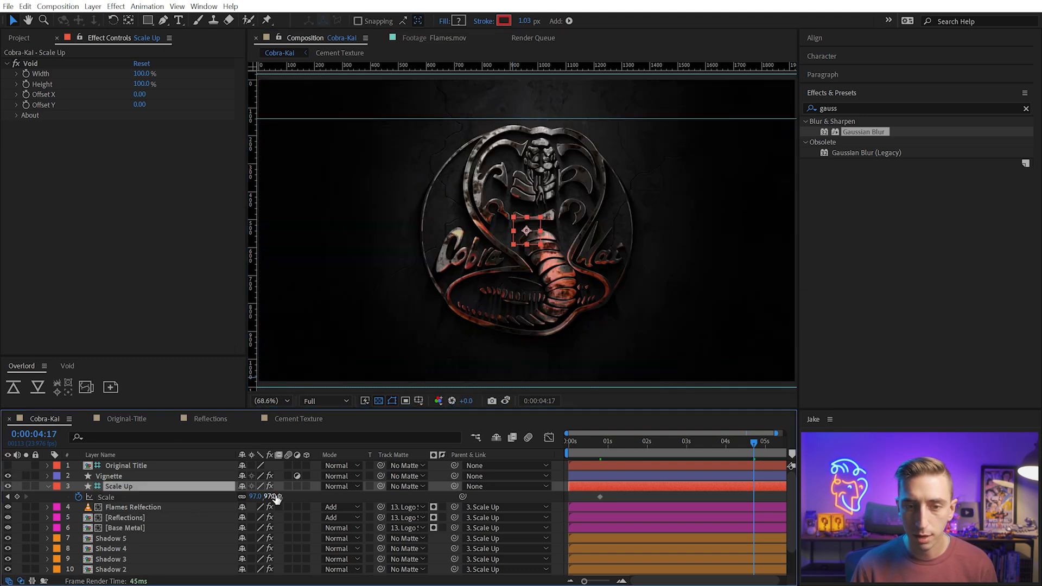
text(102)
key(Return)
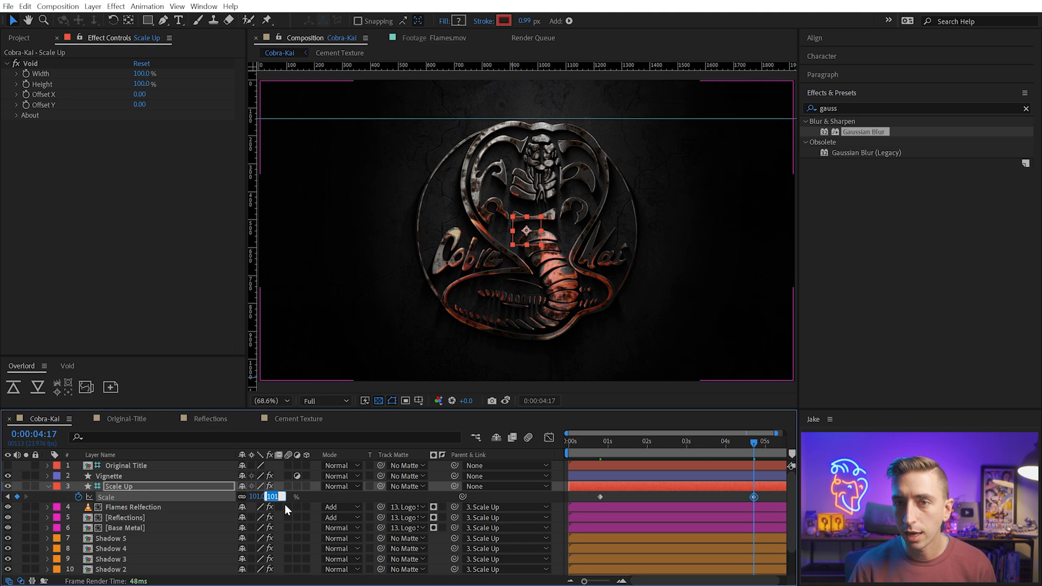
key(Up)
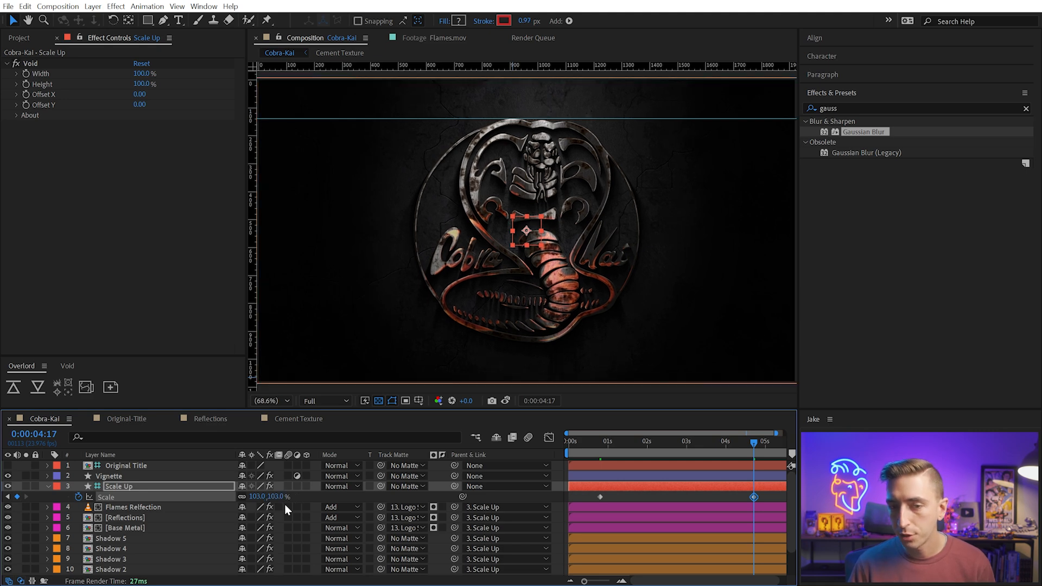
Hide the rulers, and with the Graph Editor open keyframe Scale Up's scale at 95.8% at 0:00:00:00 to keep the speed constant
drag(757, 459, 618, 476)
key(ctrl+r)
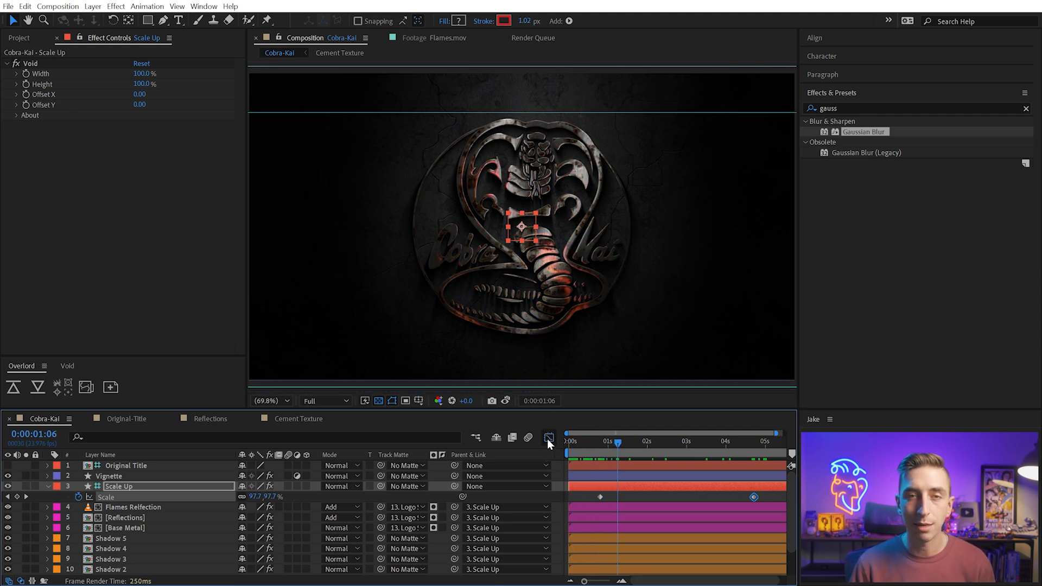
click(548, 438)
key(Home)
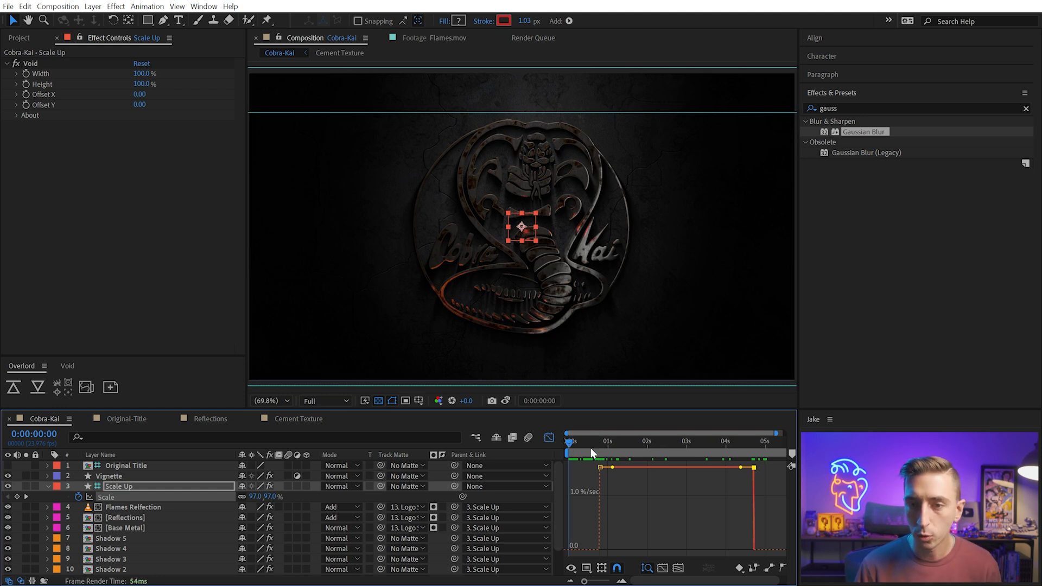
drag(272, 497, 275, 498)
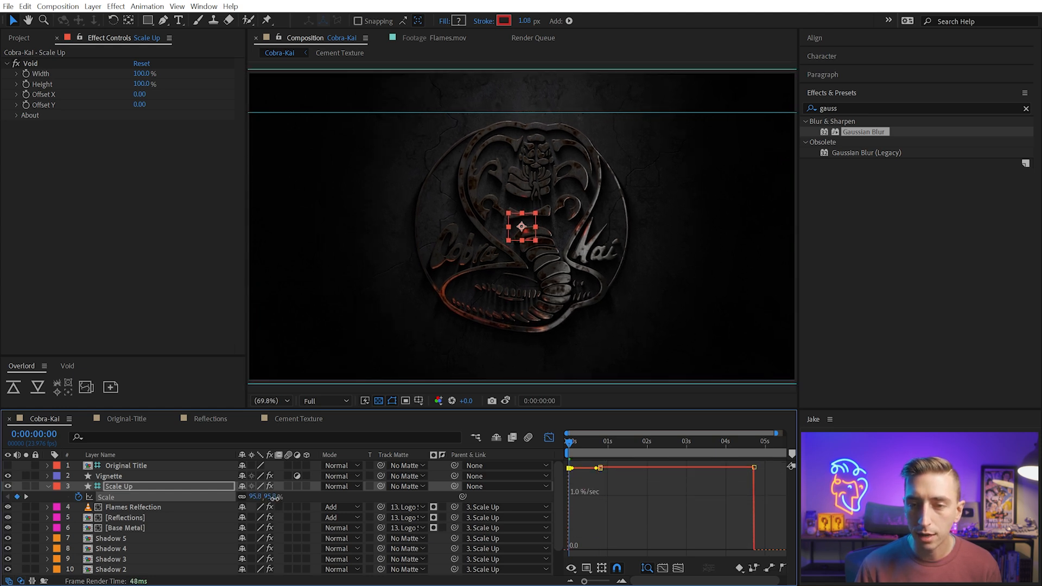
Keyframe Scale Up's scale at 104.4% at 0:00:05:15 to continue the same speed, and close the Graph Editor
drag(594, 445, 785, 446)
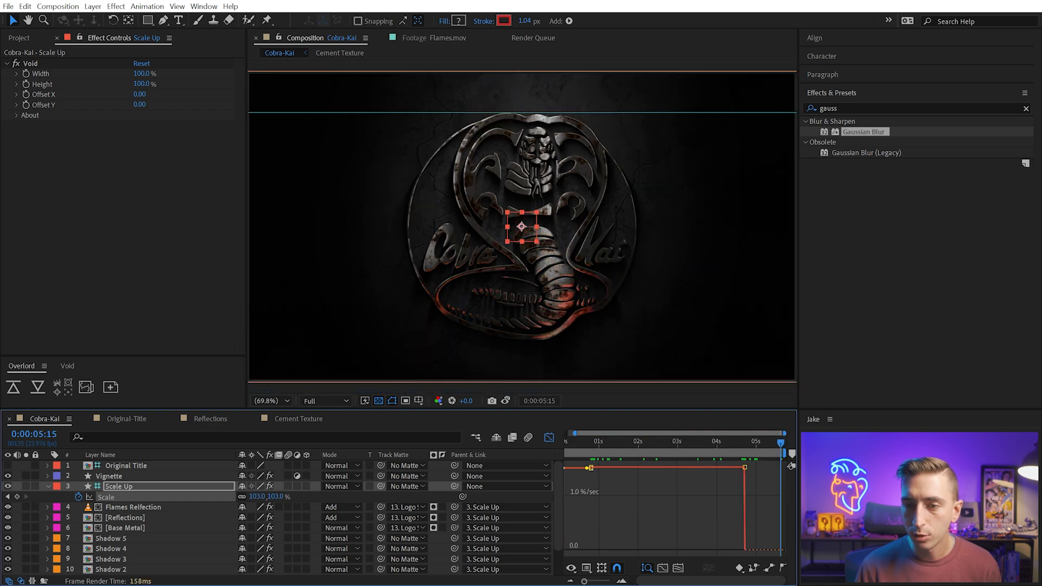
drag(277, 497, 264, 498)
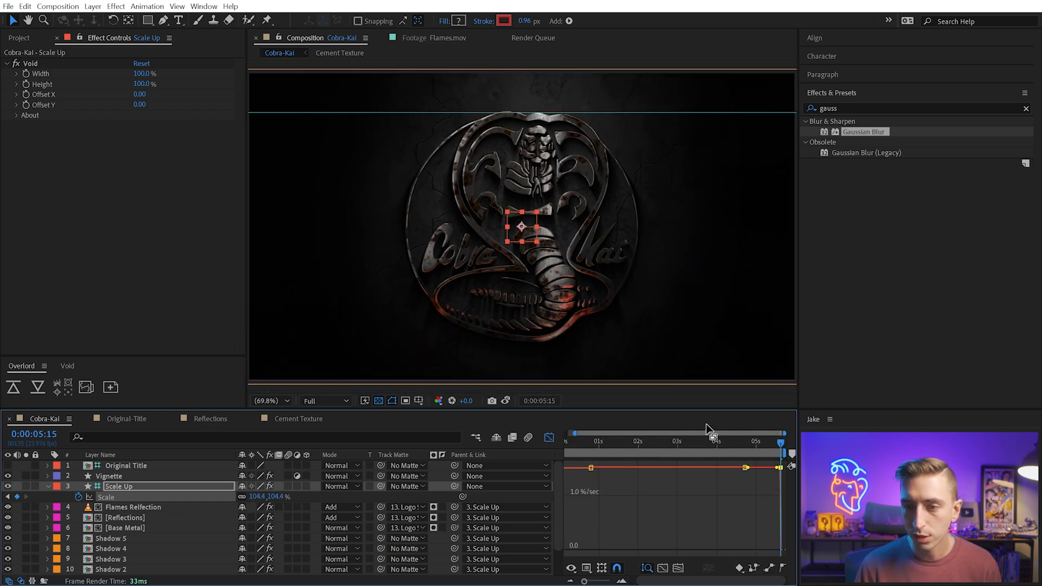
click(549, 437)
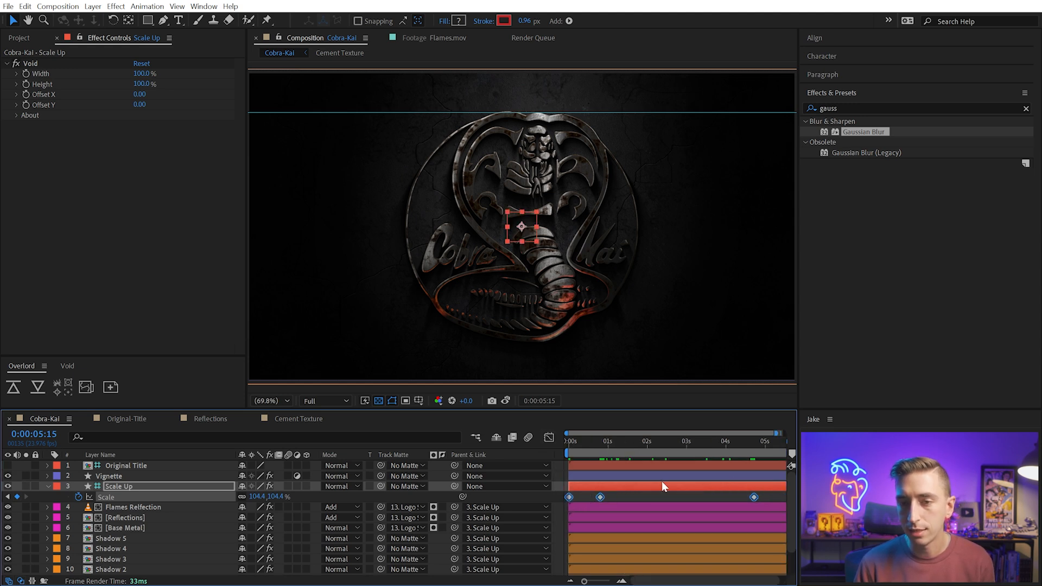
Delete the two middle Scale keyframes on Scale Up, leaving only the first and last
drag(588, 497, 768, 504)
key(Delete)
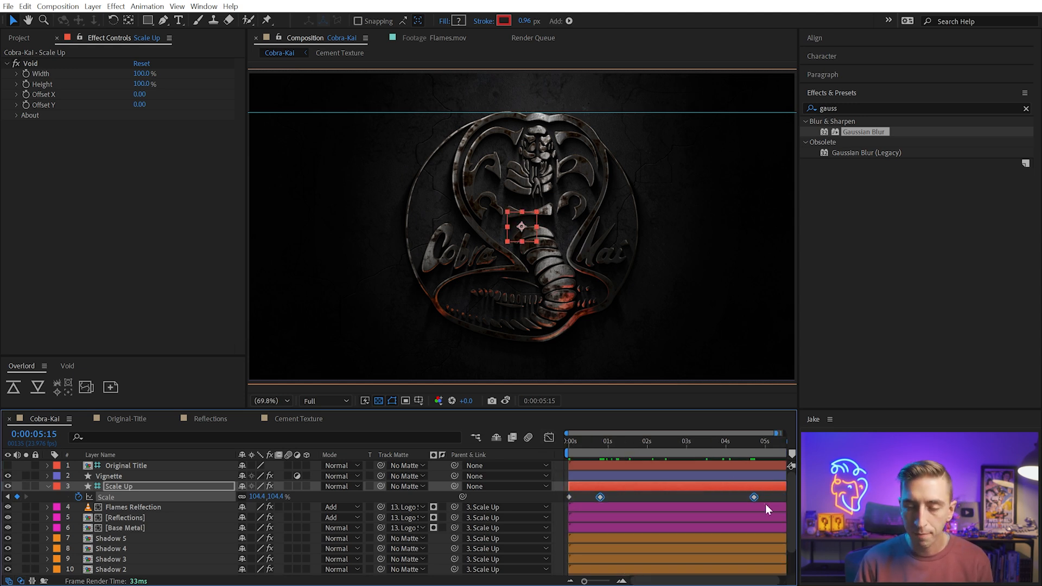
key(minus)
Preview the scale animation across the composition, and turn off the visibility of the Scale Up layer
key(Home)
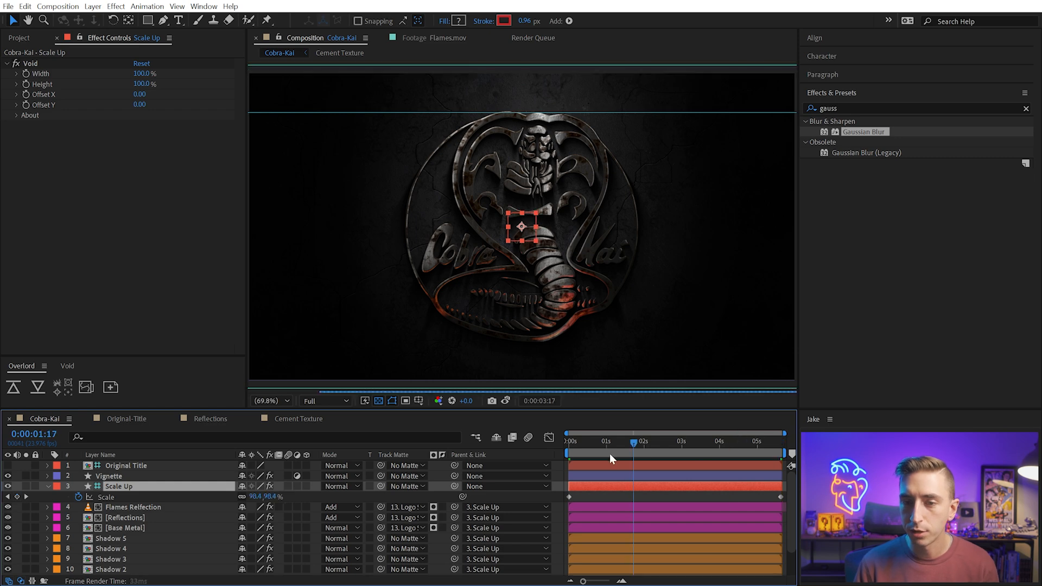
drag(576, 451, 723, 456)
click(8, 486)
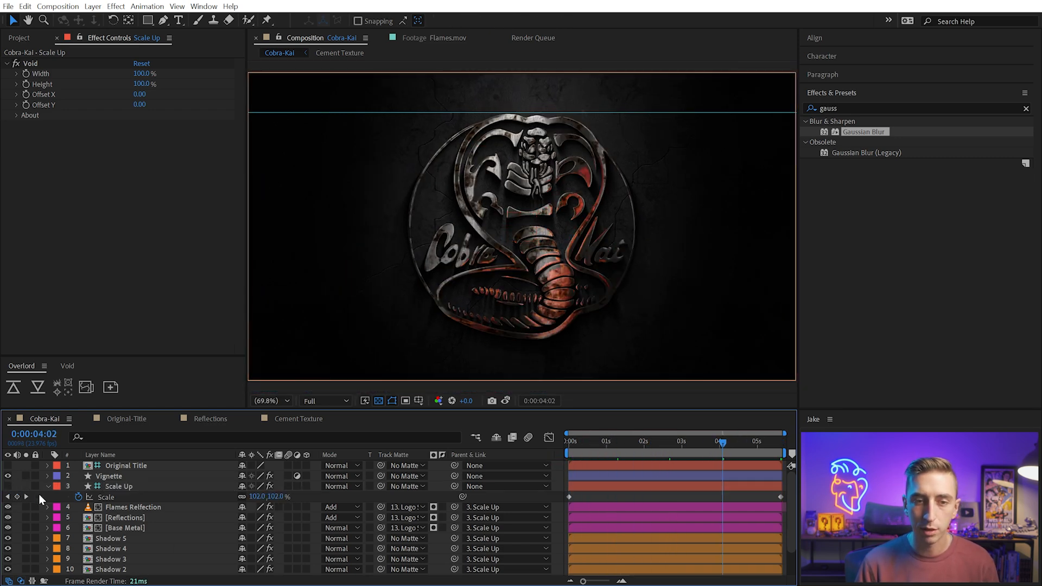
drag(616, 447, 526, 442)
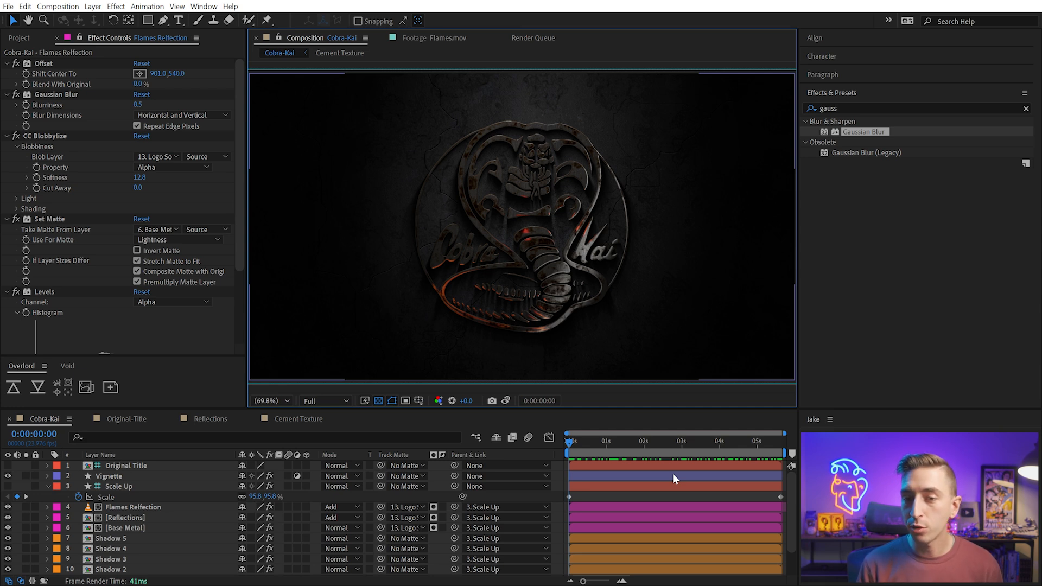
Add a new adjustment layer at the top of the layer stack
click(625, 500)
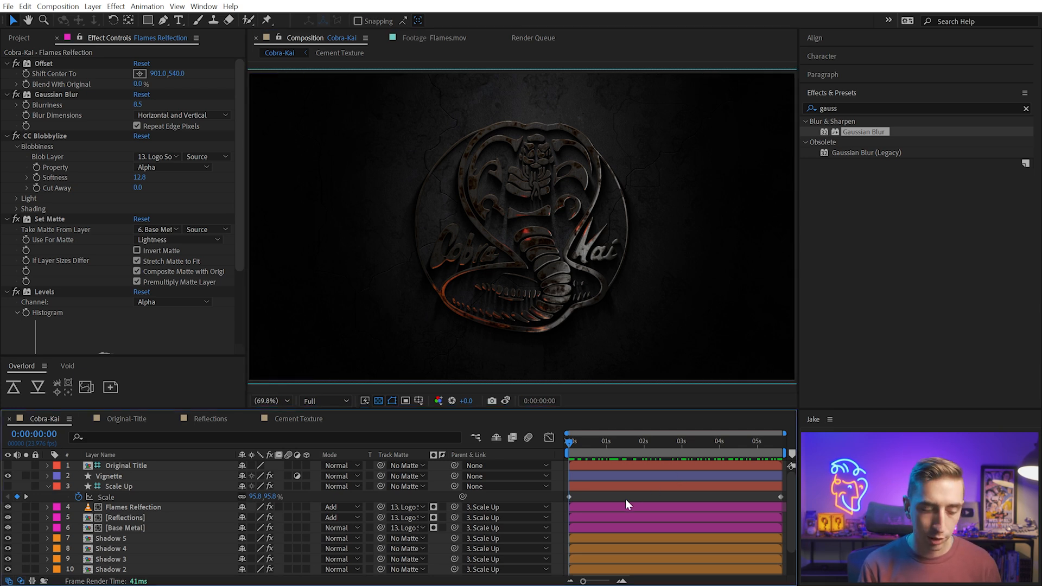
key(ctrl+alt+y)
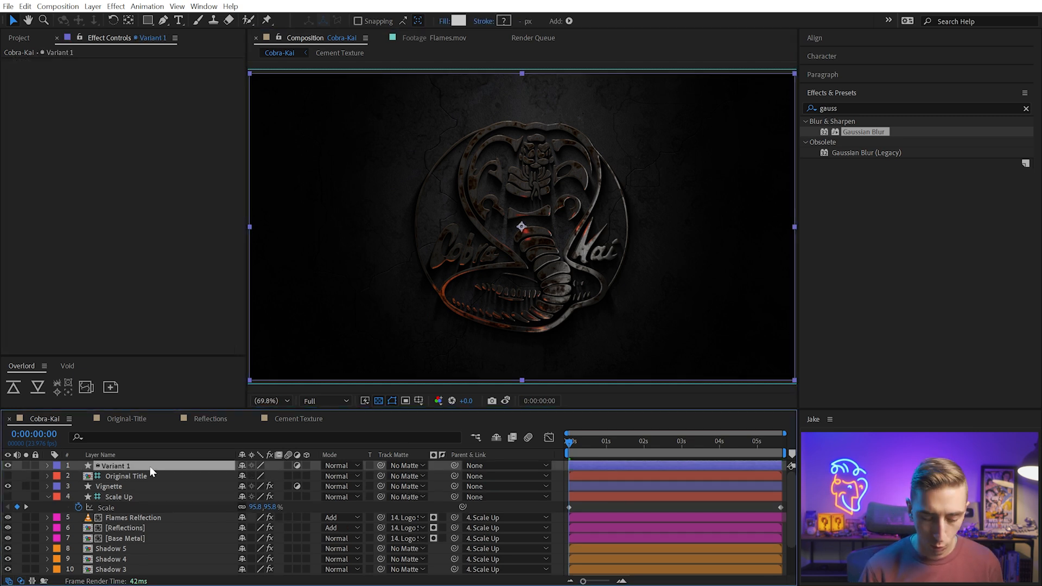
Rename the new adjustment layer Fade In/Out and move it below the Vignette layer
key(Return)
text(Fade In/Out)
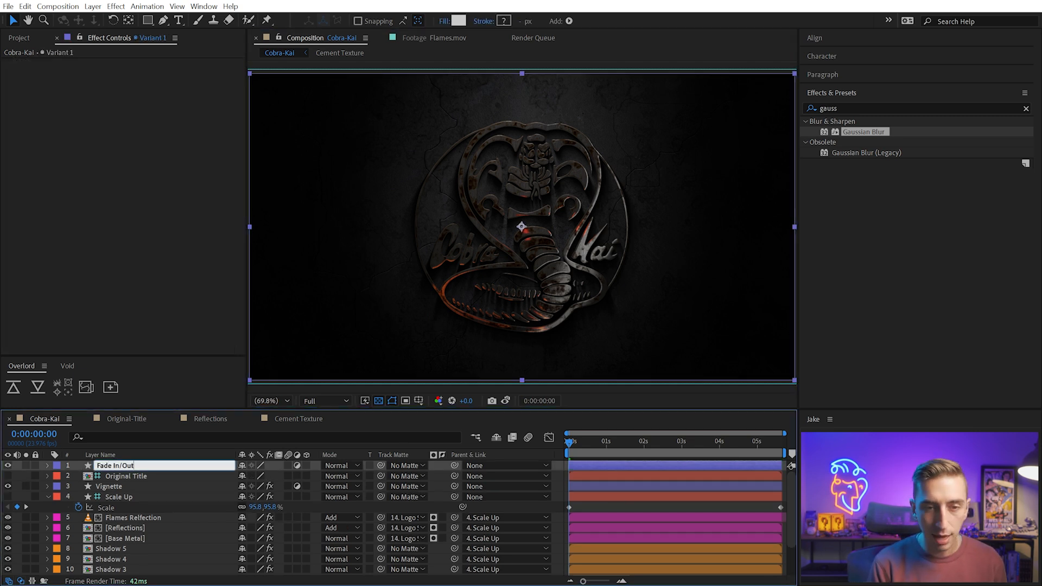
key(Return)
drag(144, 465, 152, 490)
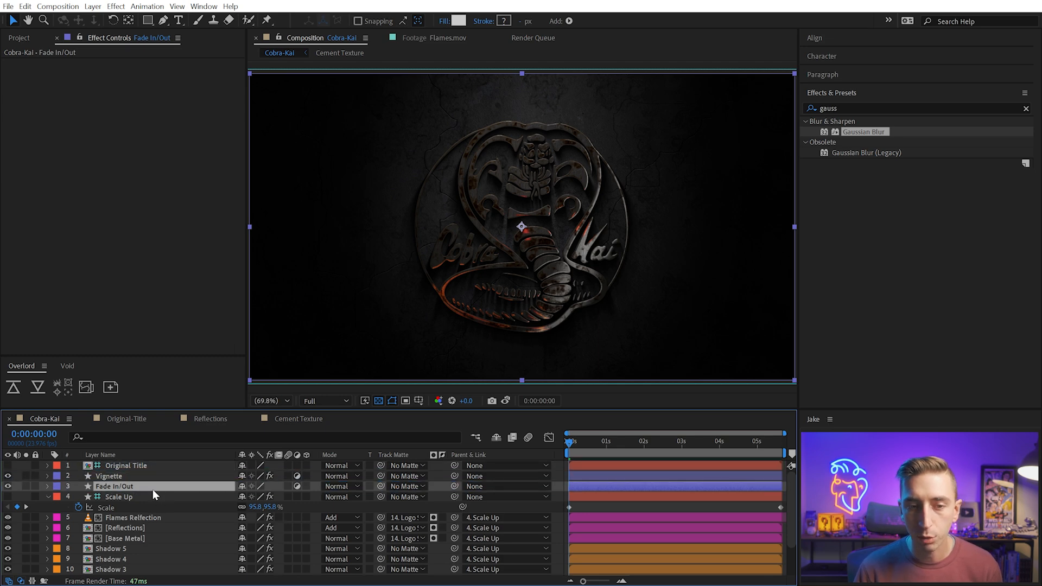
Find the Levels effect and apply it to the Fade In/Out layer
key(ctrl+5)
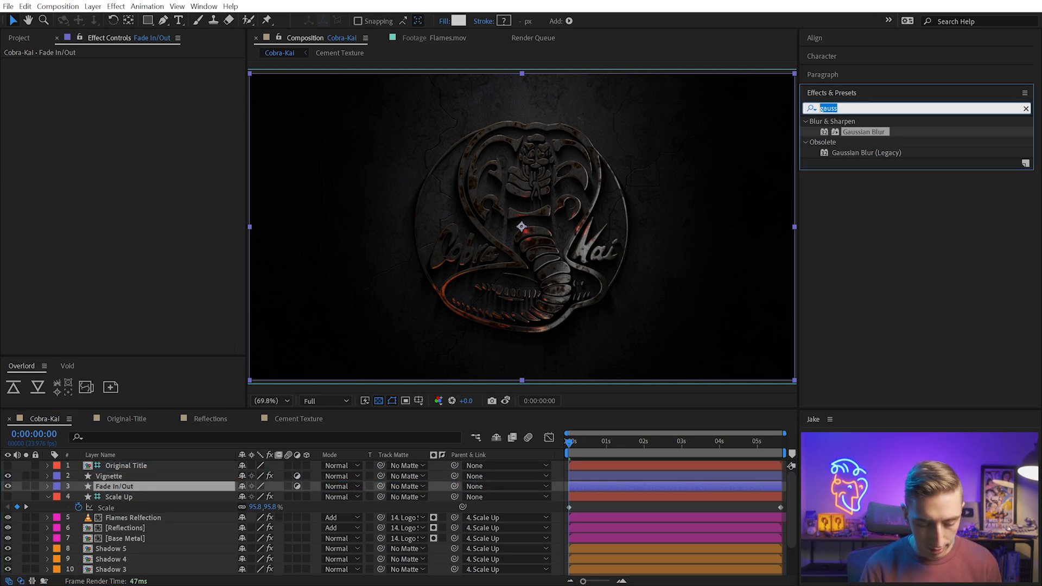
text(levels)
double_click(853, 195)
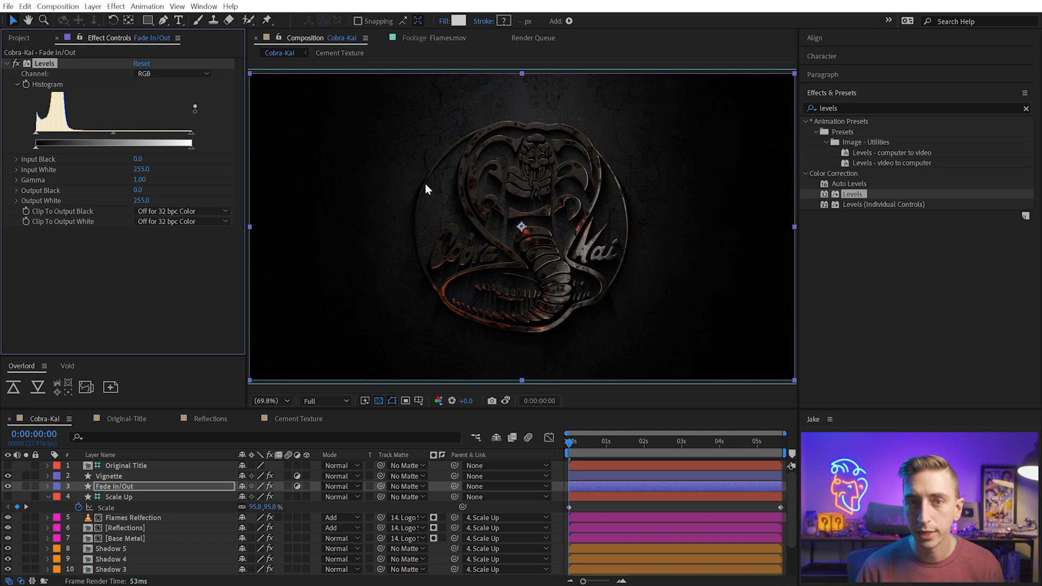
Set Levels' Input Black to 54 and Output White to 0, and start keyframing its Histogram at 0:00:00:00
click(559, 448)
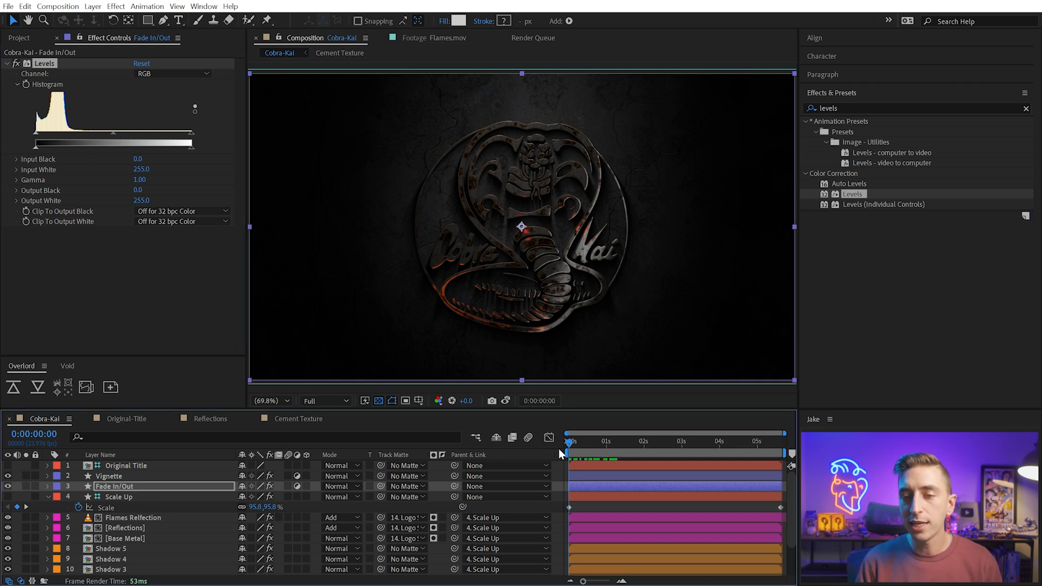
click(598, 446)
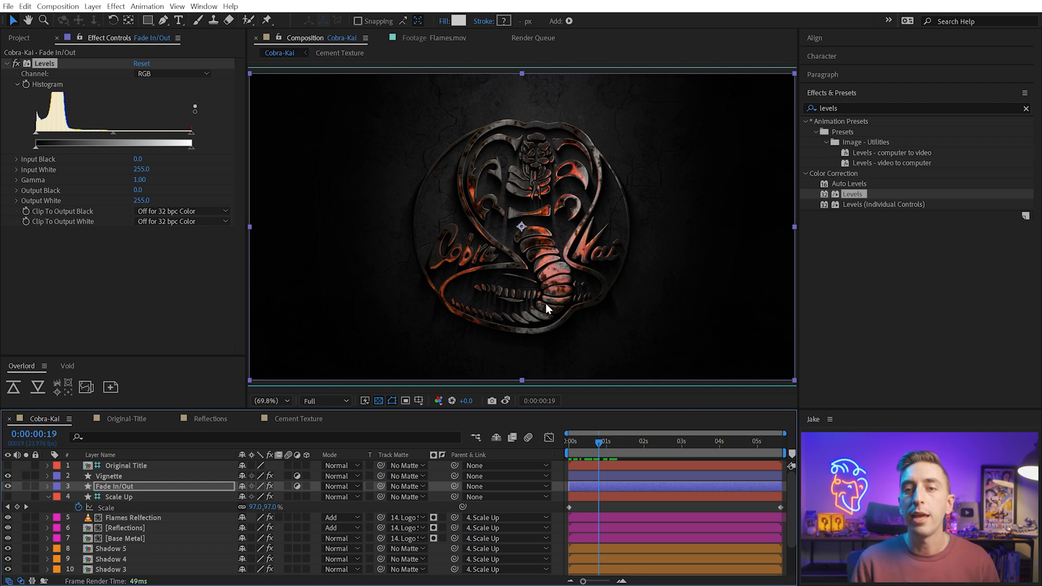
drag(36, 133, 71, 133)
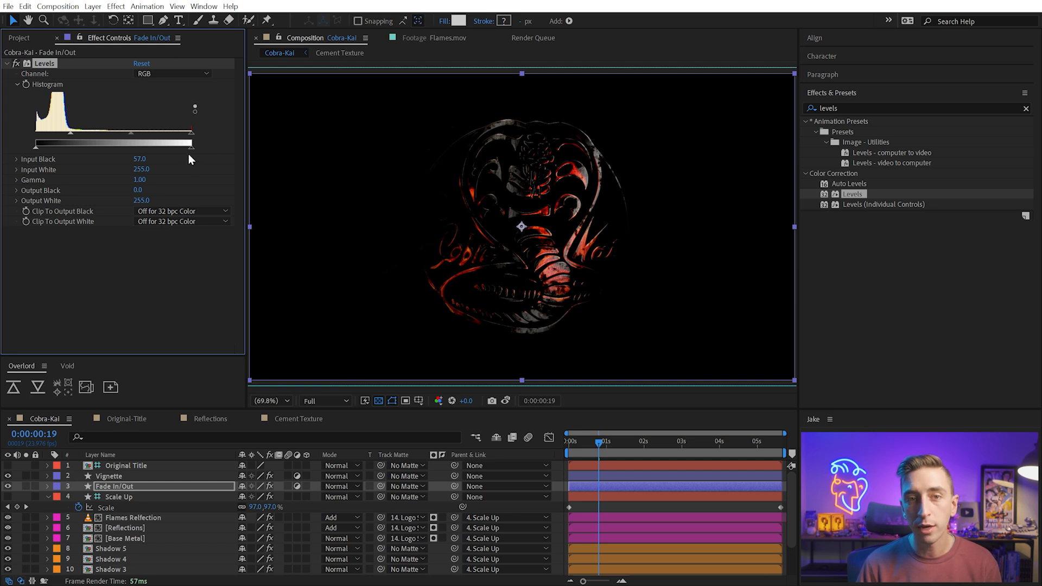
drag(191, 147, 224, 161)
drag(43, 161, 0, 147)
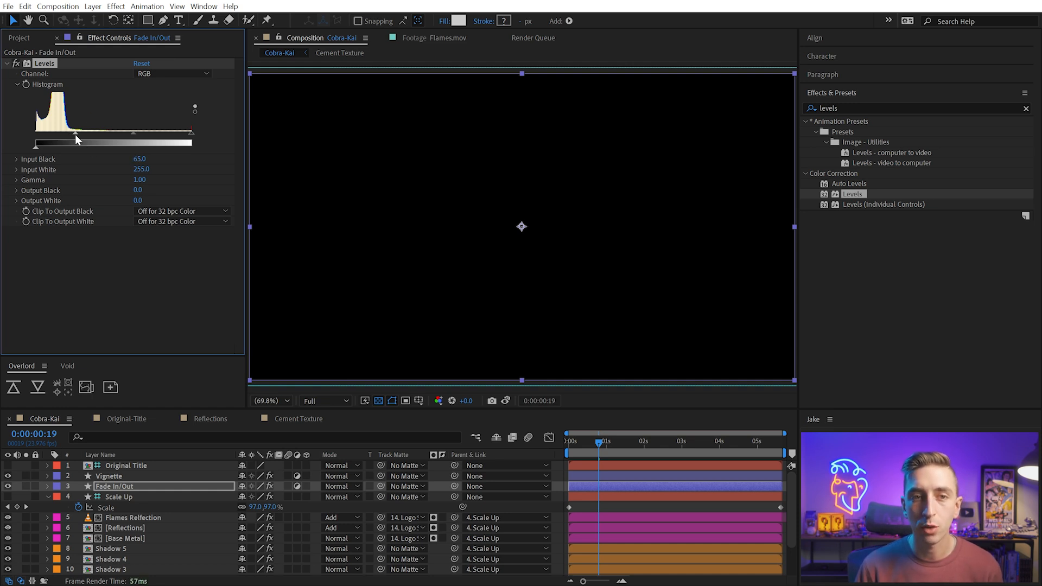
drag(69, 134, 67, 132)
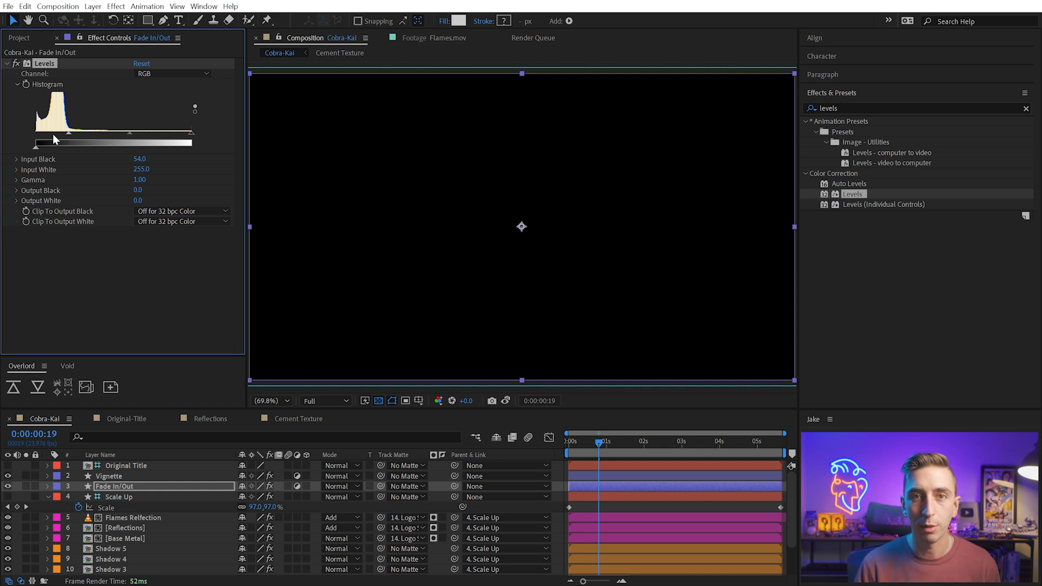
drag(607, 453, 548, 454)
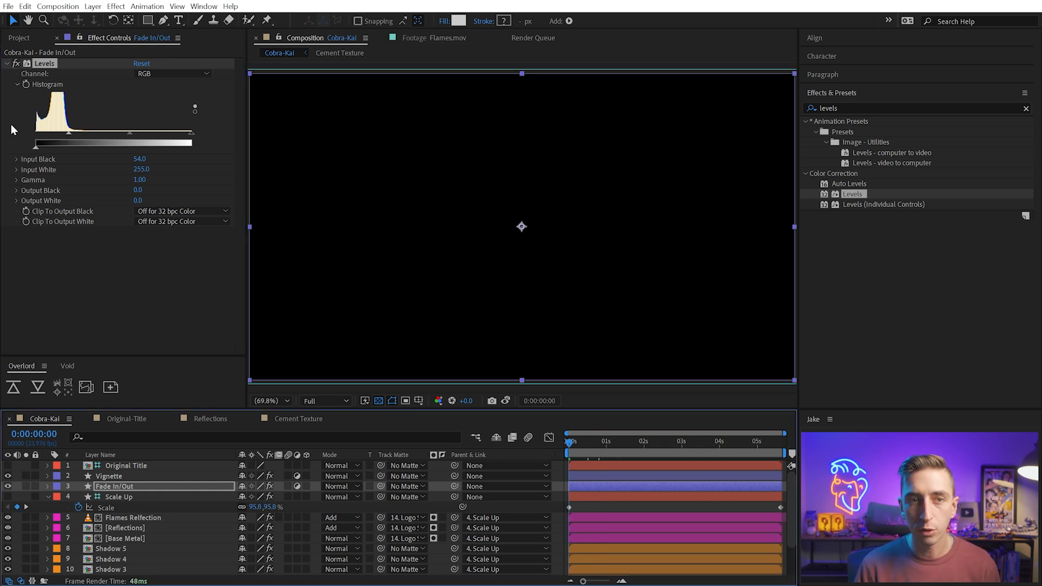
click(27, 86)
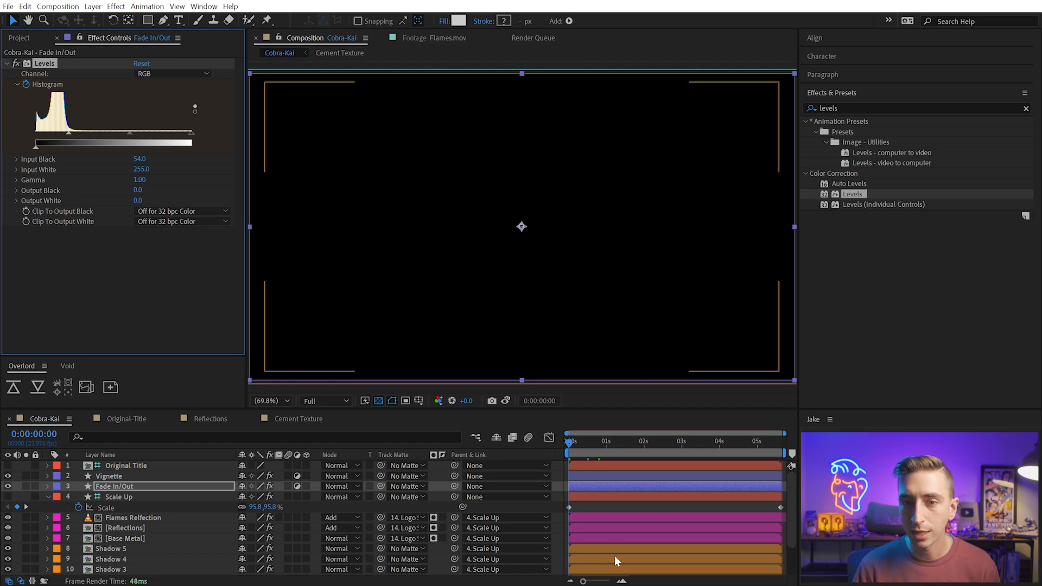
Using Original Title as timing reference, reset Levels to its defaults at 0:00:02:05 and reveal the Fade In/Out keyframes
drag(581, 446, 652, 443)
click(7, 465)
click(26, 465)
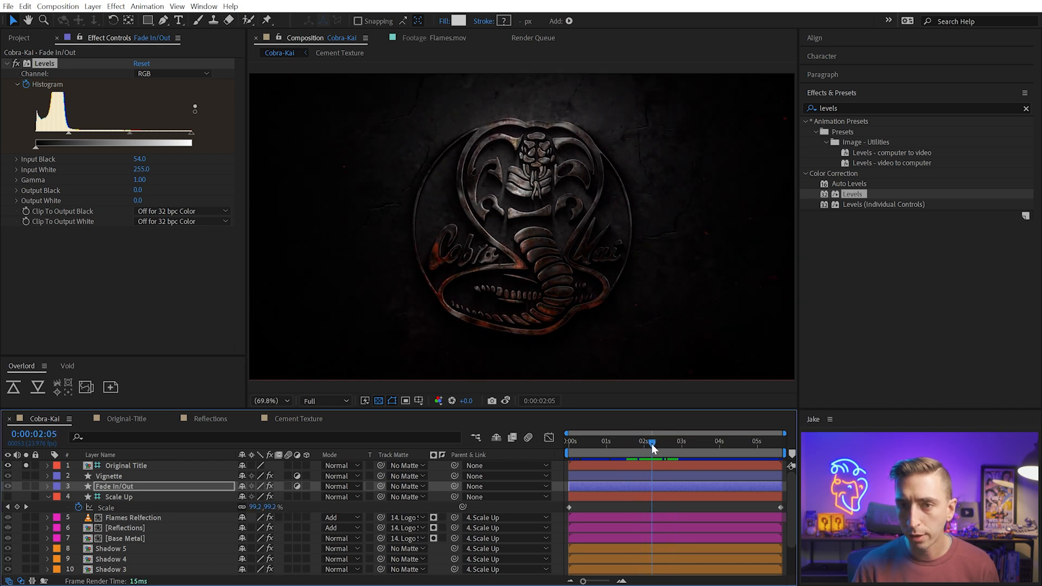
click(26, 466)
click(7, 466)
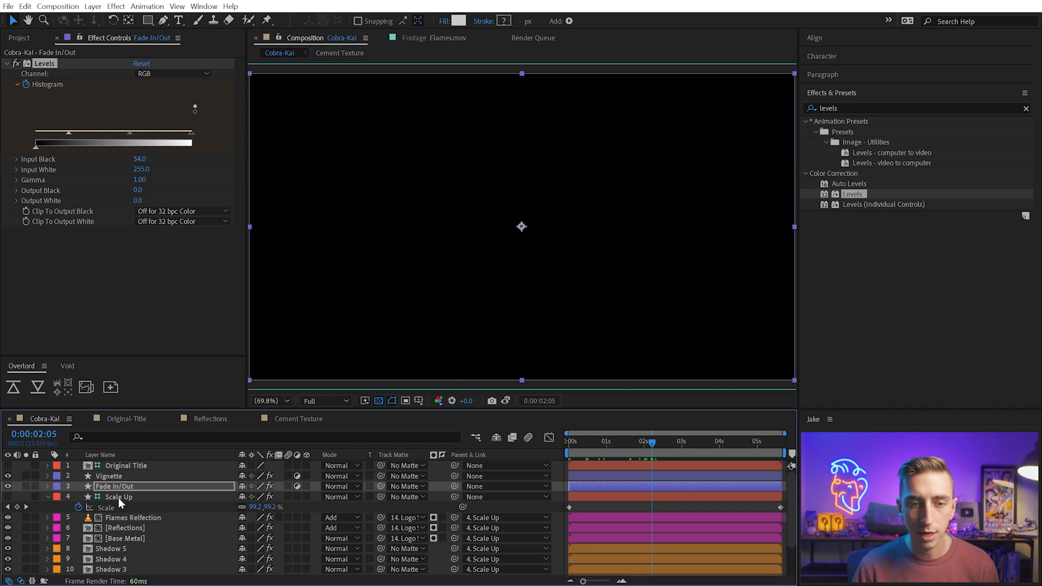
click(117, 499)
click(115, 487)
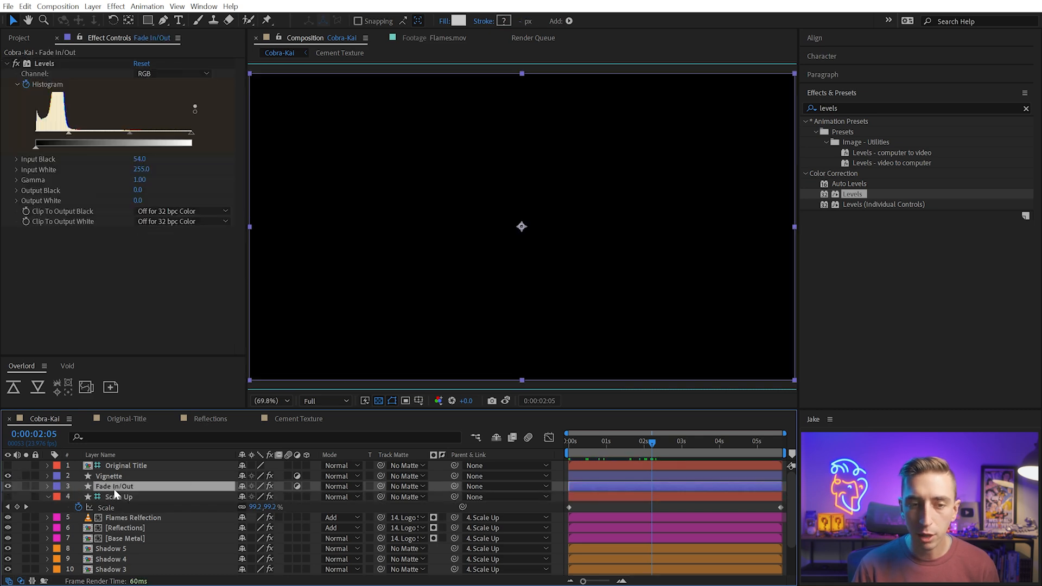
click(80, 67)
click(142, 64)
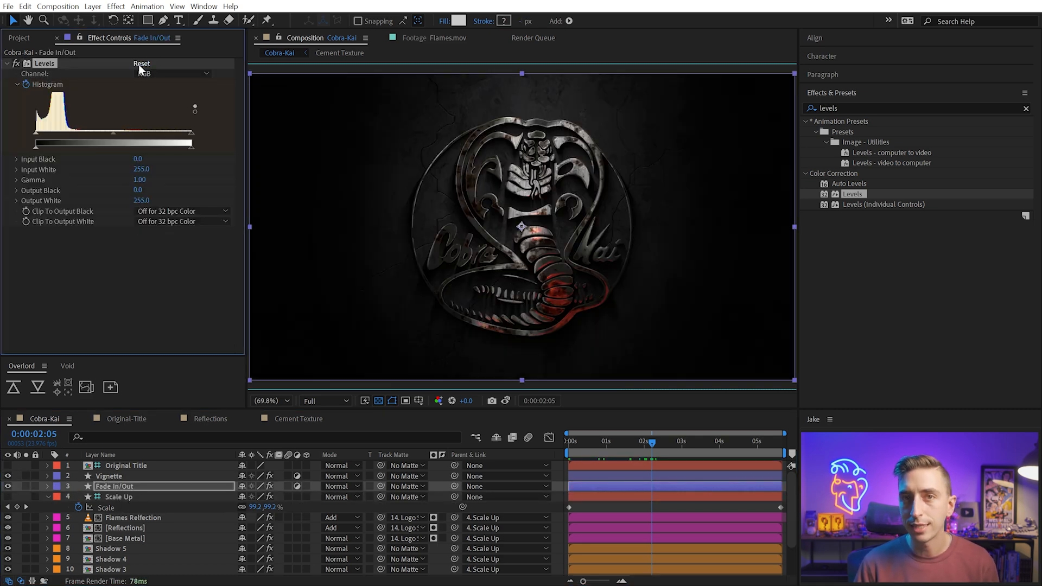
key(u)
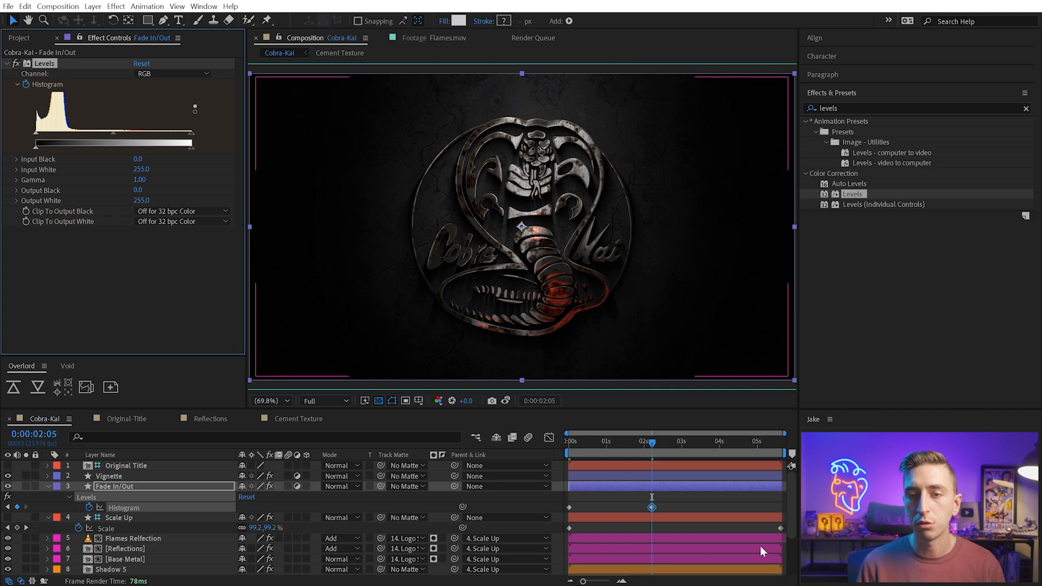
Apply Easy Ease to the Histogram keyframe at 0:00:02:05, check its curve in the Graph Editor, and review the fade-in
drag(630, 443, 662, 468)
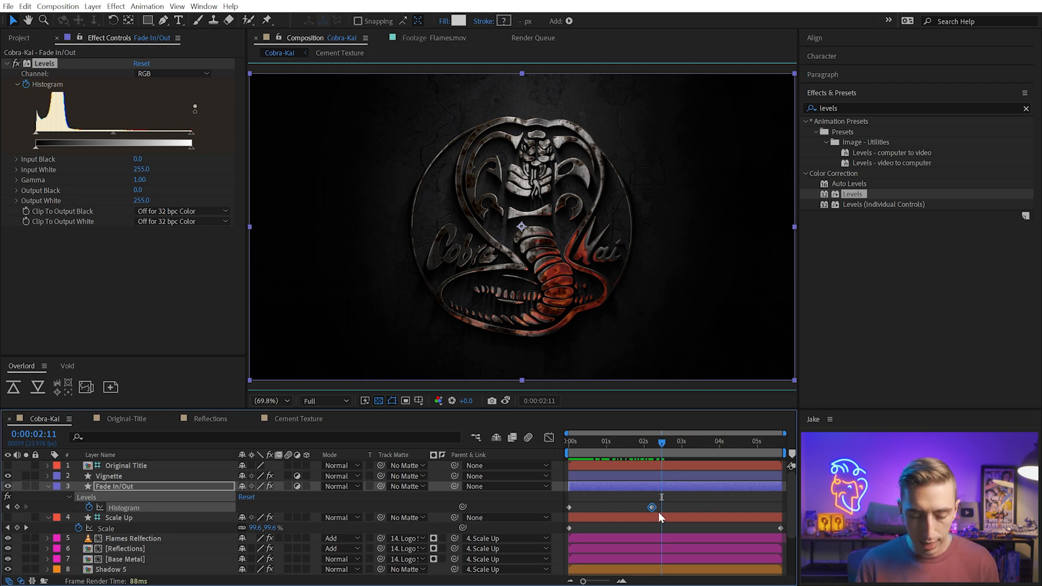
key(F9)
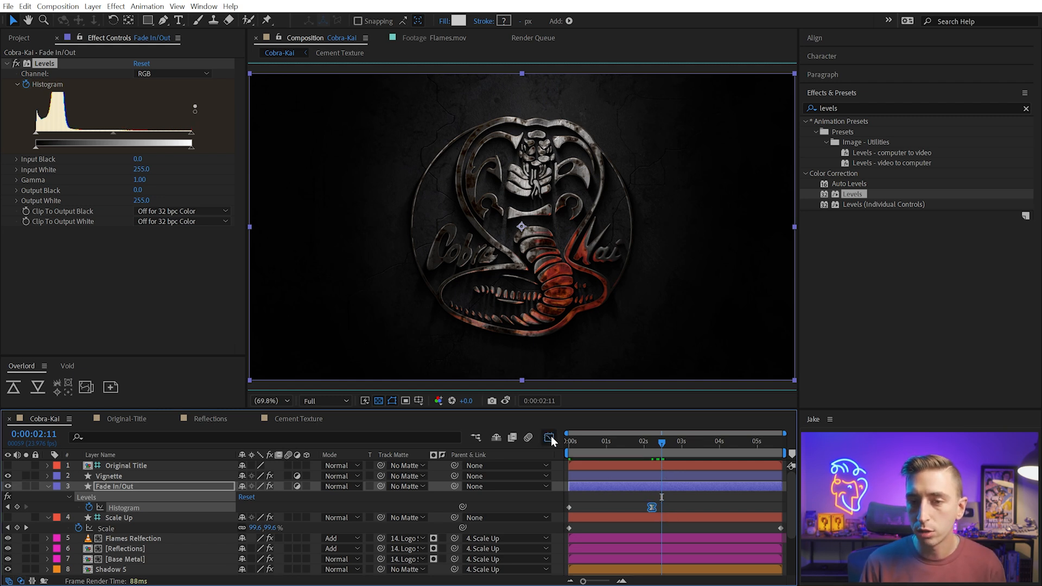
click(549, 438)
drag(640, 551, 641, 551)
click(549, 437)
drag(589, 445, 687, 457)
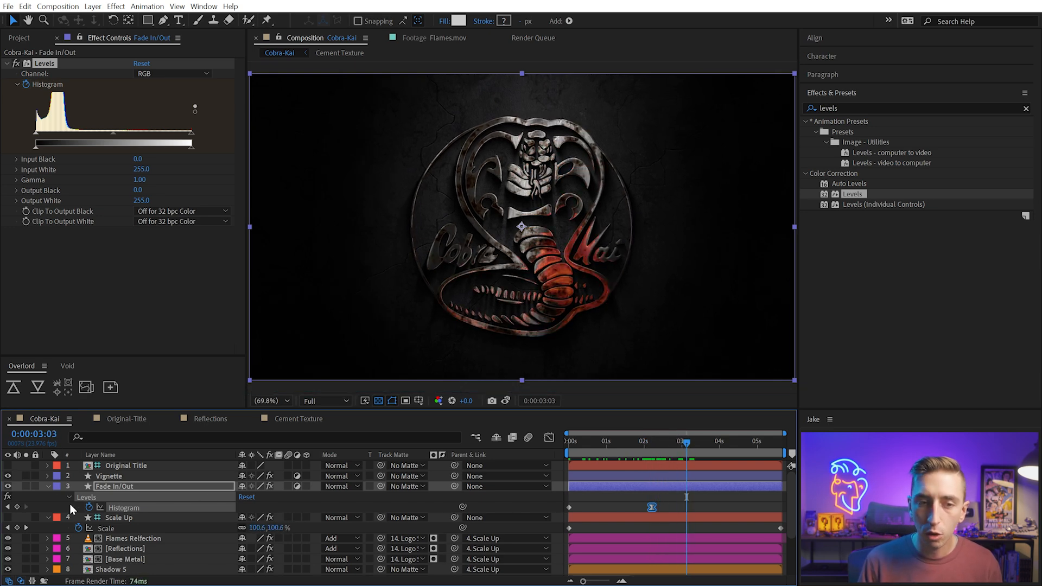
Find where the fade-out starts in the soloed Original Title, and add a Histogram hold keyframe on Fade In/Out at 0:00:03:09
click(25, 466)
key(F2)
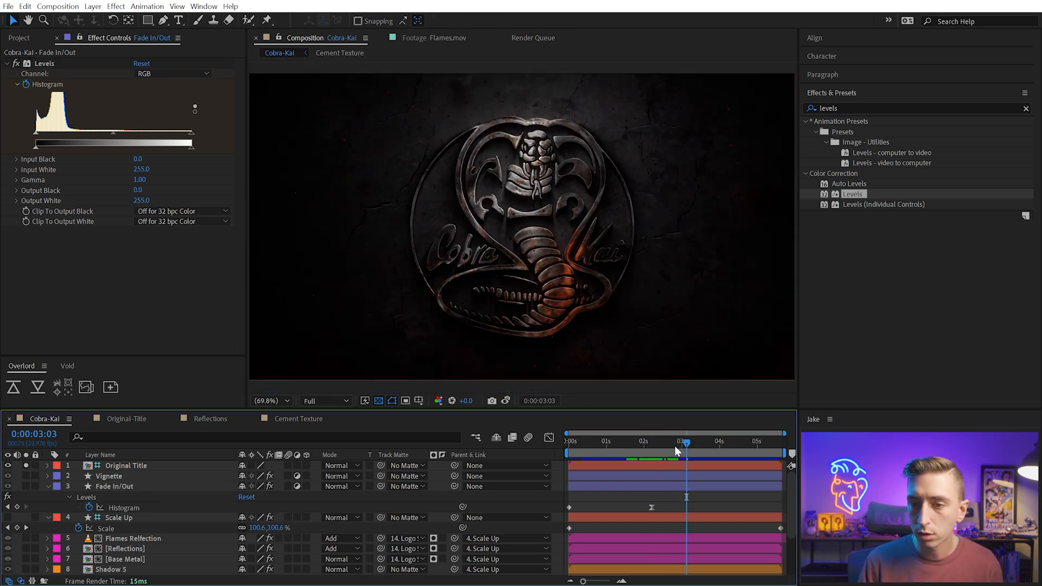
mouse_move(679, 443)
mouse_down()
mouse_move(708, 440)
mouse_move(695, 444)
mouse_up()
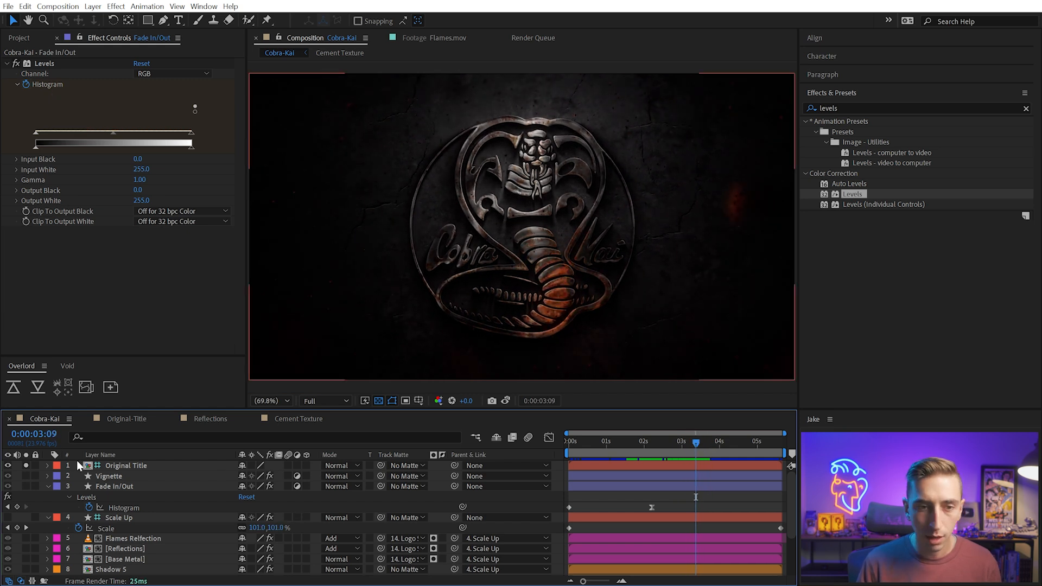
click(25, 465)
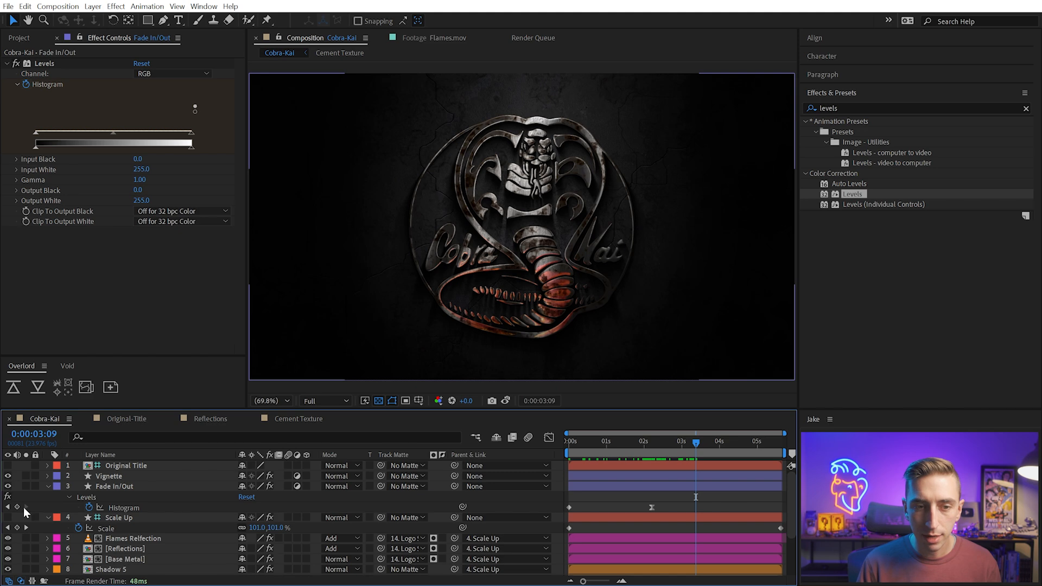
click(17, 507)
Match the end of the fade-out to Original Title and paste a copy of the first Histogram keyframe at 0:00:05:02
drag(709, 442, 762, 443)
click(26, 466)
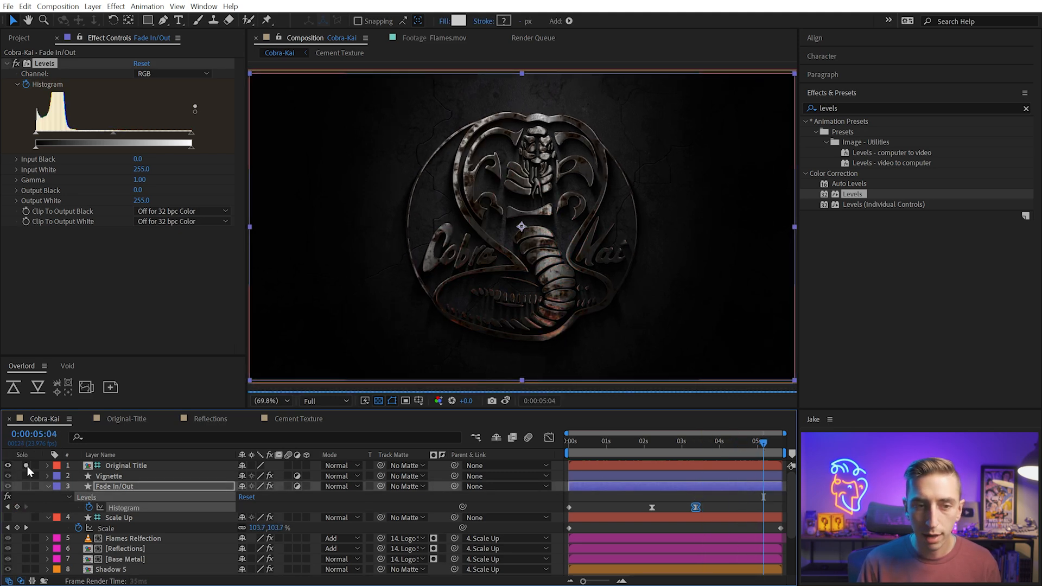
mouse_move(758, 444)
mouse_down()
mouse_move(744, 445)
mouse_move(760, 443)
mouse_up()
click(25, 465)
click(8, 465)
click(570, 508)
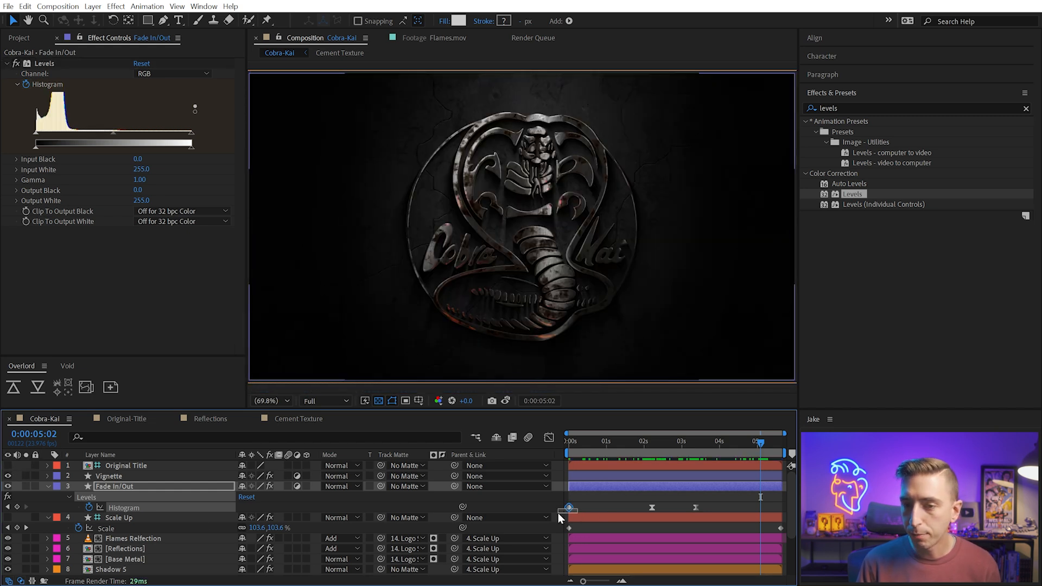
key(ctrl+c)
key(ctrl+v)
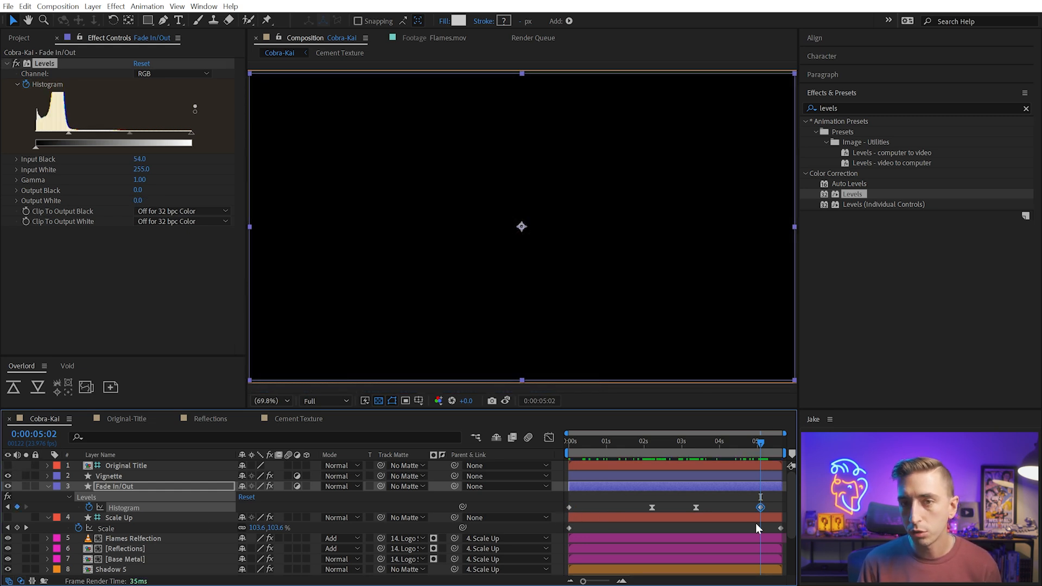
Review the fade near the start, then find the Tint effect and apply it to Fade In/Out after Levels
drag(757, 444, 593, 471)
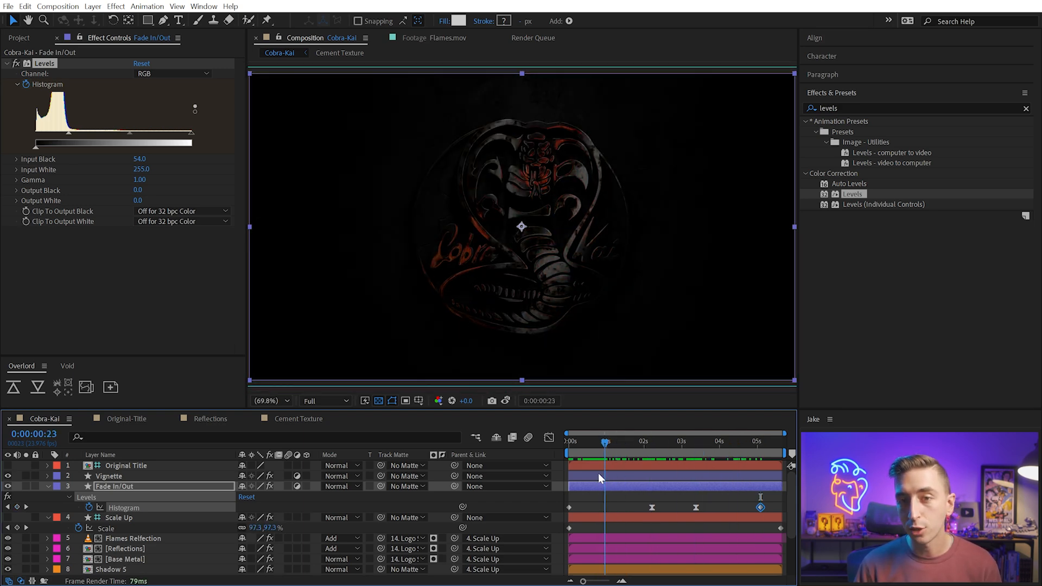
click(838, 108)
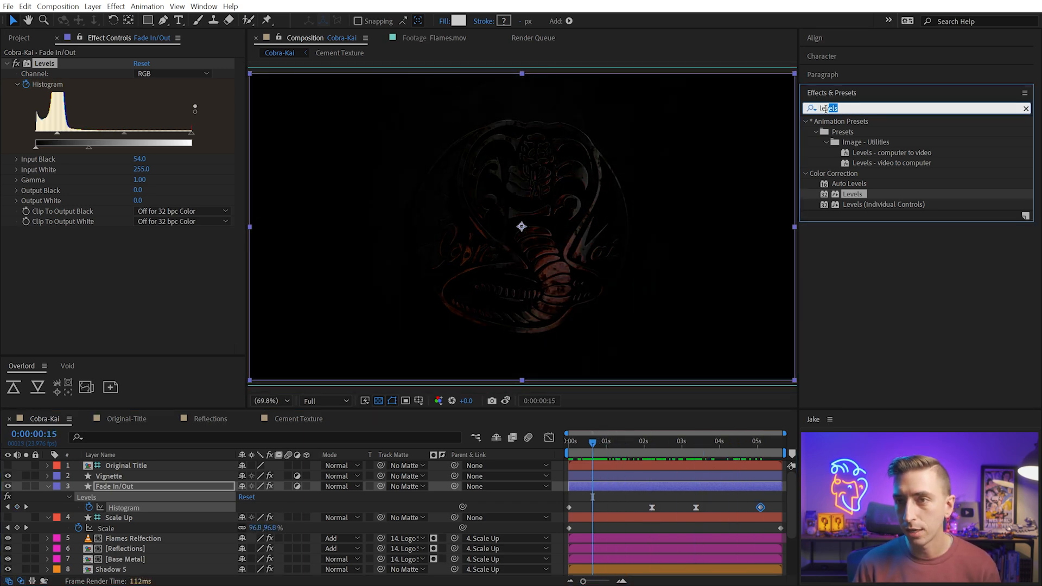
text(tint)
drag(847, 172, 135, 300)
Keyframe Tint's Amount to Tint at 46% and move that keyframe to the first frame
drag(139, 263, 106, 262)
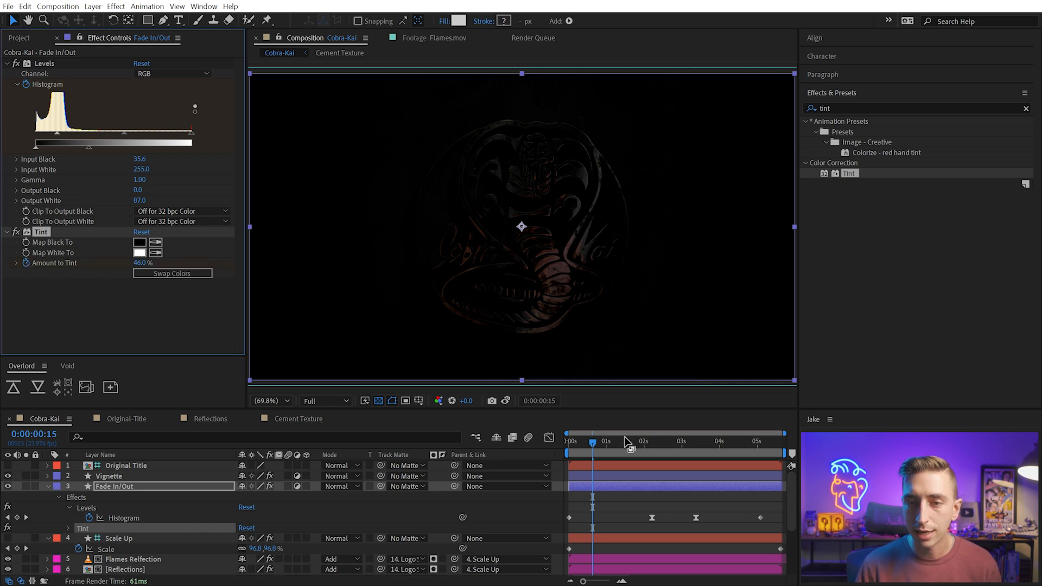
key(u)
key(u)
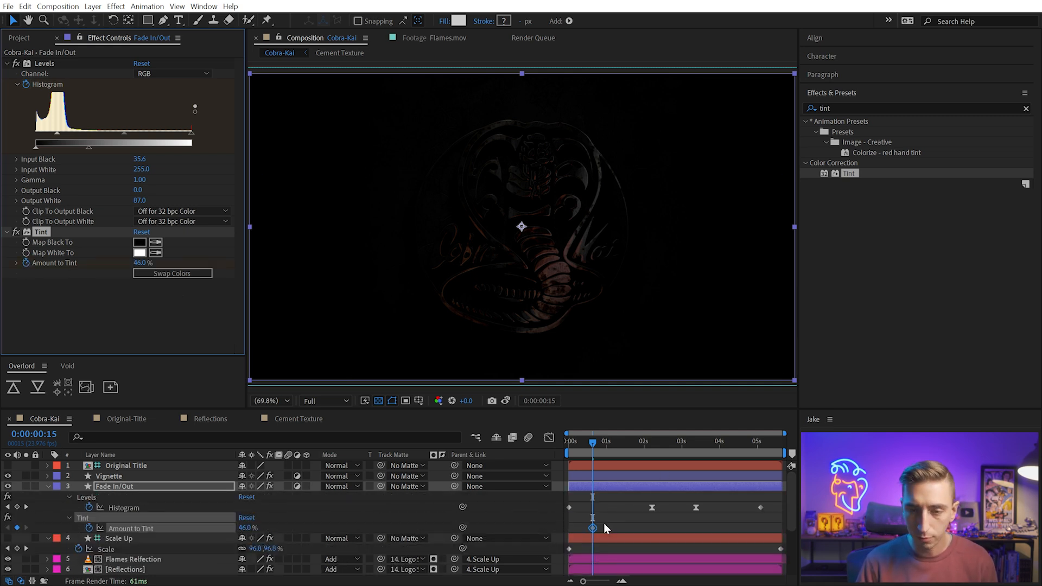
drag(593, 528, 572, 528)
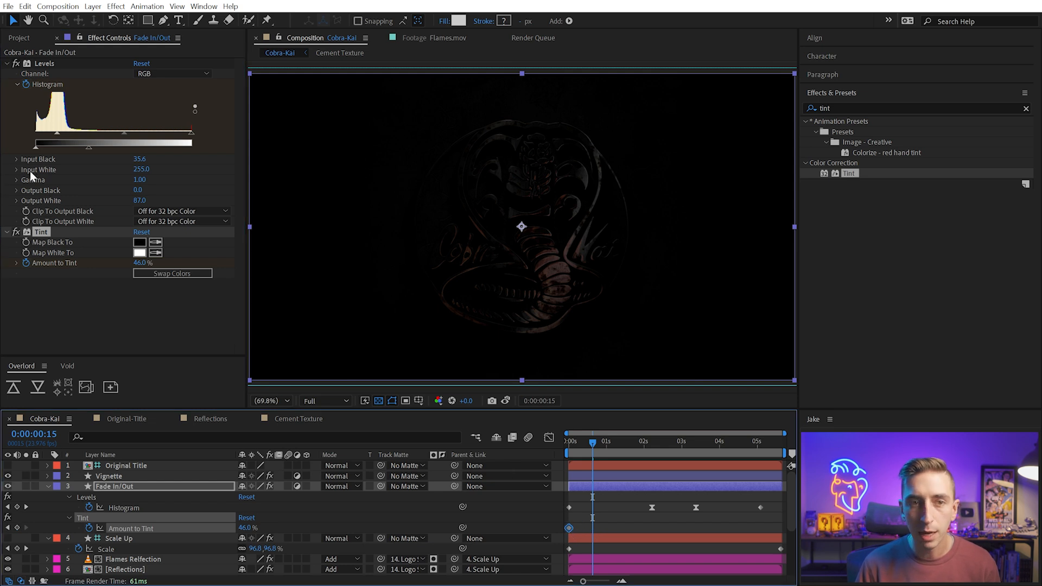
click(16, 235)
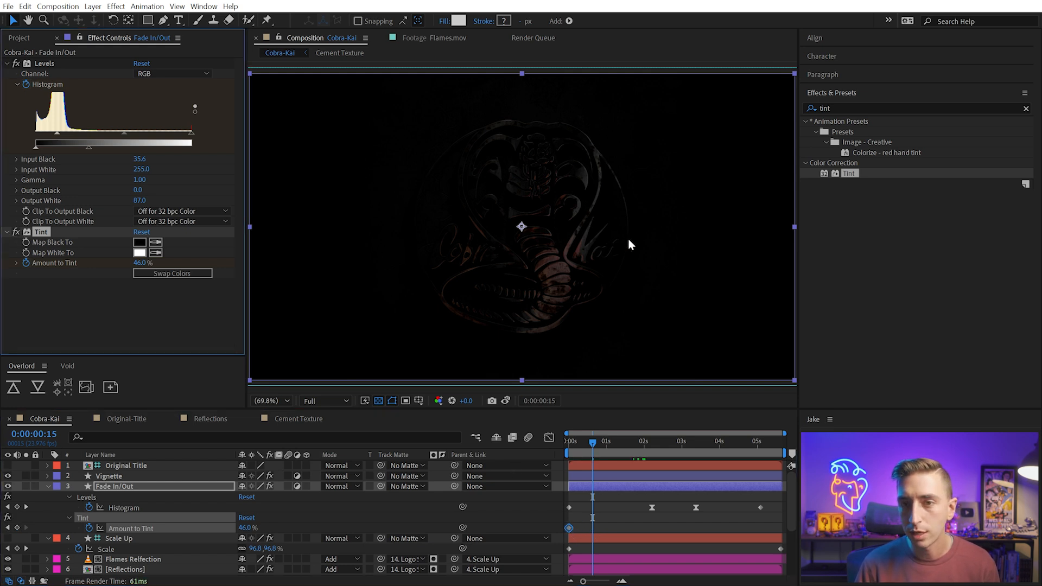
Keyframe Amount to Tint at 0% at 0:00:02:05 and apply Easy Ease to that keyframe
drag(598, 445, 655, 452)
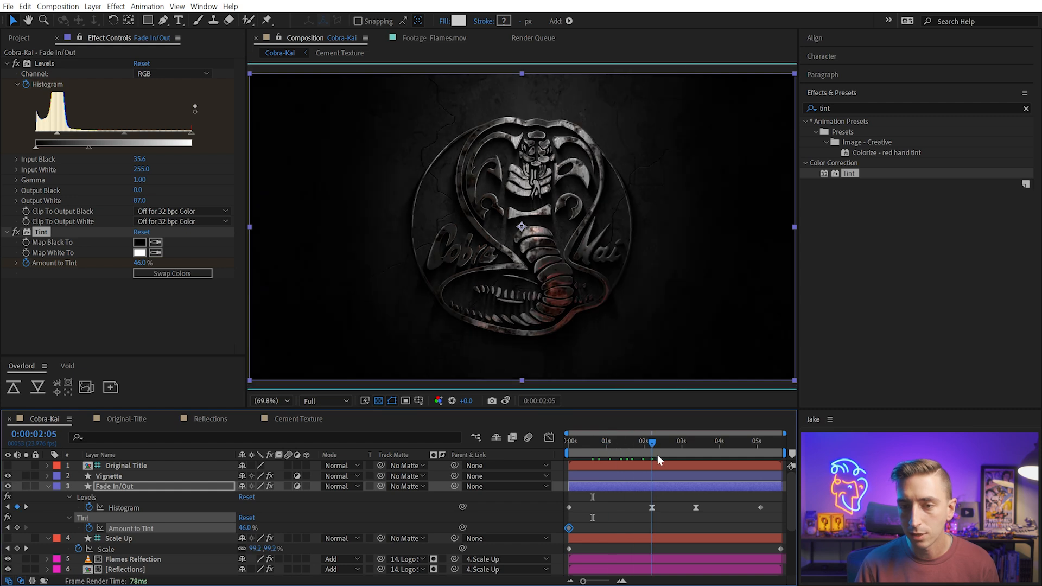
drag(143, 264, 92, 266)
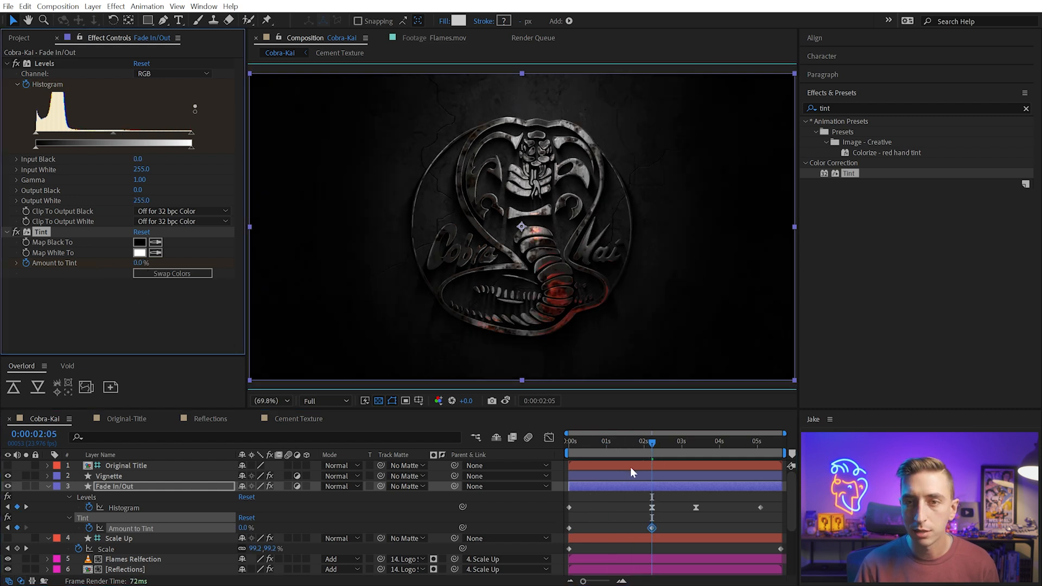
key(F9)
Add an Amount to Tint hold keyframe at 0:00:03:09 and paste a copy of the first one at 0:00:05:02
drag(640, 447, 698, 464)
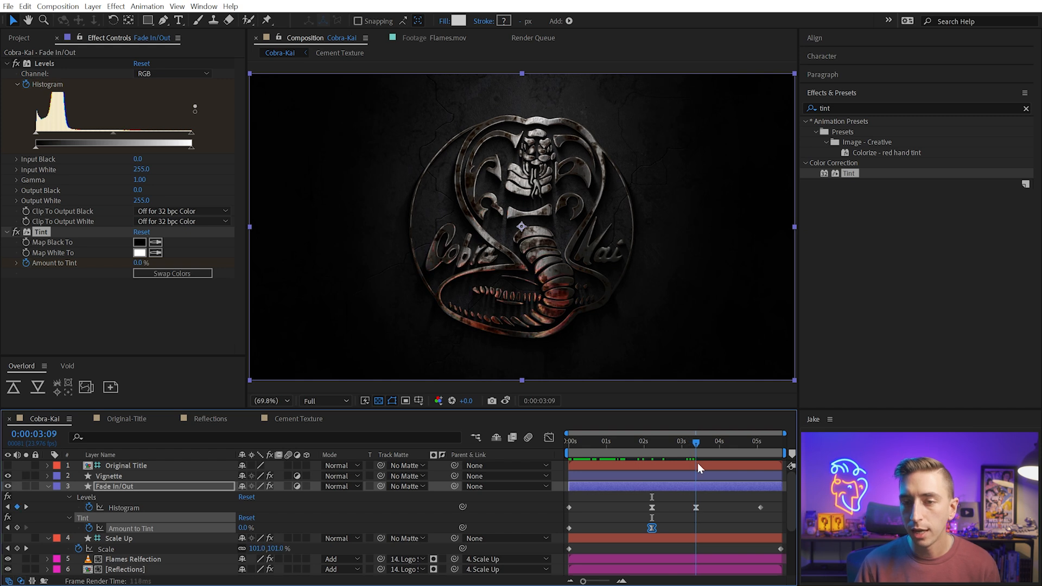
click(17, 527)
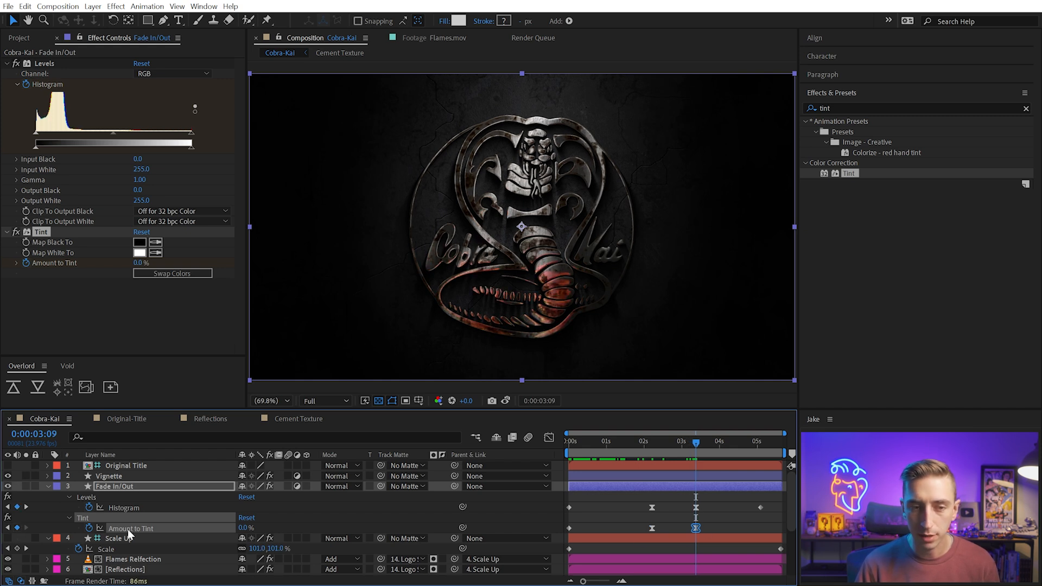
drag(730, 455, 762, 448)
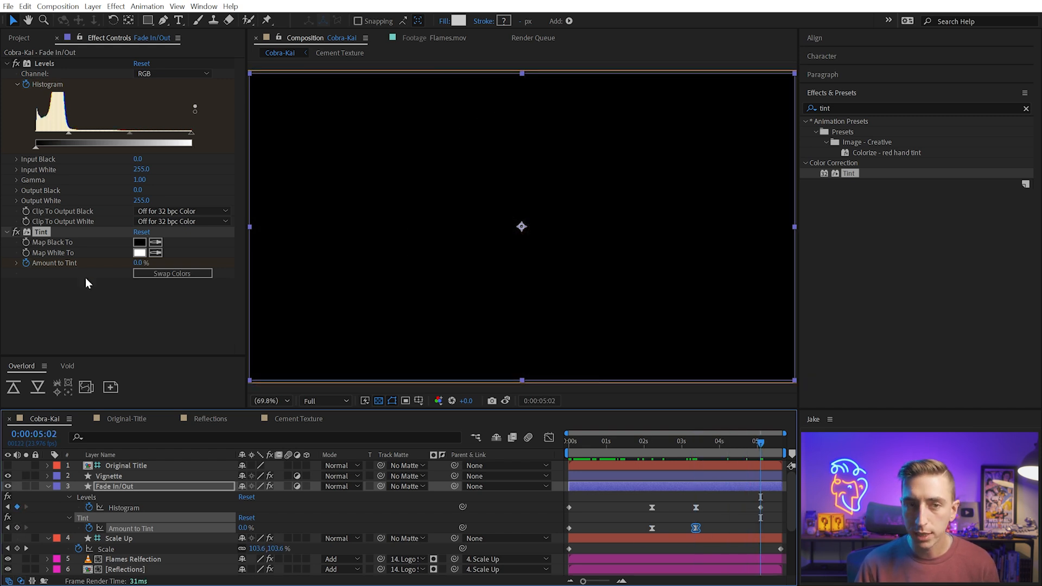
drag(581, 521, 562, 531)
key(ctrl+c)
key(ctrl+v)
Preview the complete fade in and out from near the start with the composition view enlarged, and deselect the keyframes
drag(760, 459, 577, 473)
key(space)
key(grave)
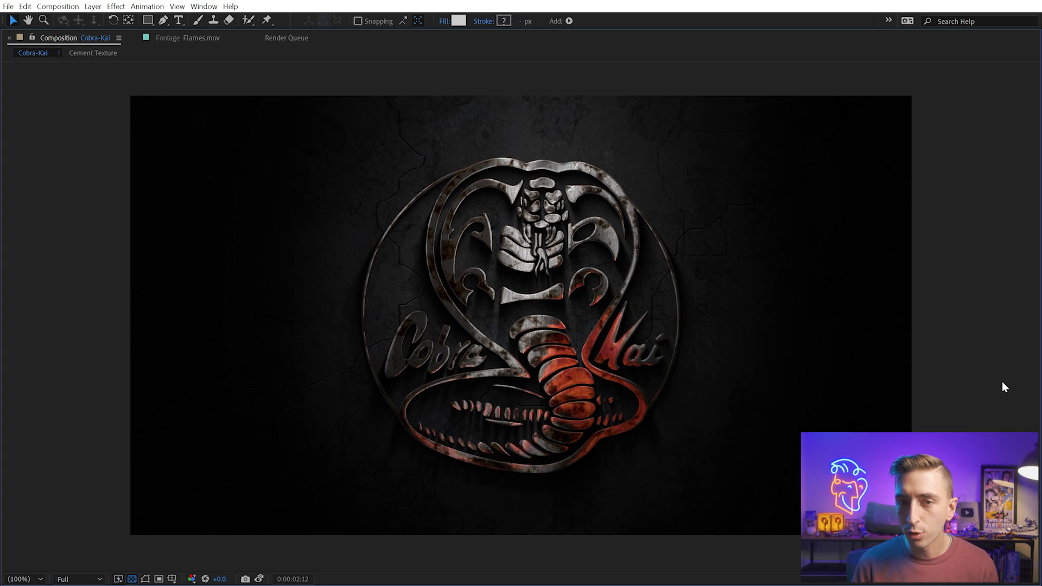
key(space)
key(grave)
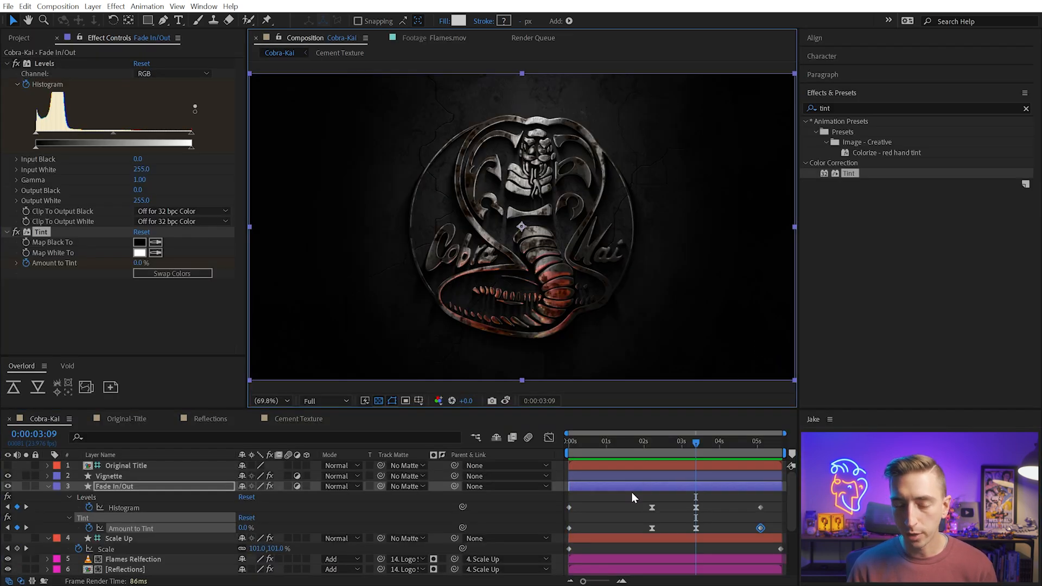
click(629, 511)
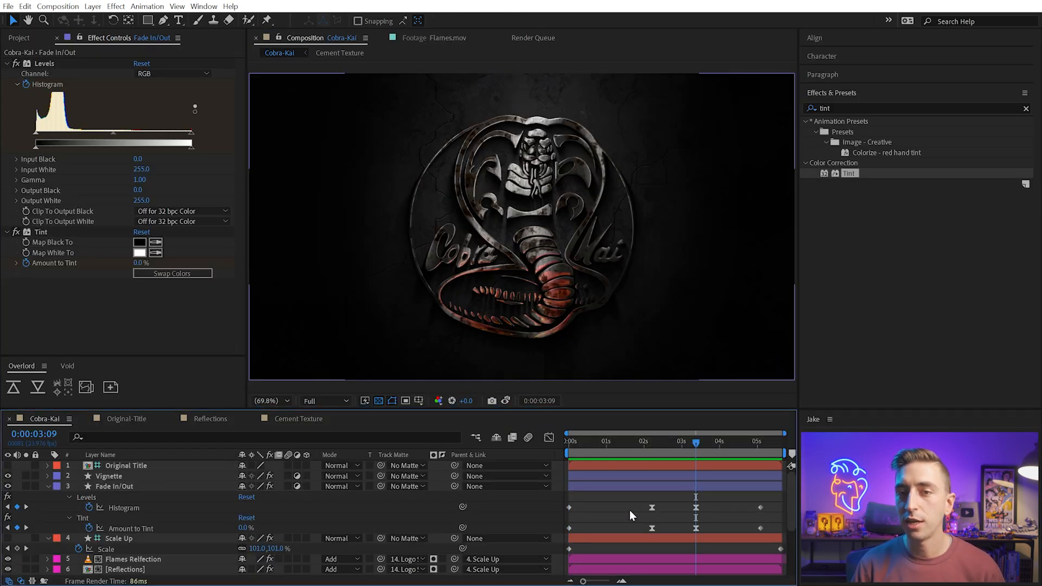